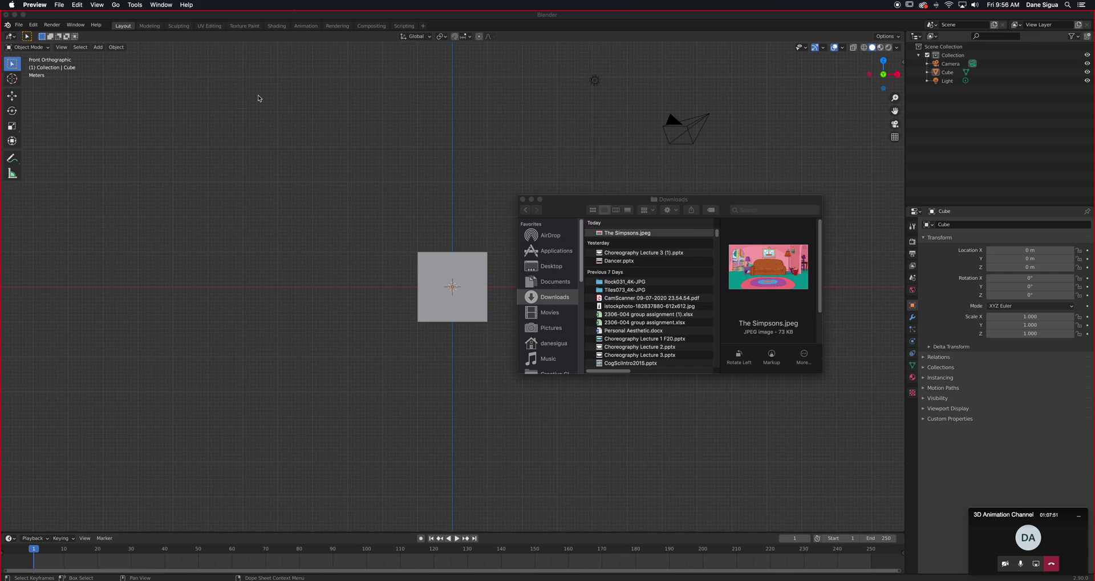
# - Place The Simpsons.jpeg from the Downloads folder into Blender's front view as a reference image above the cube
pyautogui.click(578, 208)
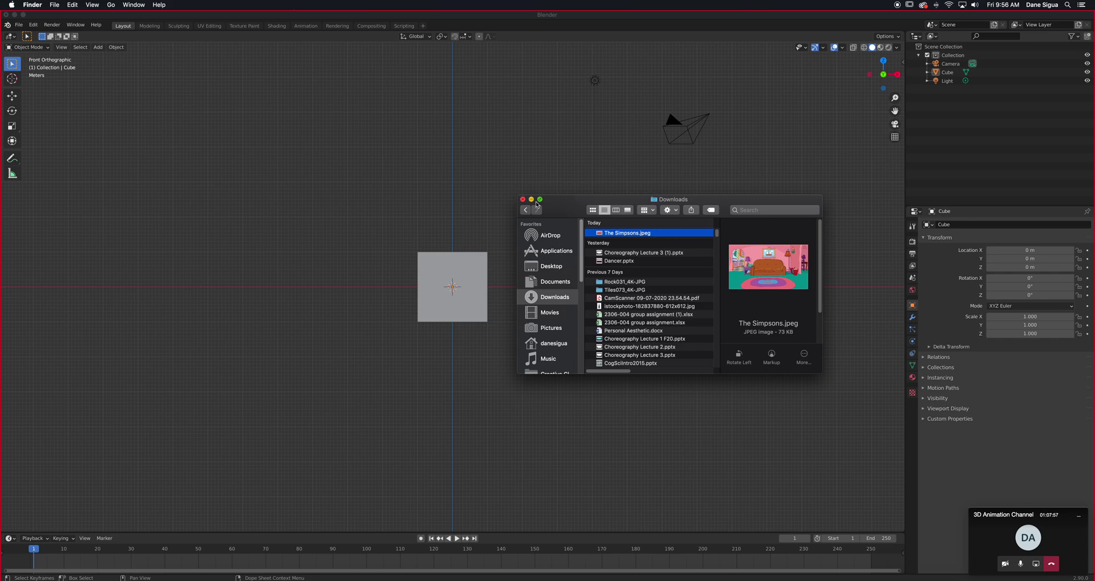
pyautogui.moveTo(559, 211); pyautogui.dragTo(630, 199)
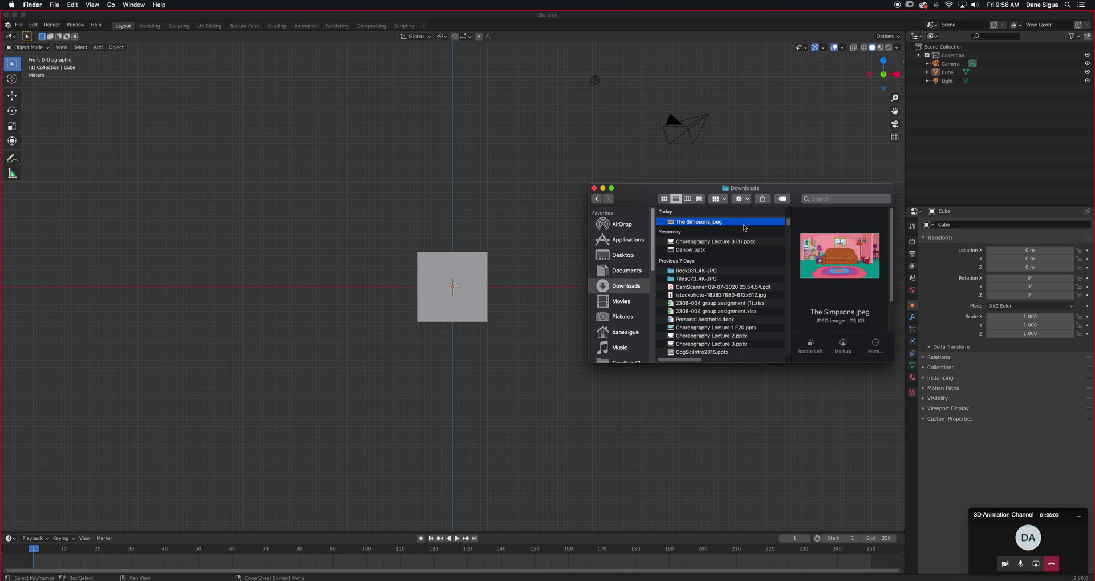
pyautogui.moveTo(744, 227); pyautogui.dragTo(516, 175)
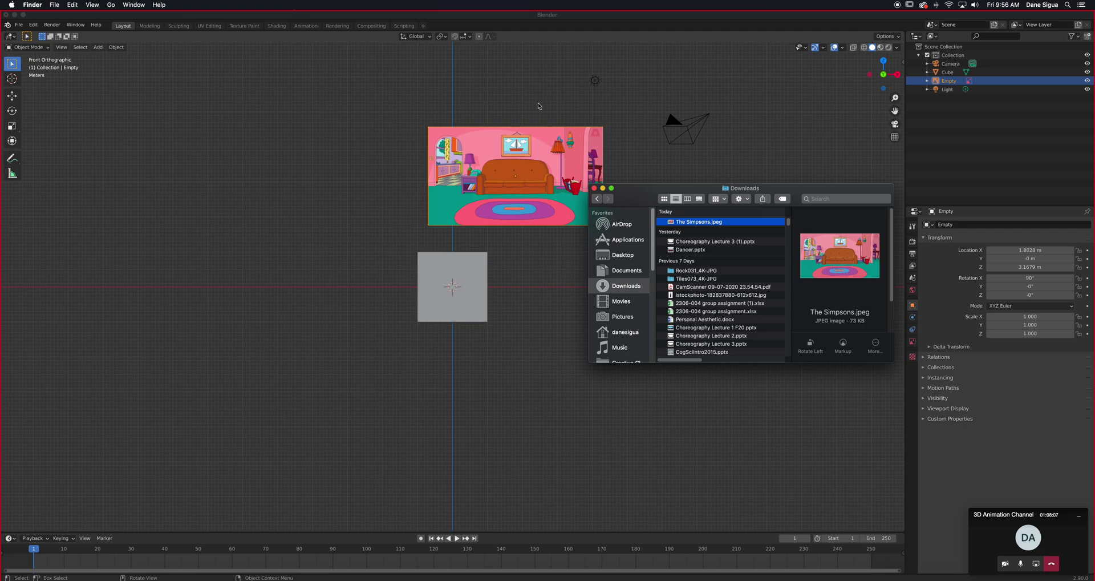
pyautogui.click(538, 106)
pyautogui.click(543, 172)
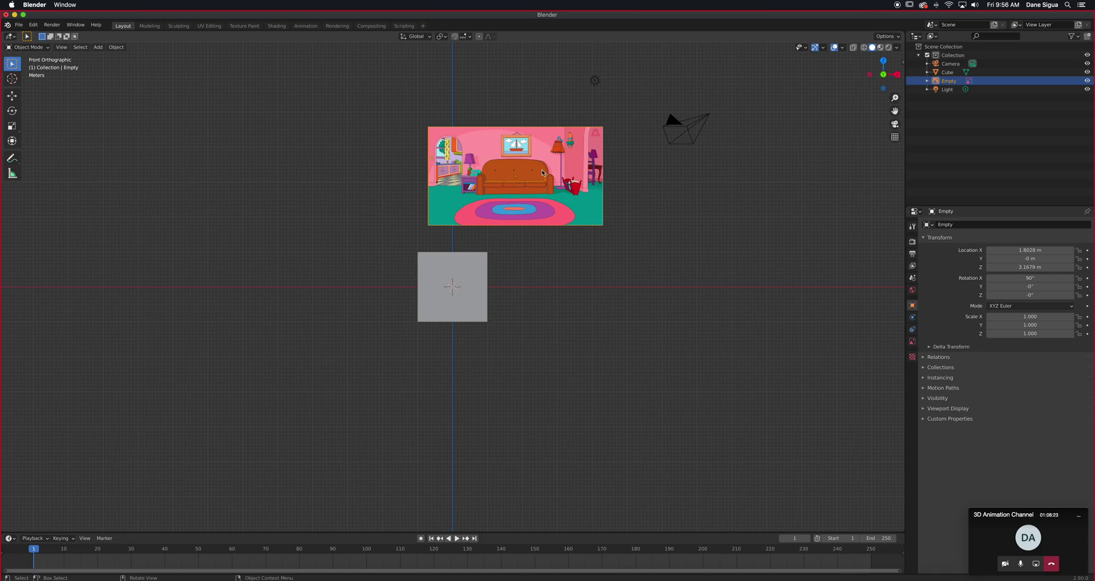
# - Delete the default cube from the scene
pyautogui.click(477, 284)
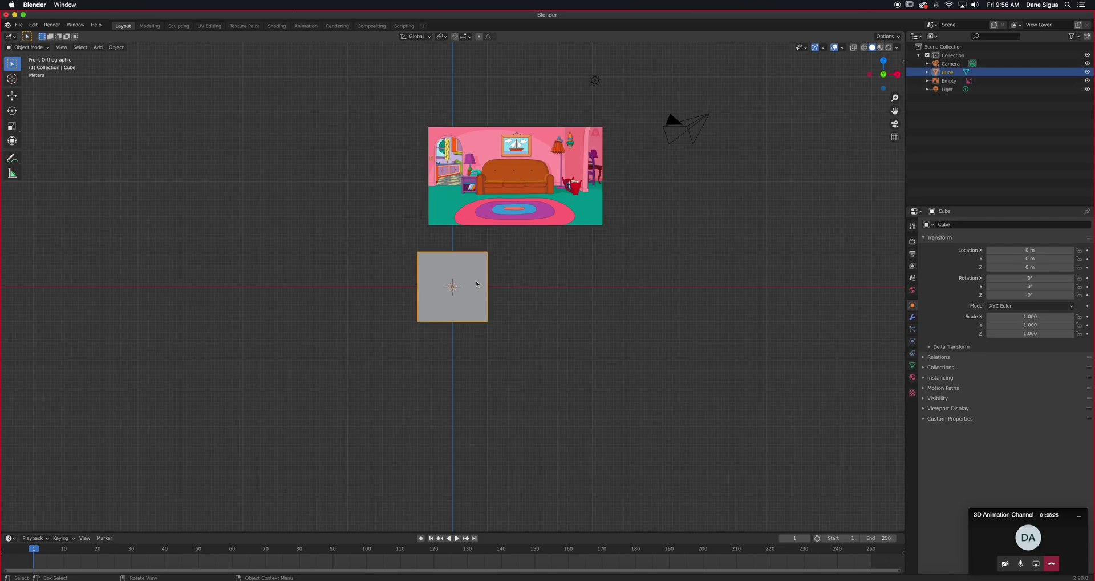
pyautogui.press('Delete')
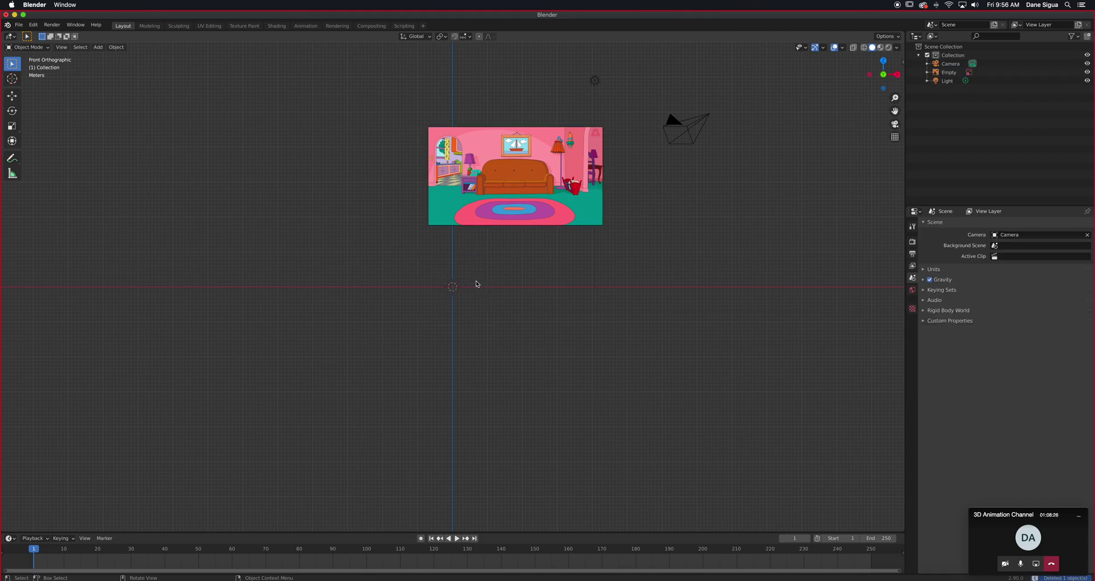
# - Set the Simpsons reference image's X, Y and Z location to 0 m in its transform values
pyautogui.click(564, 226)
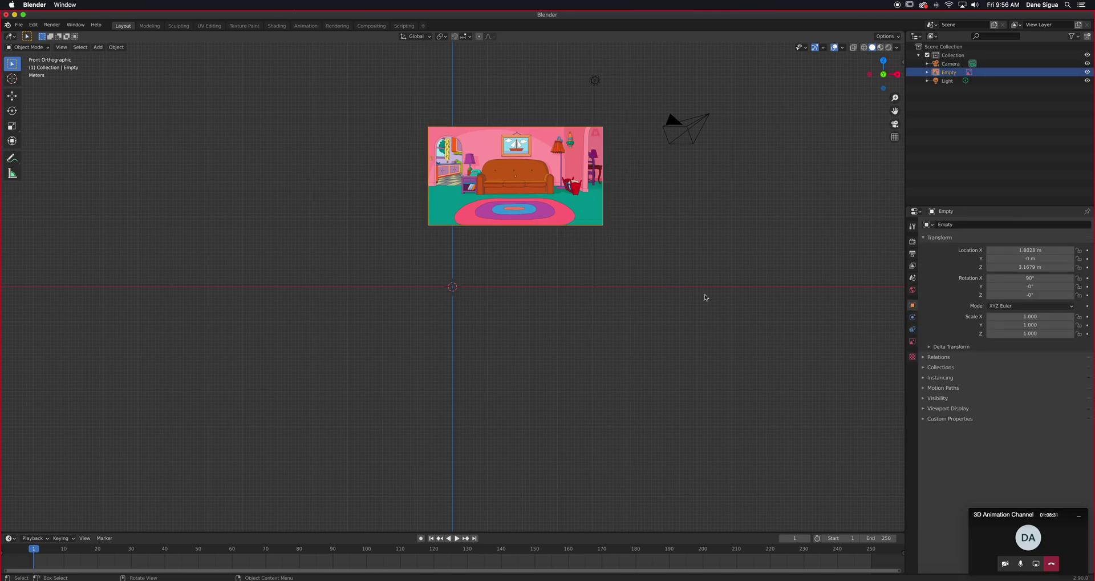
pyautogui.press('n')
pyautogui.press('n')
pyautogui.press('n')
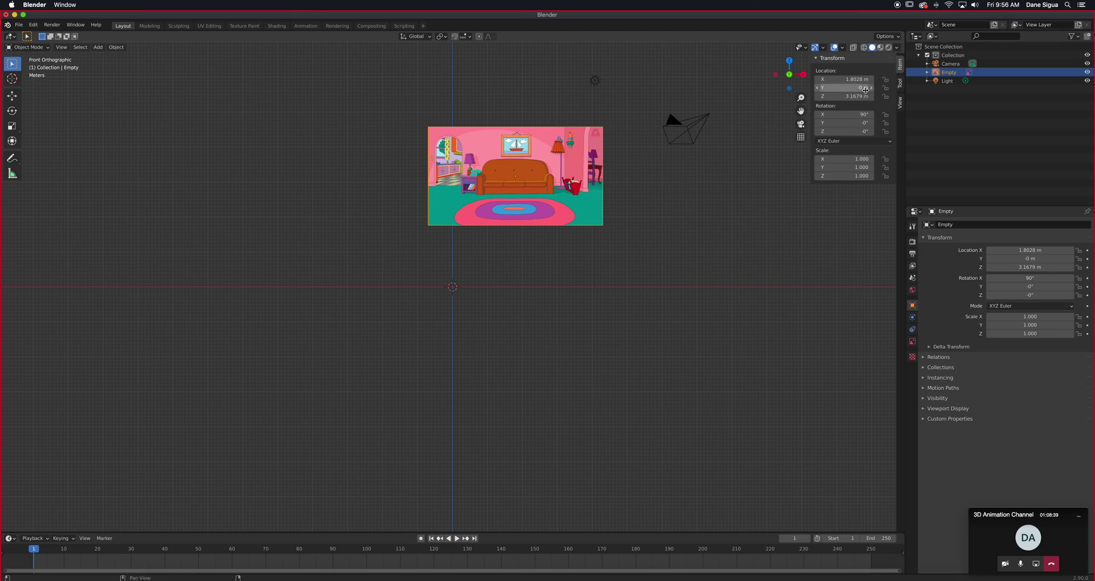
pyautogui.moveTo(839, 78); pyautogui.dragTo(839, 96)
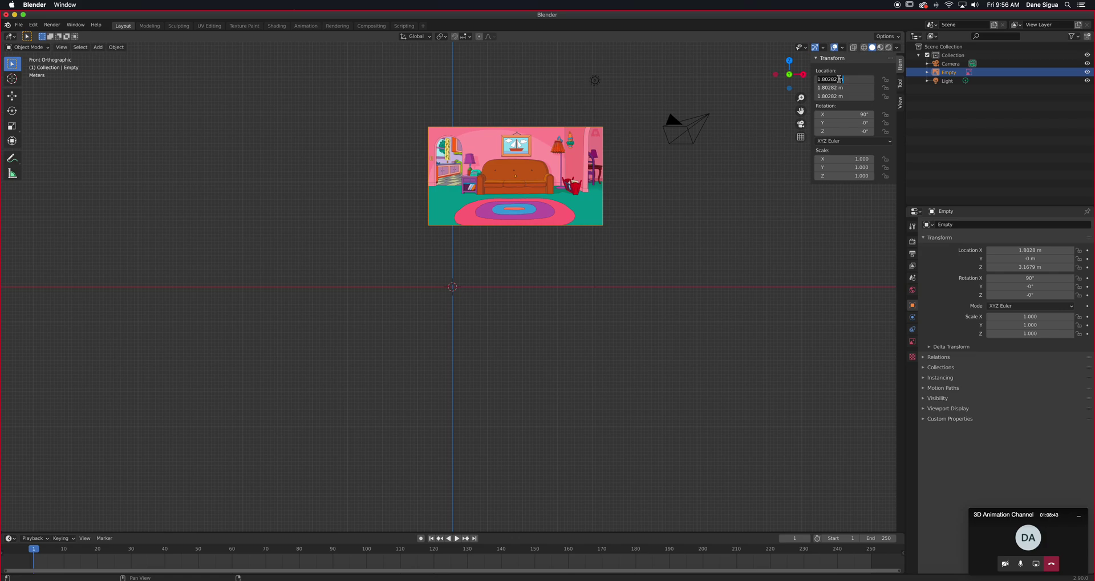
pyautogui.write('0')
pyautogui.press('Return')
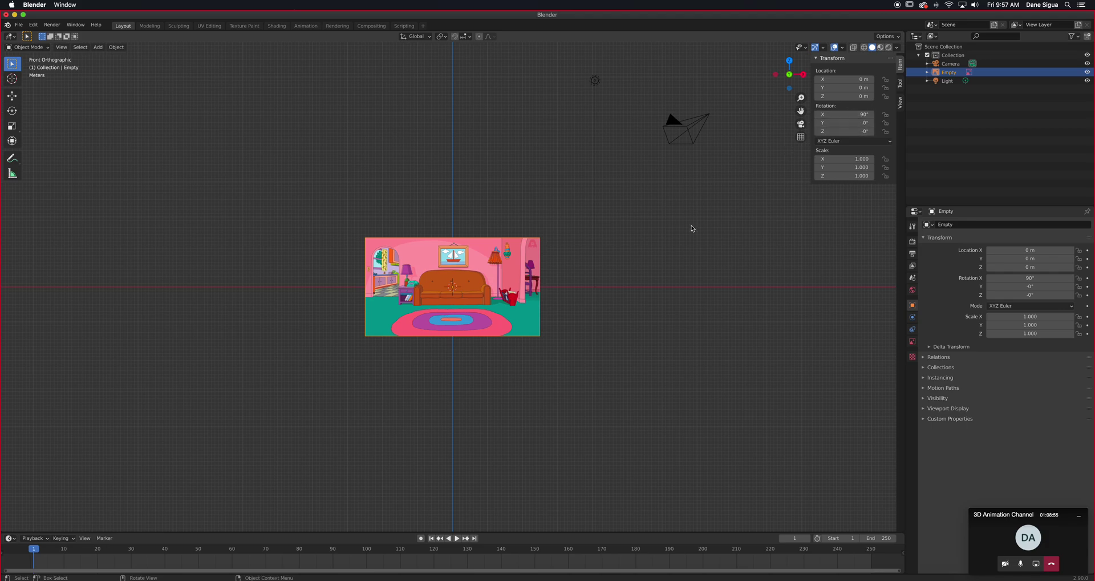
# - Try an X rotation of 0° on the reference image, restore it to 90° and return to front view
pyautogui.moveTo(676, 239); pyautogui.dragTo(616, 256, button='middle')
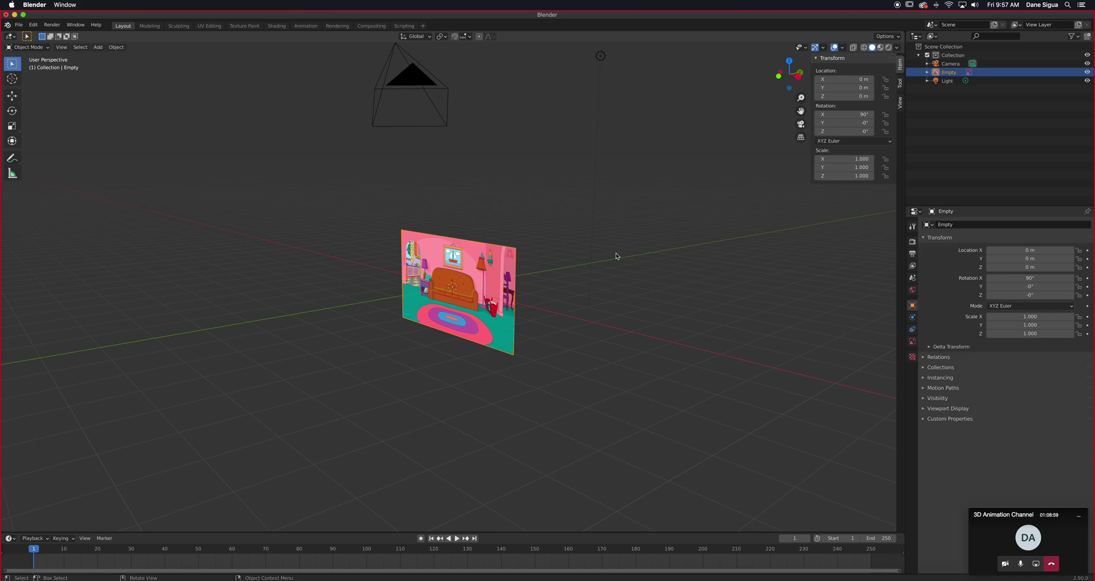
pyautogui.click(848, 113)
pyautogui.write('0')
pyautogui.press('Return')
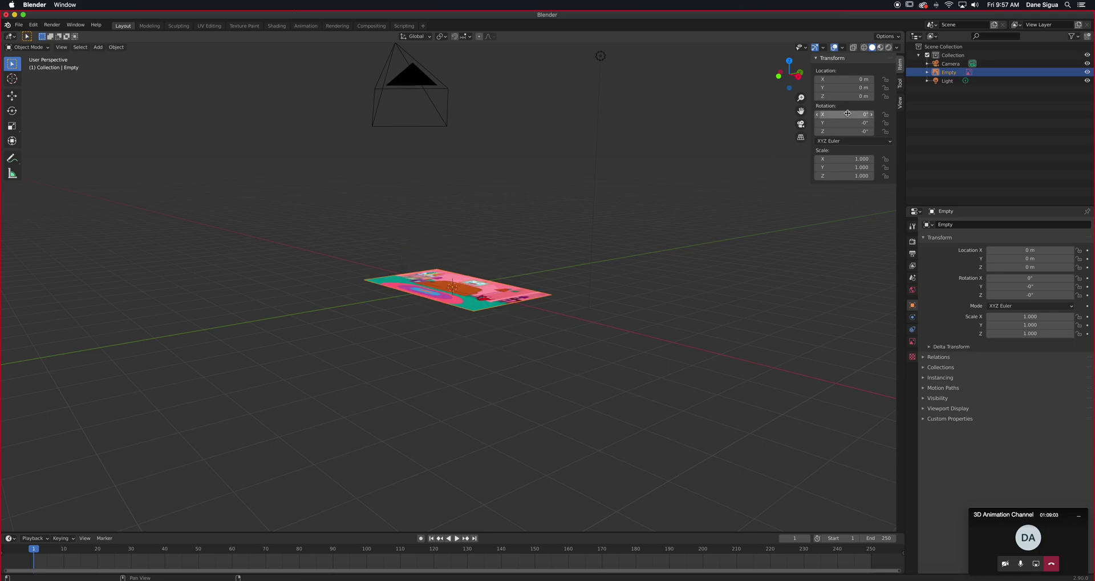
pyautogui.click(849, 114)
pyautogui.write('90')
pyautogui.press('Return')
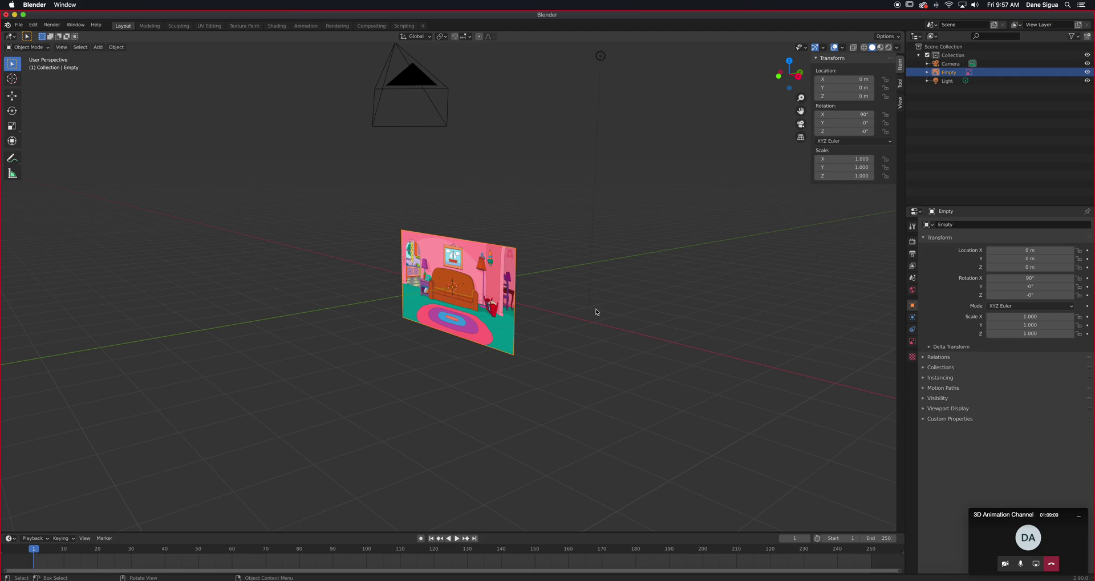
pyautogui.press('KP_1')
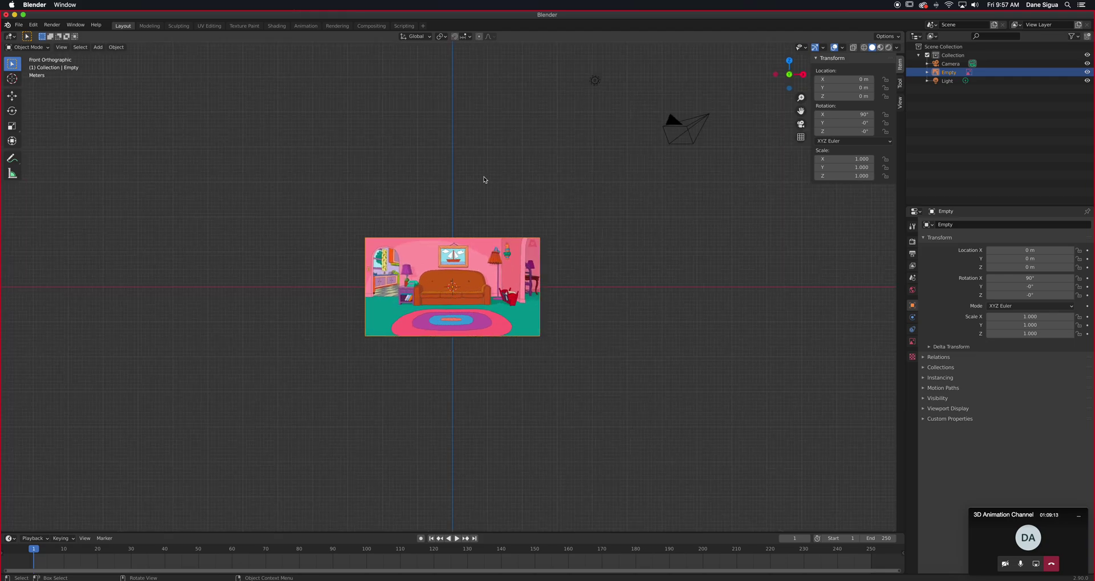
# - Add a second copy of The Simpsons.jpeg from the Downloads folder in an angled perspective view and delete that copy
pyautogui.moveTo(563, 195); pyautogui.dragTo(525, 228, button='middle')
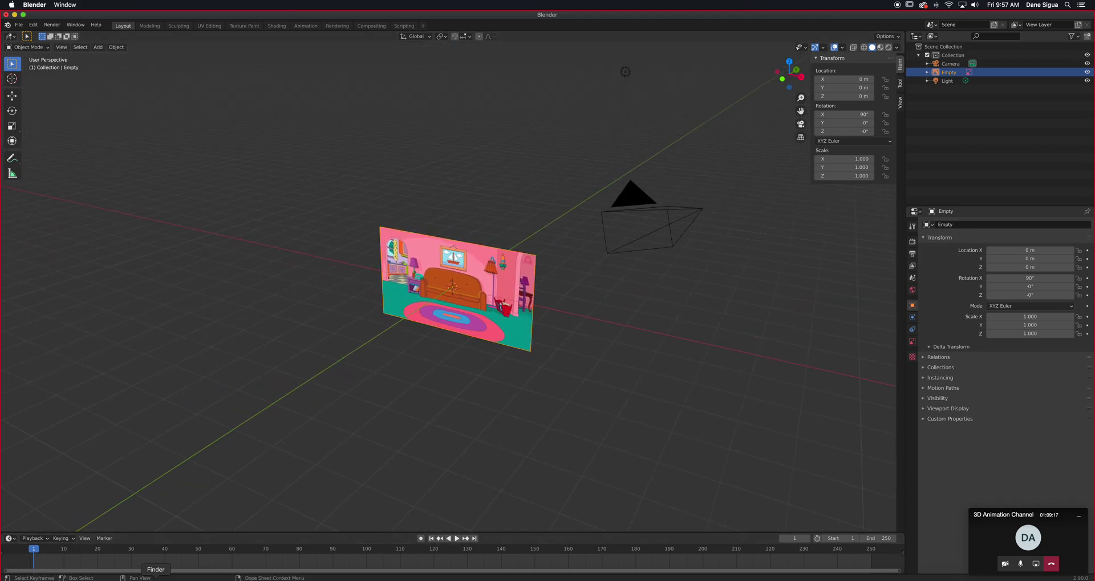
pyautogui.click(155, 579)
pyautogui.moveTo(714, 230); pyautogui.dragTo(491, 131)
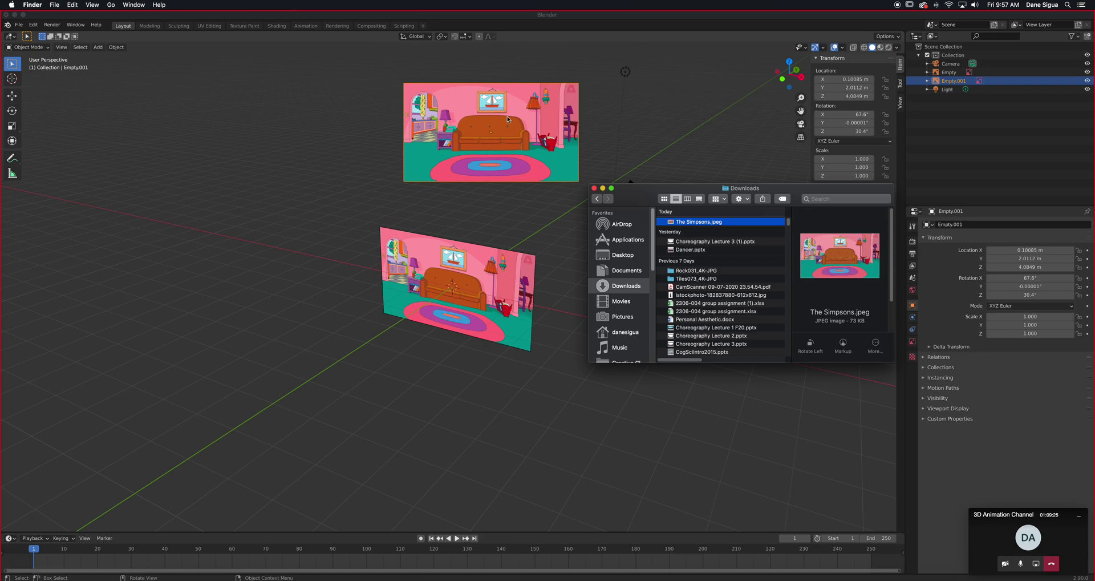
pyautogui.click(566, 254)
pyautogui.moveTo(579, 269)
pyautogui.mouseDown(button='middle')
pyautogui.moveTo(579, 283)
pyautogui.moveTo(521, 298)
pyautogui.moveTo(507, 278)
pyautogui.moveTo(552, 239)
pyautogui.moveTo(590, 245)
pyautogui.moveTo(564, 268)
pyautogui.mouseUp(button='middle')
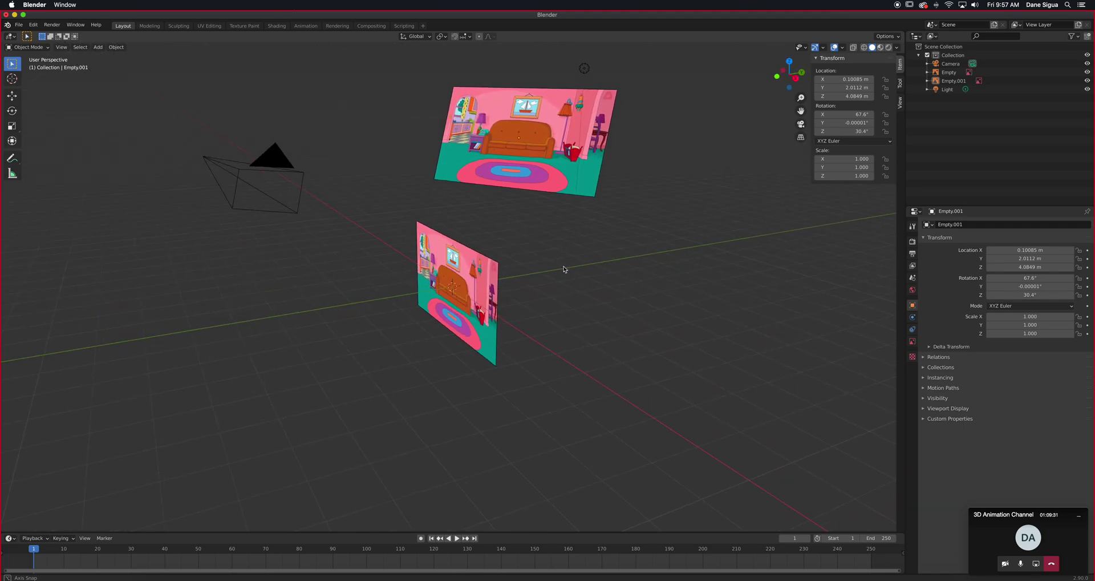
pyautogui.click(529, 144)
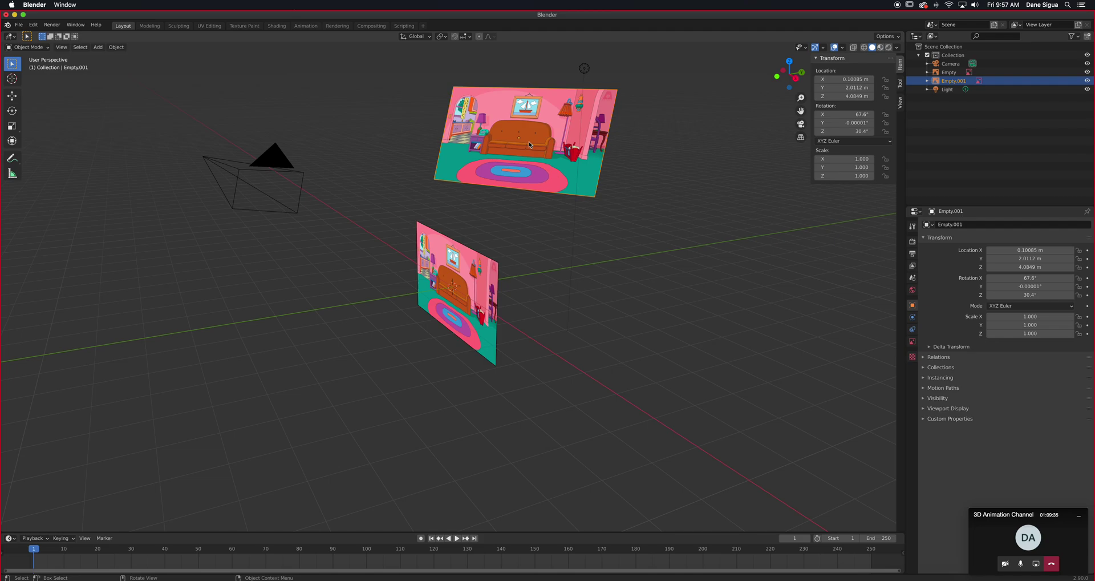
pyautogui.press('Delete')
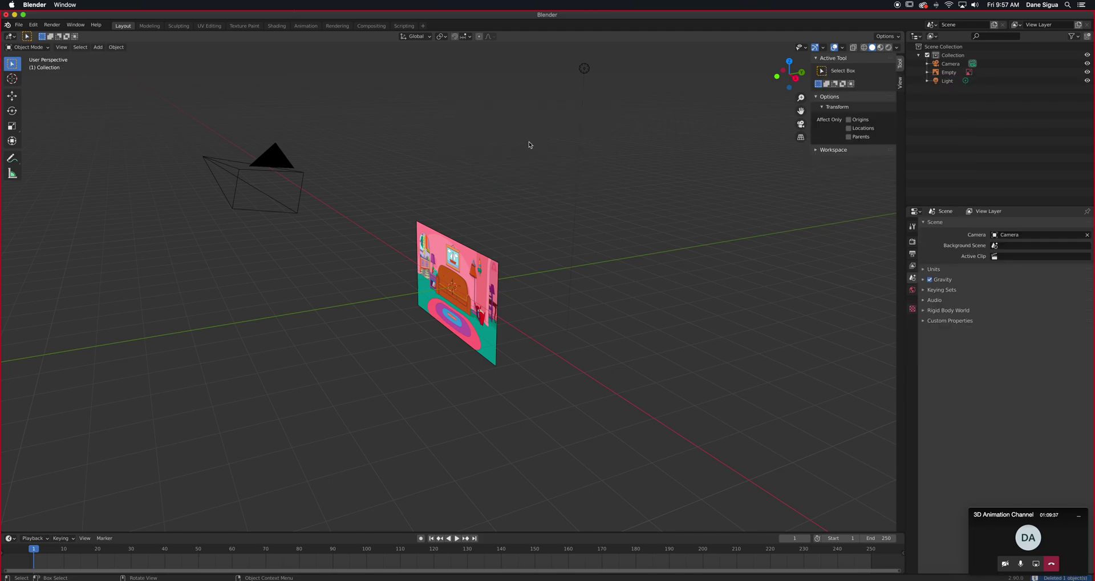
# - Enable transparency on the Simpsons reference image in front view, trying an opacity of about 0.207 and restoring it to 1.000
pyautogui.moveTo(515, 152); pyautogui.dragTo(564, 221, button='middle')
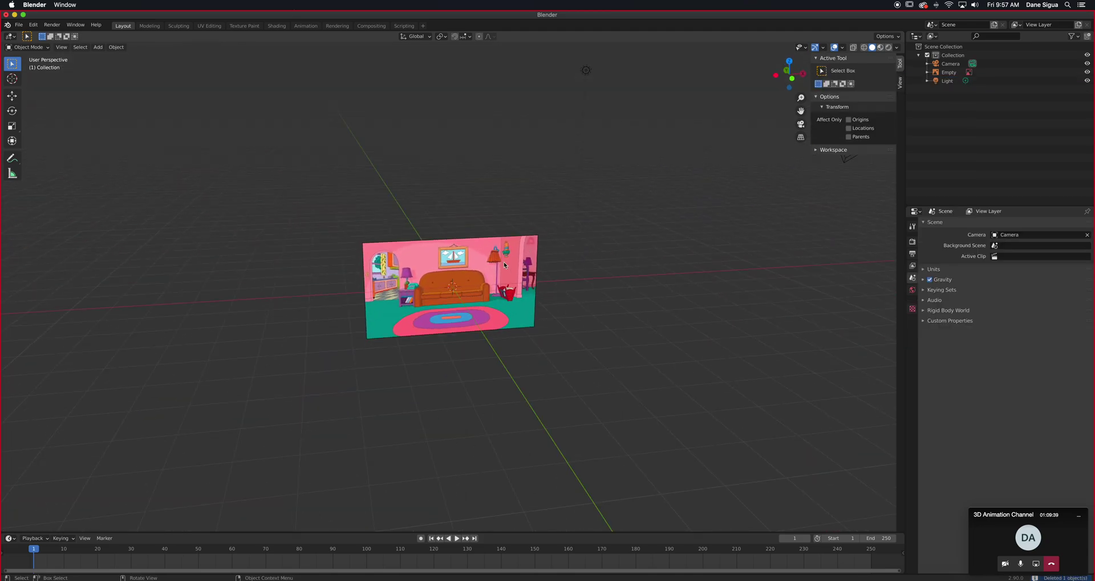
pyautogui.click(572, 230)
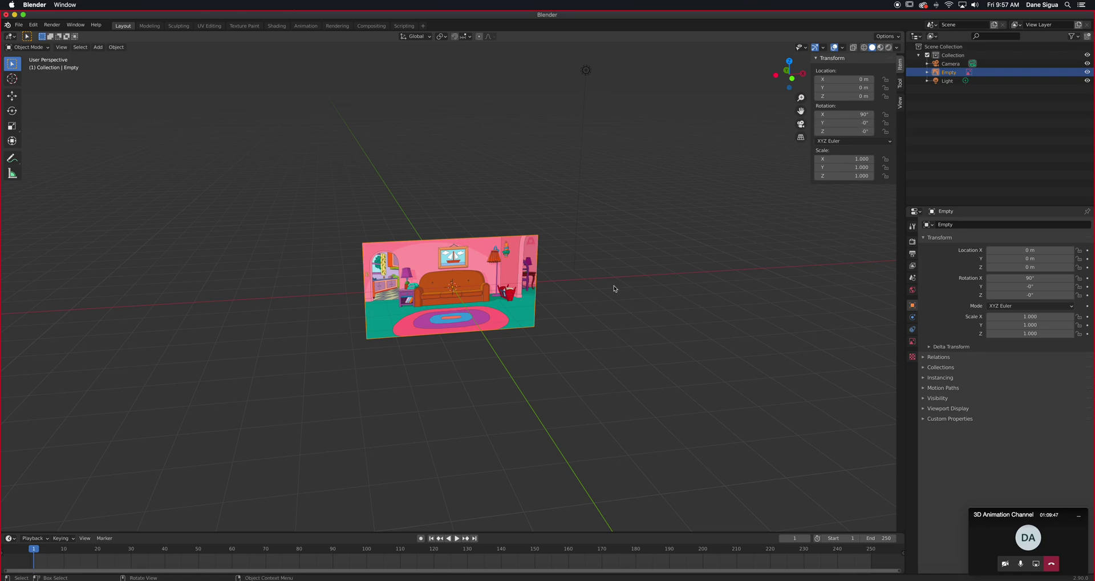
pyautogui.press('KP_1')
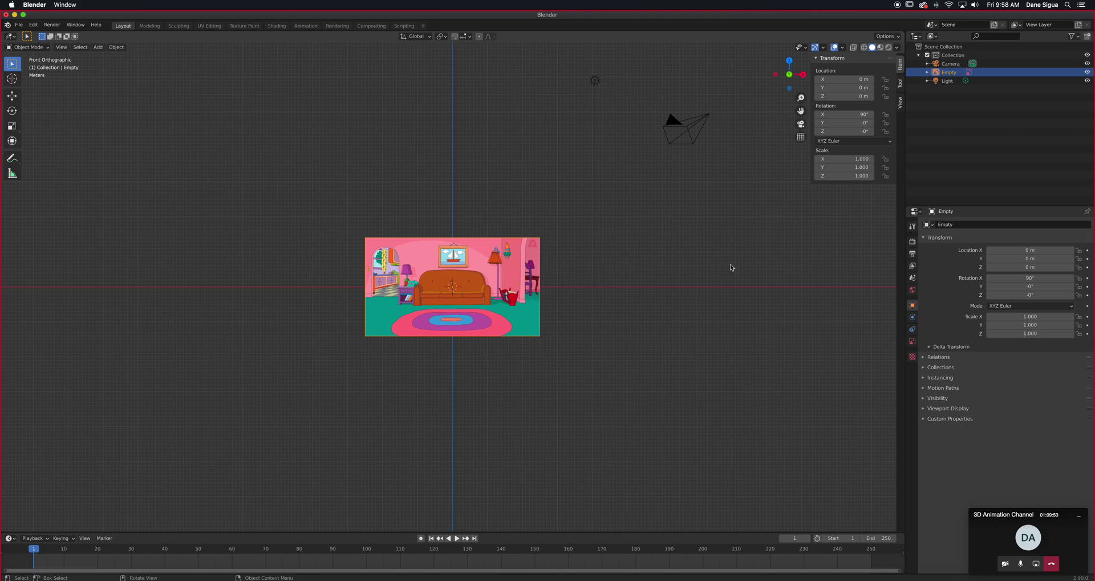
pyautogui.click(913, 342)
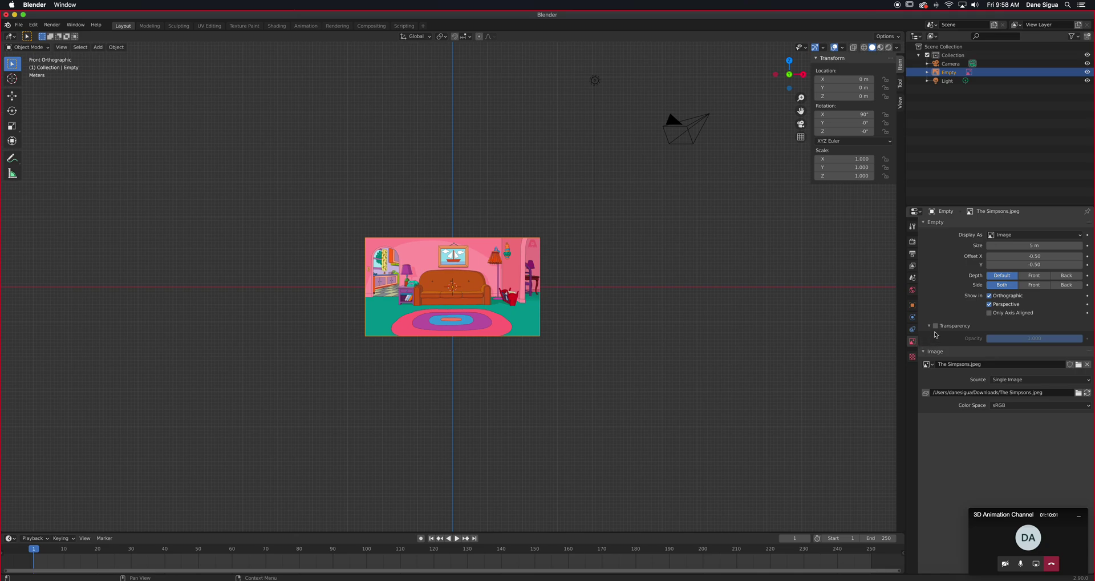
pyautogui.click(936, 326)
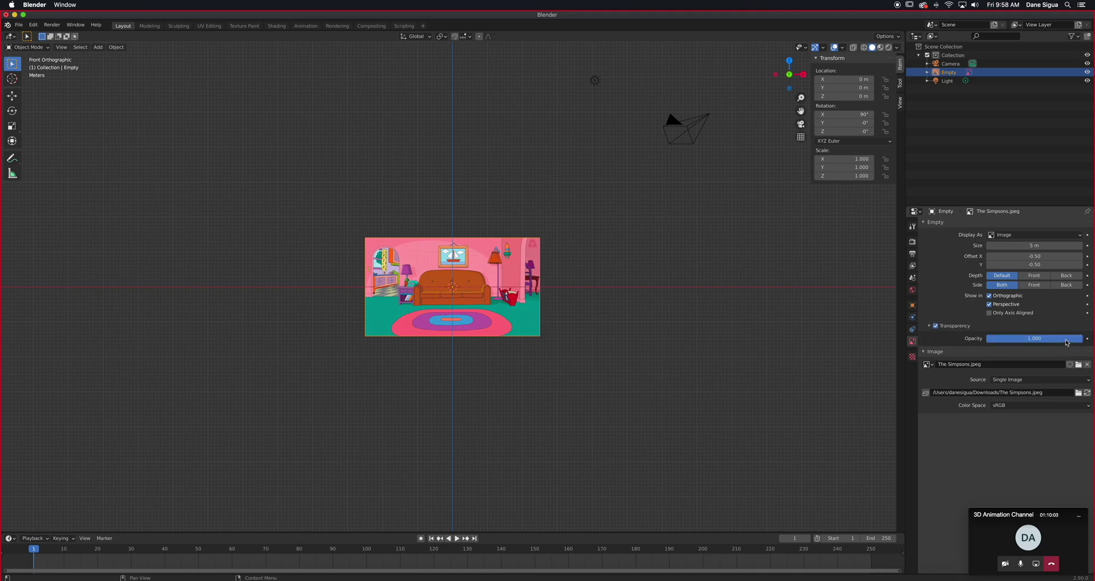
pyautogui.moveTo(1078, 338); pyautogui.dragTo(1003, 338)
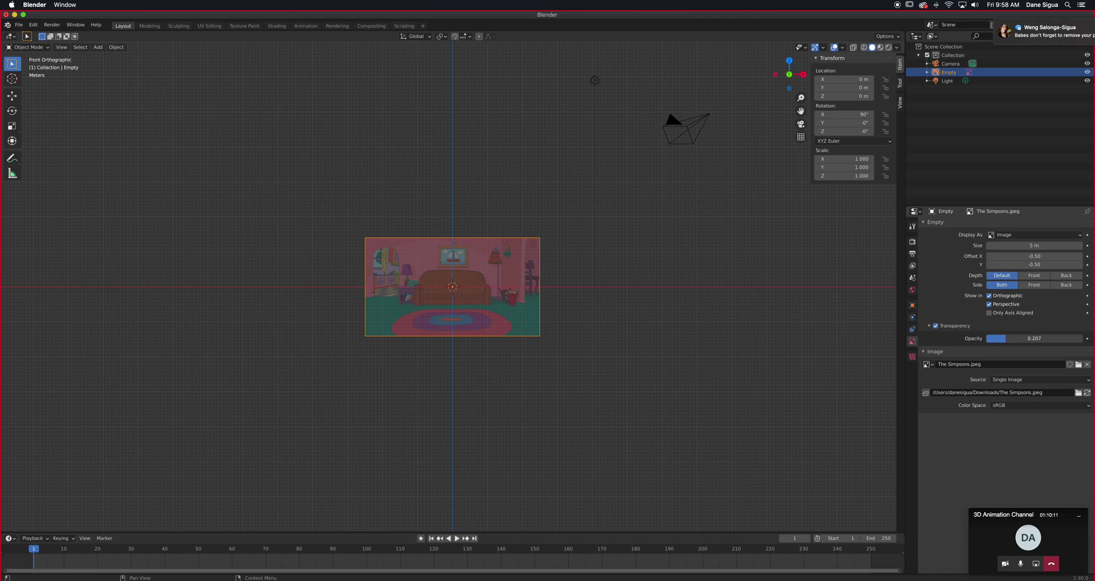
pyautogui.moveTo(1005, 338); pyautogui.dragTo(1083, 338)
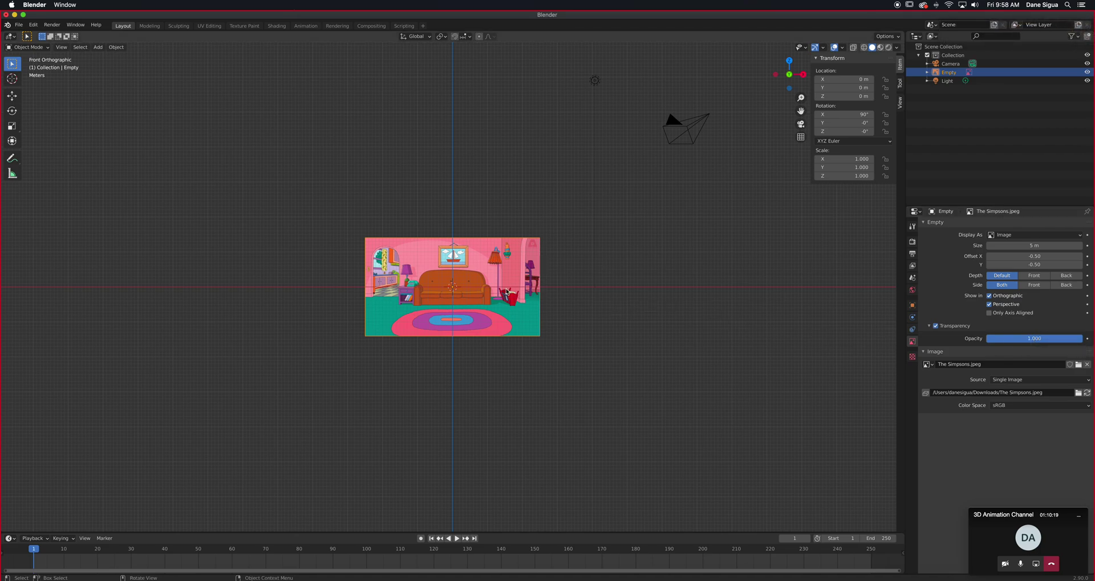
pyautogui.scroll(4, 513, 299)
pyautogui.scroll(-3, 490, 297)
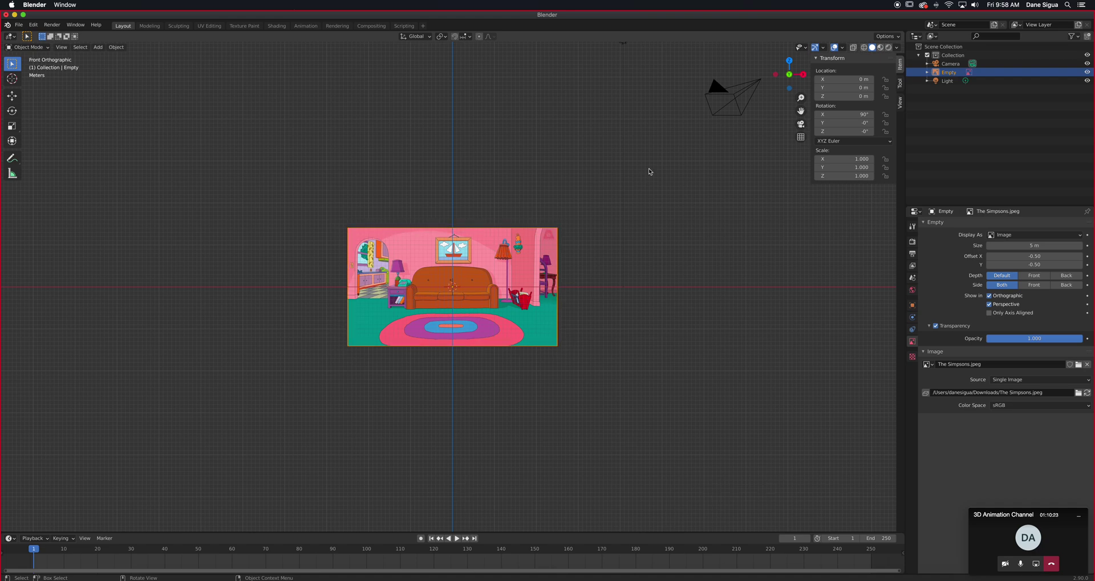
pyautogui.rightClick(905, 193)
pyautogui.click(906, 194)
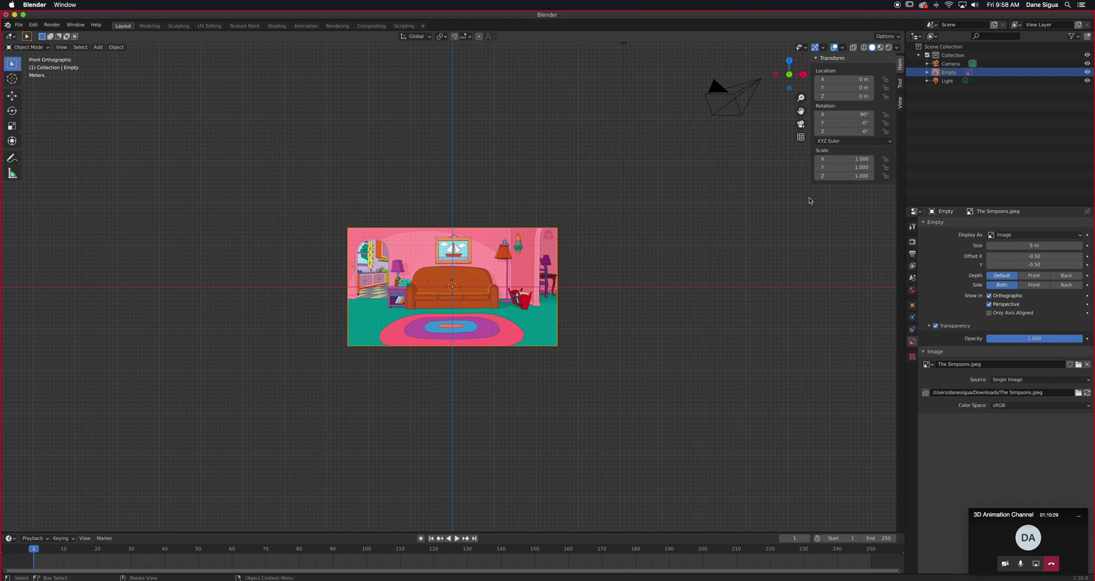
pyautogui.rightClick(906, 197)
pyautogui.press('Escape')
pyautogui.click(602, 152)
# - Split the 3D viewport vertically near its middle and switch the viewport with the enlarged image to camera view
pyautogui.rightClick(595, 29)
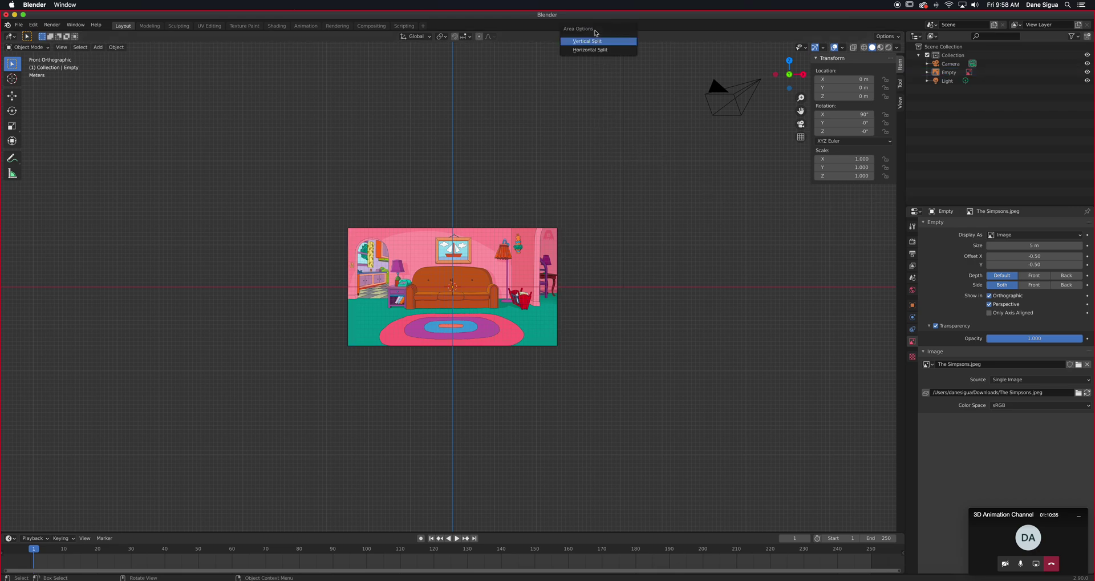
pyautogui.click(597, 40)
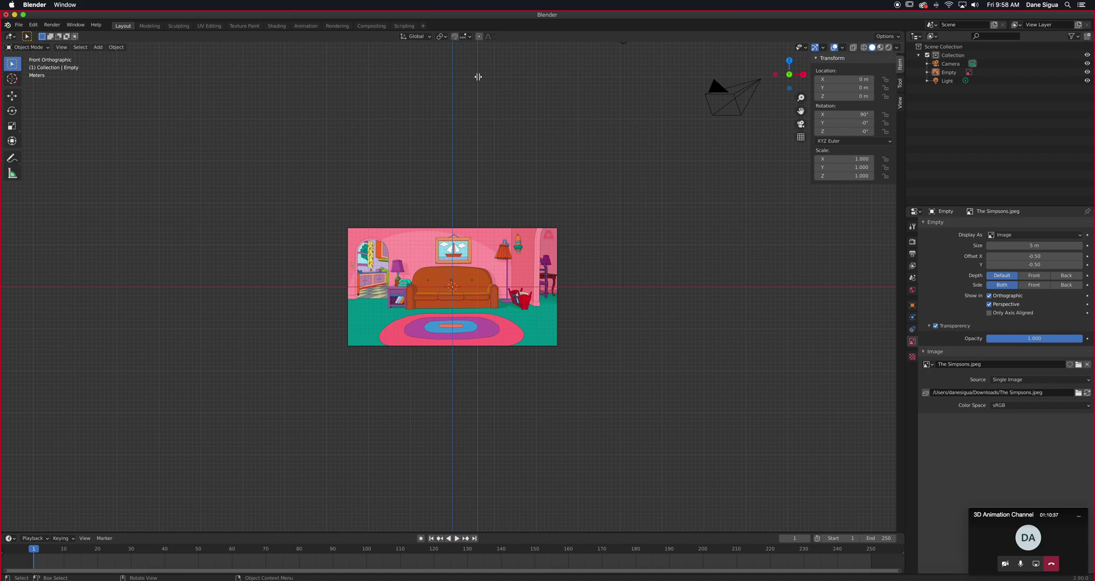
pyautogui.click(476, 76)
pyautogui.scroll(7, 285, 358)
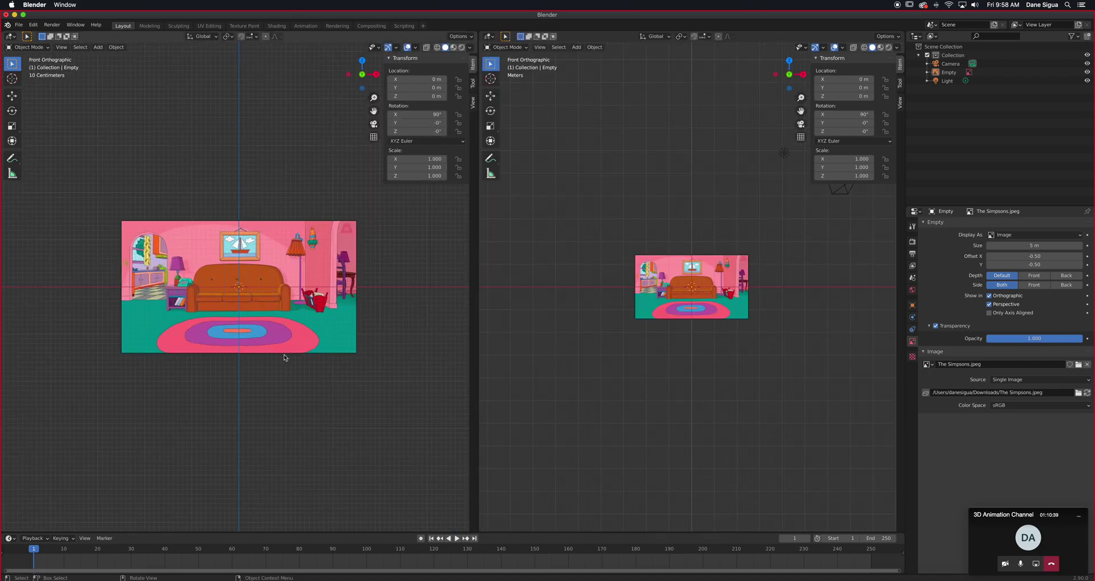
pyautogui.scroll(2, 759, 299)
pyautogui.scroll(-3, 759, 300)
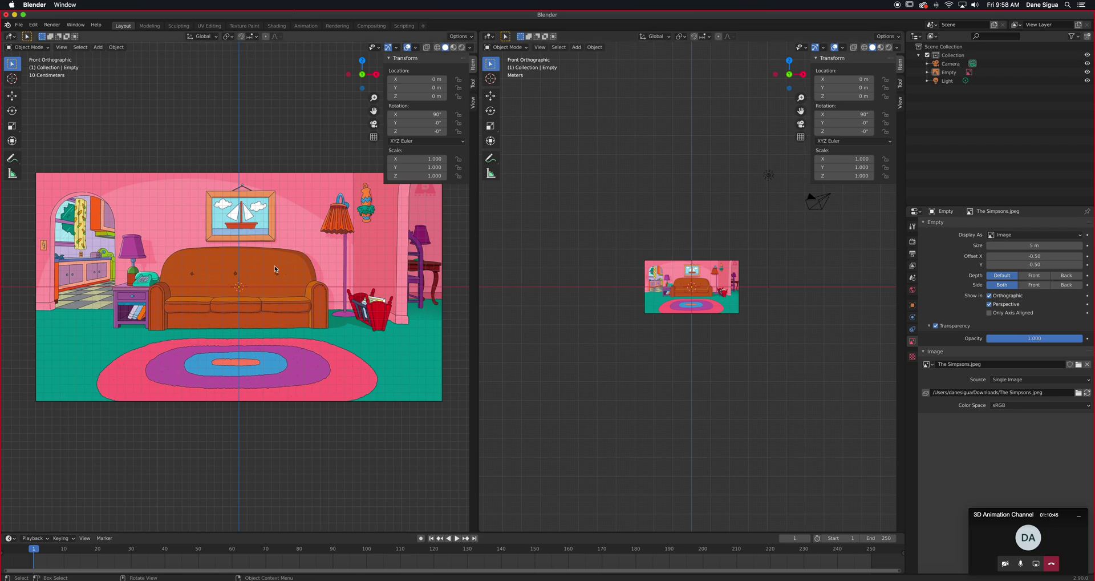
pyautogui.press('KP_0')
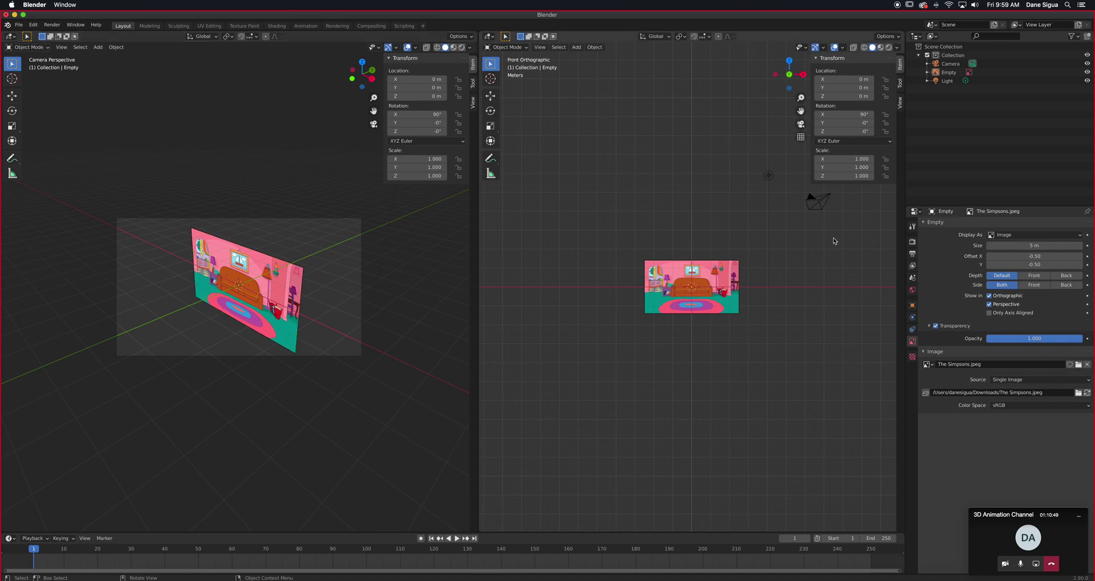
# - Set the camera's X, Y and Z location to 0 m
pyautogui.click(826, 198)
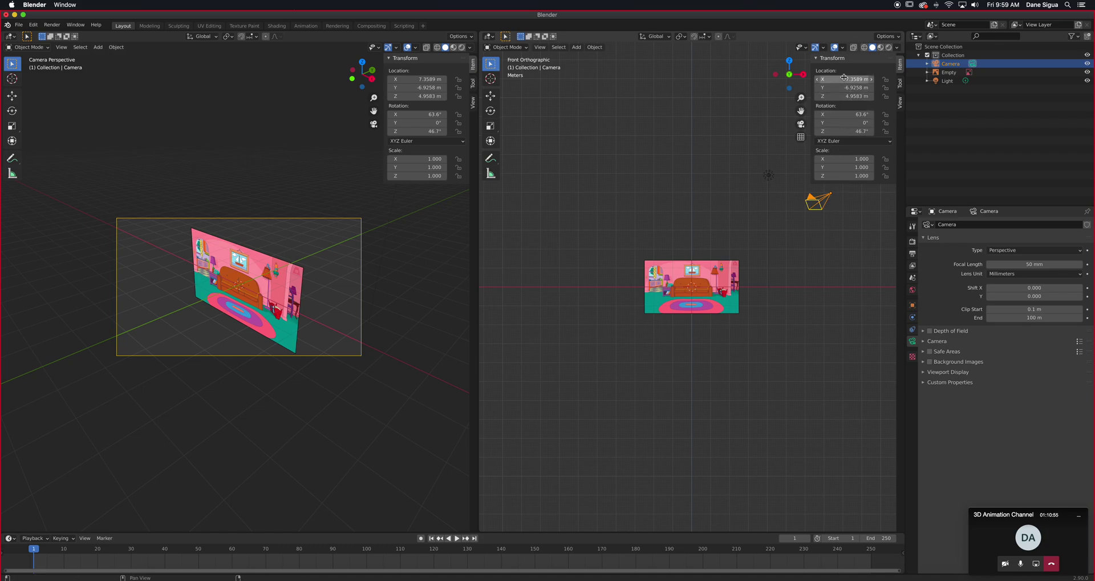
pyautogui.moveTo(844, 79); pyautogui.dragTo(844, 96)
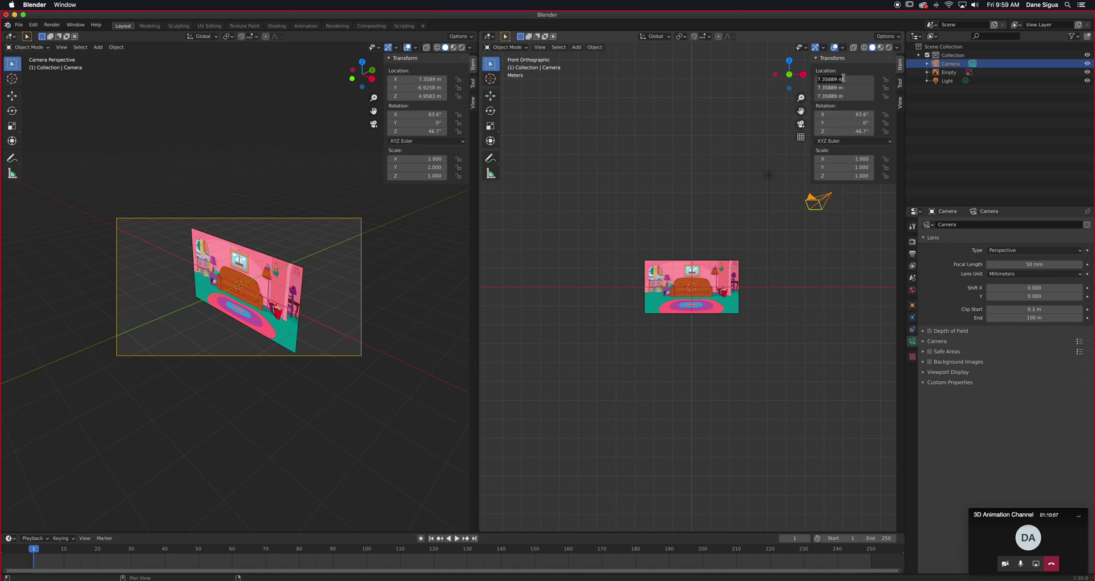
pyautogui.write('0')
pyautogui.press('Return')
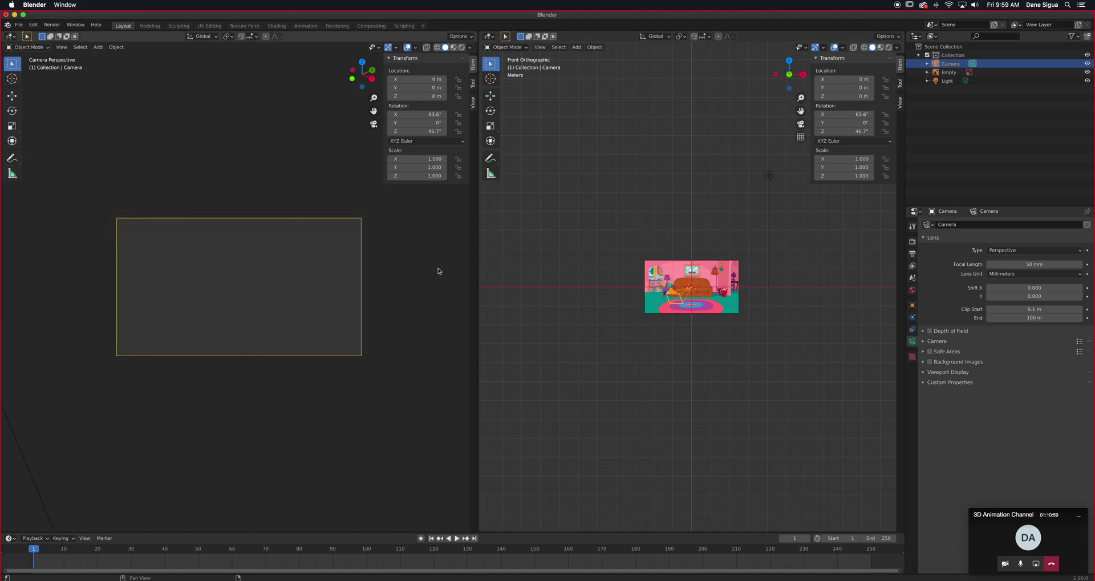
# - Set the camera's rotation to 0° on the X, Y and Z axes
pyautogui.moveTo(793, 268); pyautogui.dragTo(846, 356, button='middle')
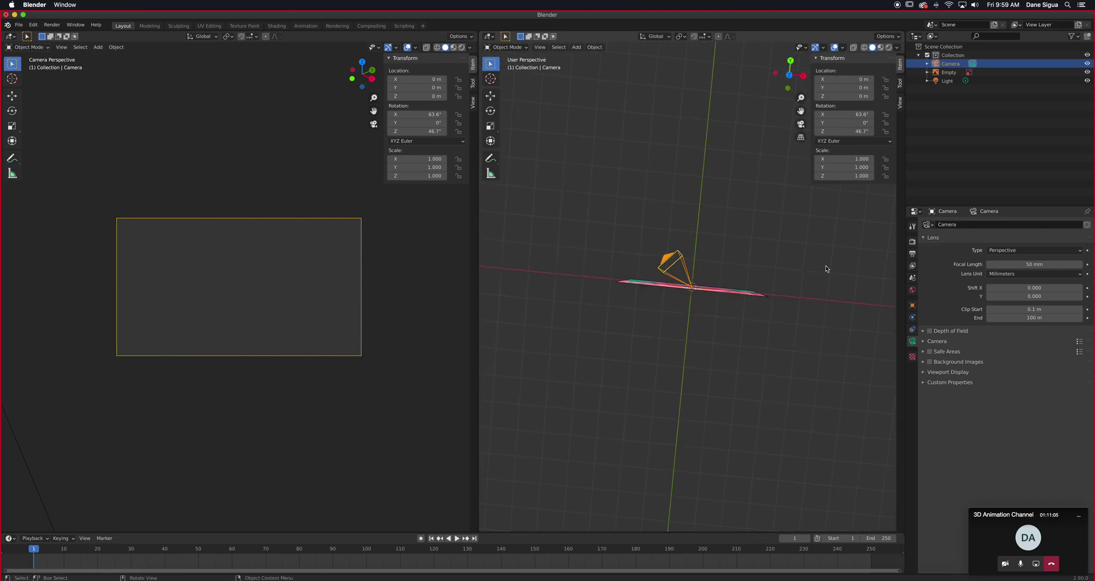
pyautogui.moveTo(846, 115); pyautogui.dragTo(847, 131)
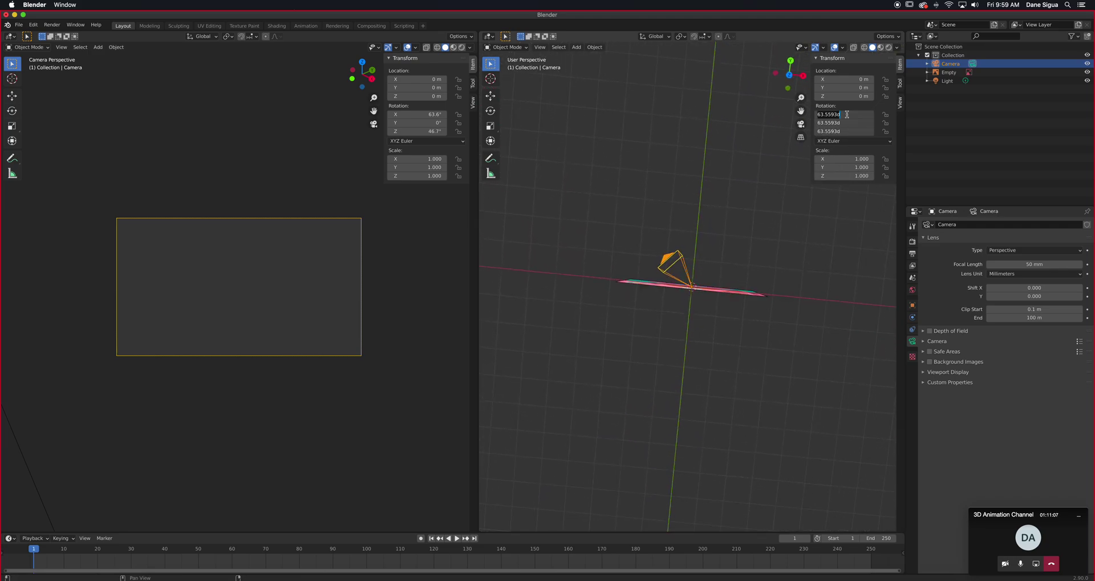
pyautogui.write('0')
pyautogui.press('Return')
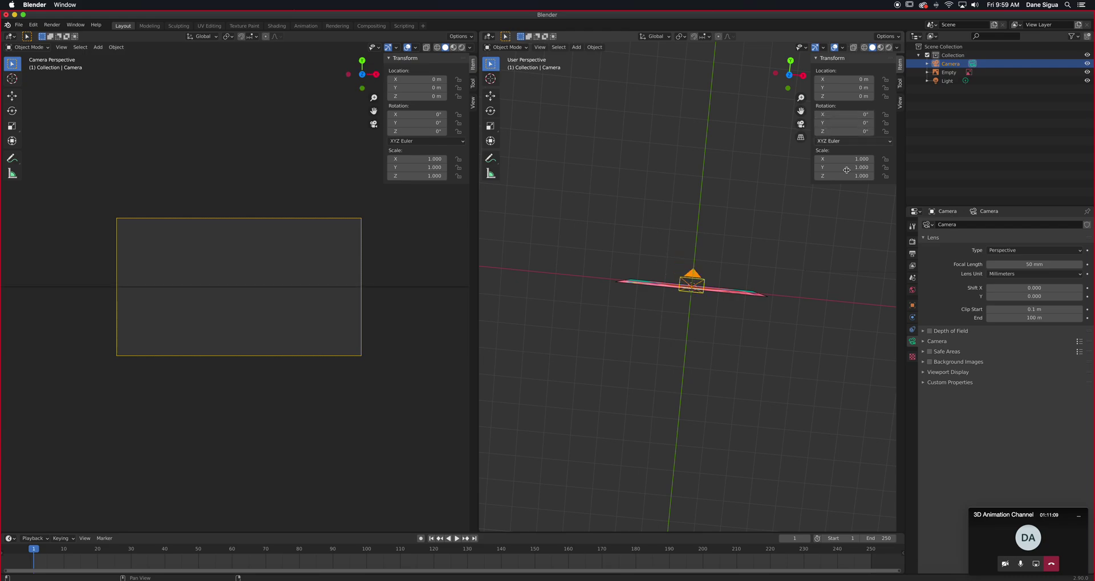
# - Rotate the camera to 90° about the X axis so it faces the reference image
pyautogui.moveTo(704, 422); pyautogui.dragTo(686, 375, button='middle')
pyautogui.moveTo(690, 326); pyautogui.dragTo(742, 349, button='middle')
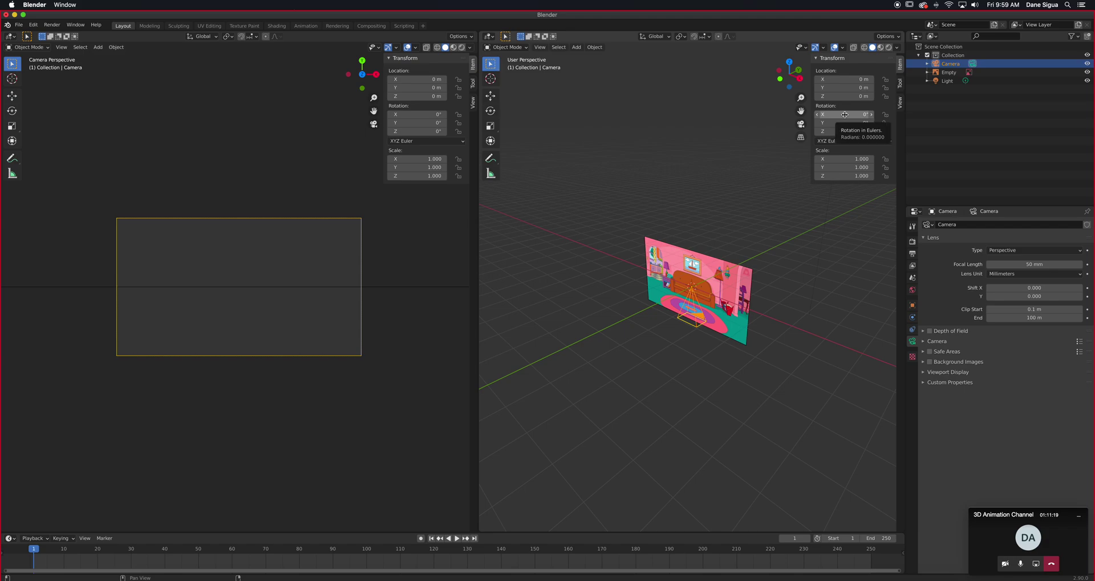
pyautogui.scroll(5, 795, 225)
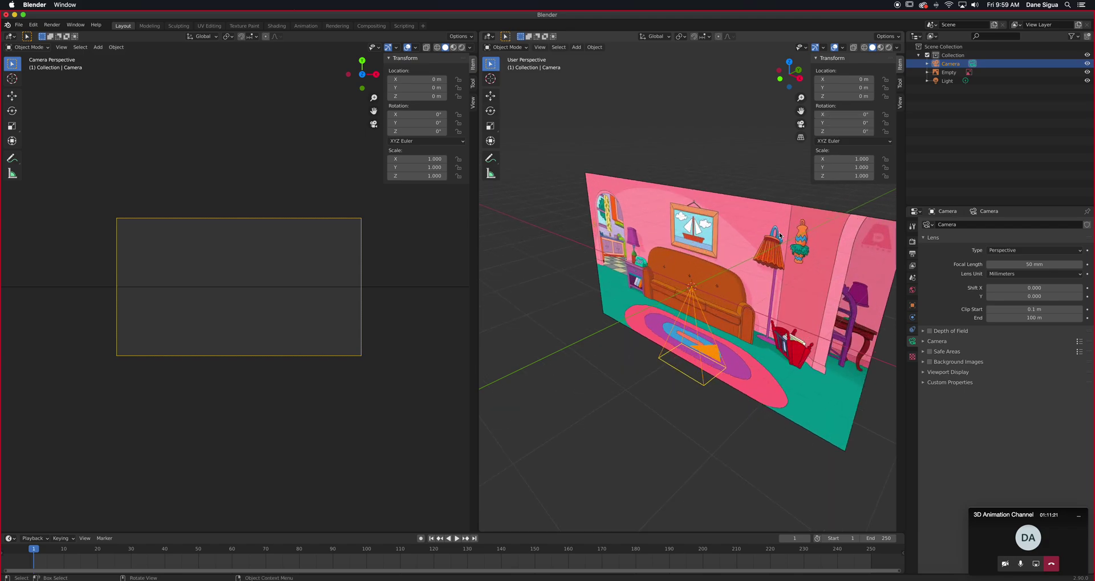
pyautogui.moveTo(839, 114); pyautogui.dragTo(941, 114)
pyautogui.click(837, 114)
pyautogui.write('90')
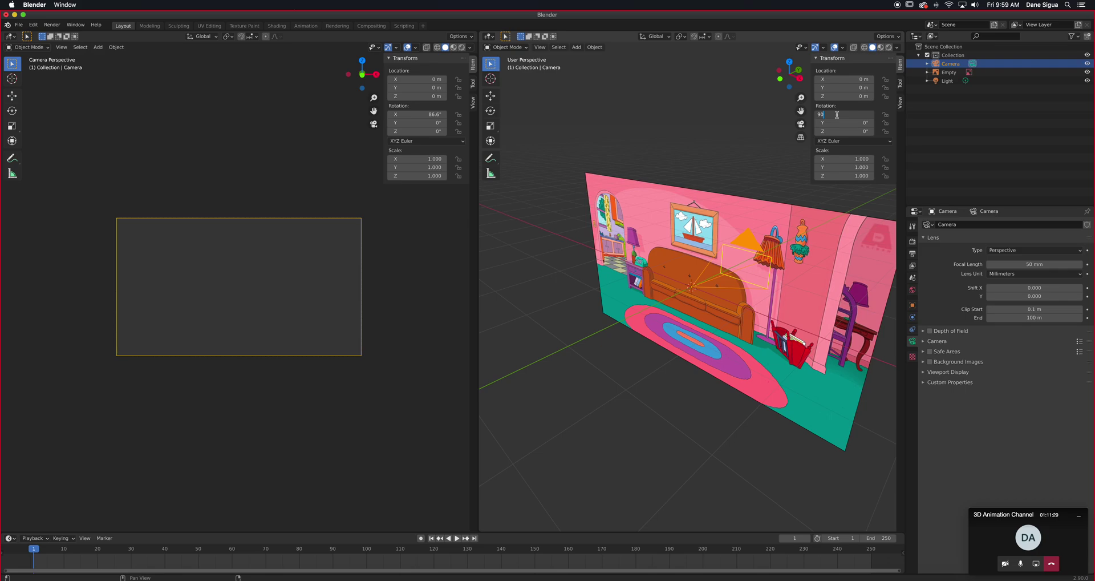
pyautogui.press('Return')
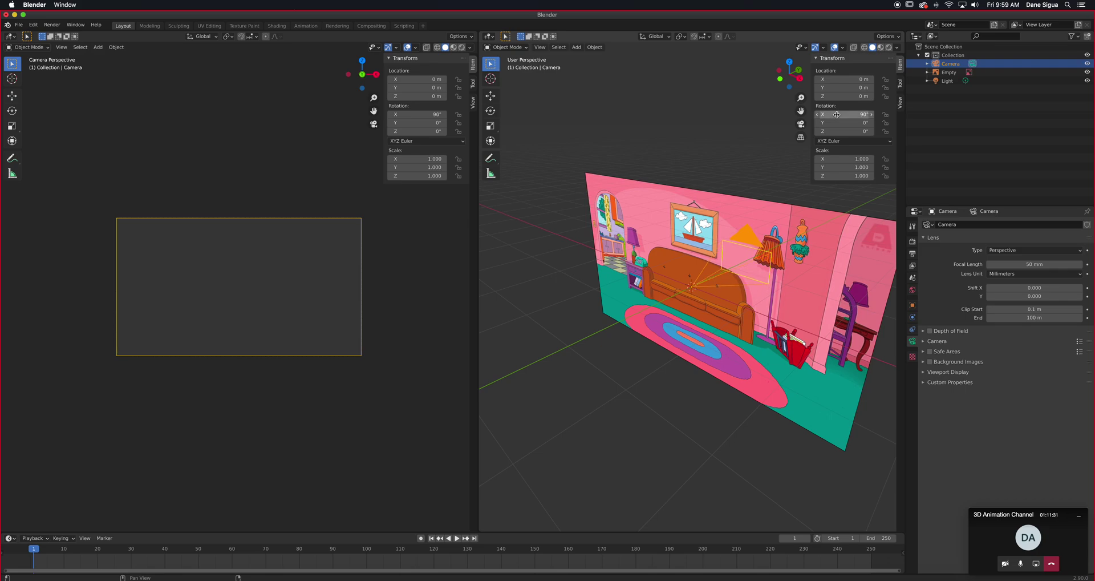
# - Move the camera back along Y to about -6.92 m so the reference image fills the camera frame
pyautogui.moveTo(649, 344); pyautogui.dragTo(668, 377, button='middle')
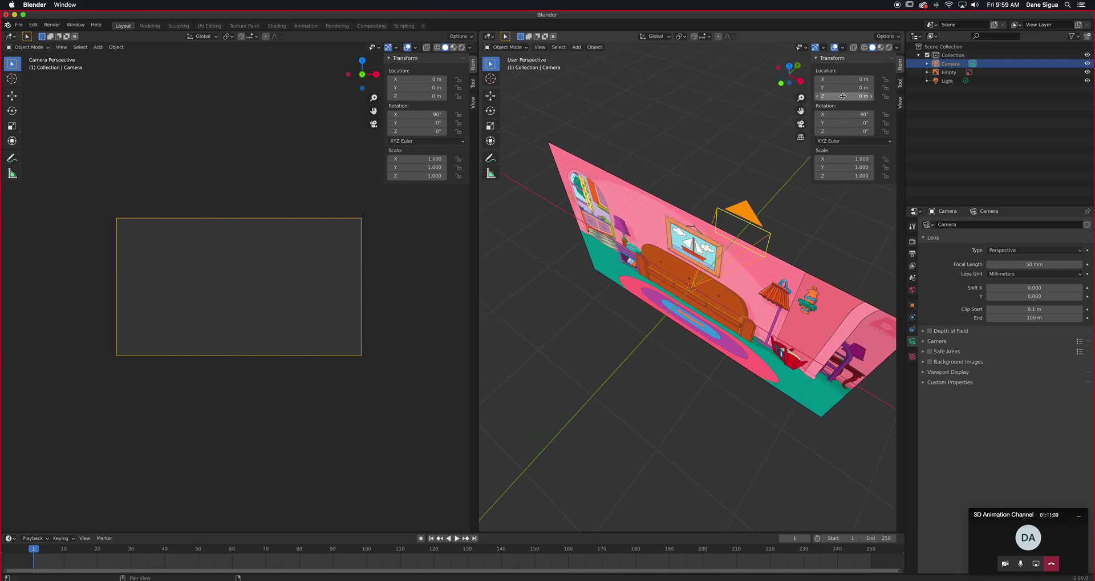
pyautogui.moveTo(844, 87); pyautogui.dragTo(679, 87)
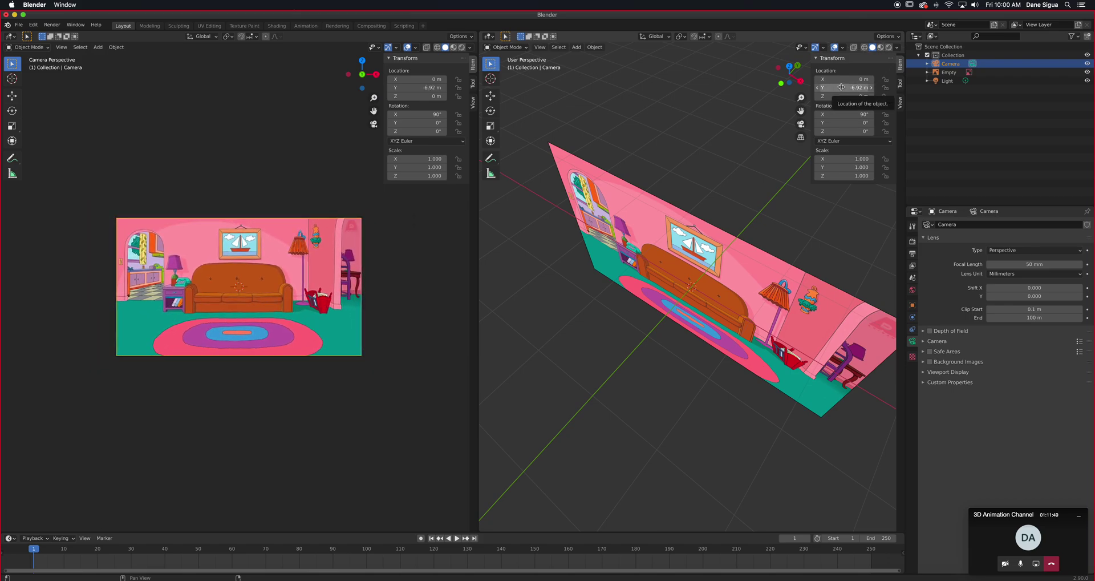
pyautogui.scroll(-6, 671, 354)
pyautogui.moveTo(674, 358); pyautogui.dragTo(693, 333, button='middle')
pyautogui.scroll(3, 721, 318)
pyautogui.scroll(-3, 720, 319)
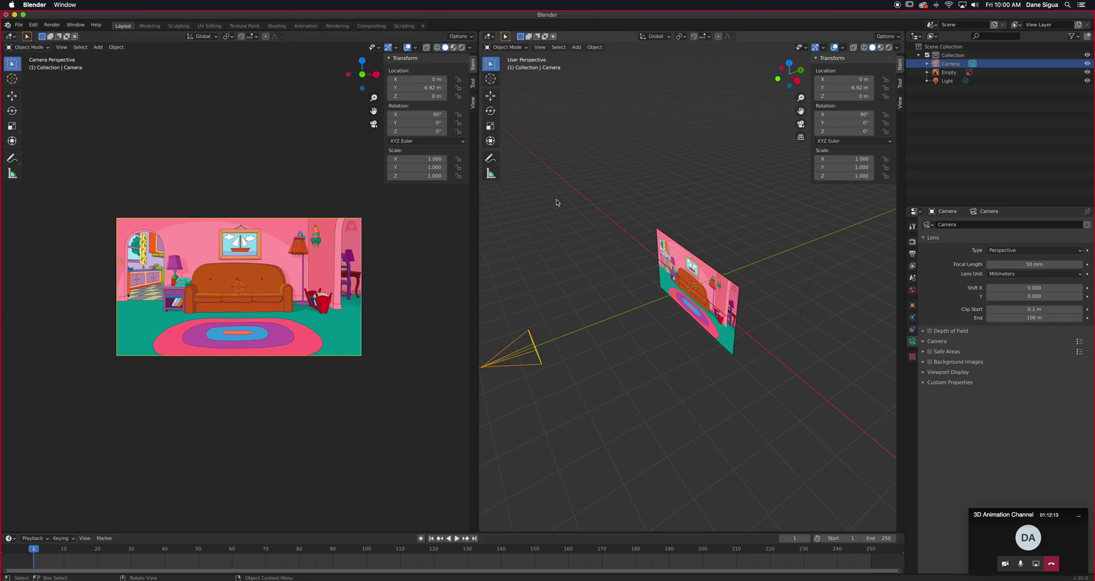
# - Add a cube mesh at the centre of the scene
pyautogui.click(578, 48)
pyautogui.moveTo(608, 58)
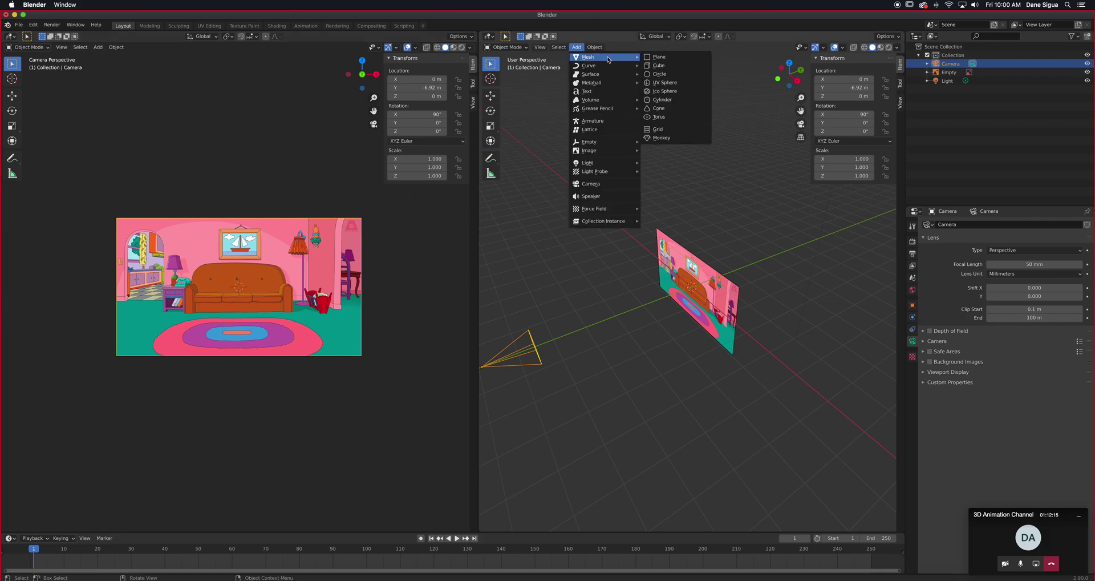
pyautogui.click(670, 65)
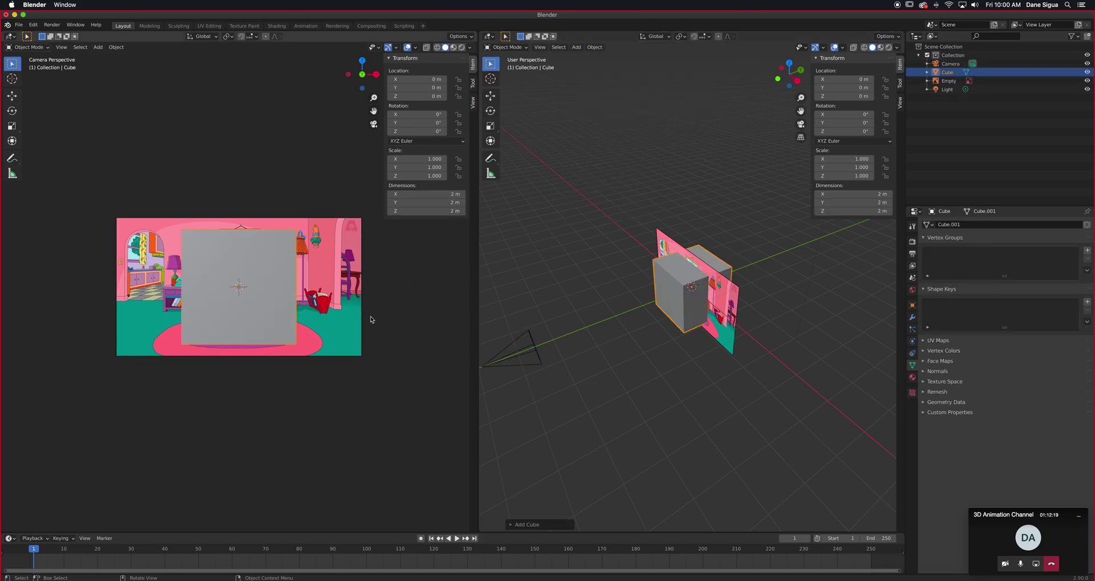
# - Show the selectability toggles in the scene object list and make the camera unselectable
pyautogui.click(473, 103)
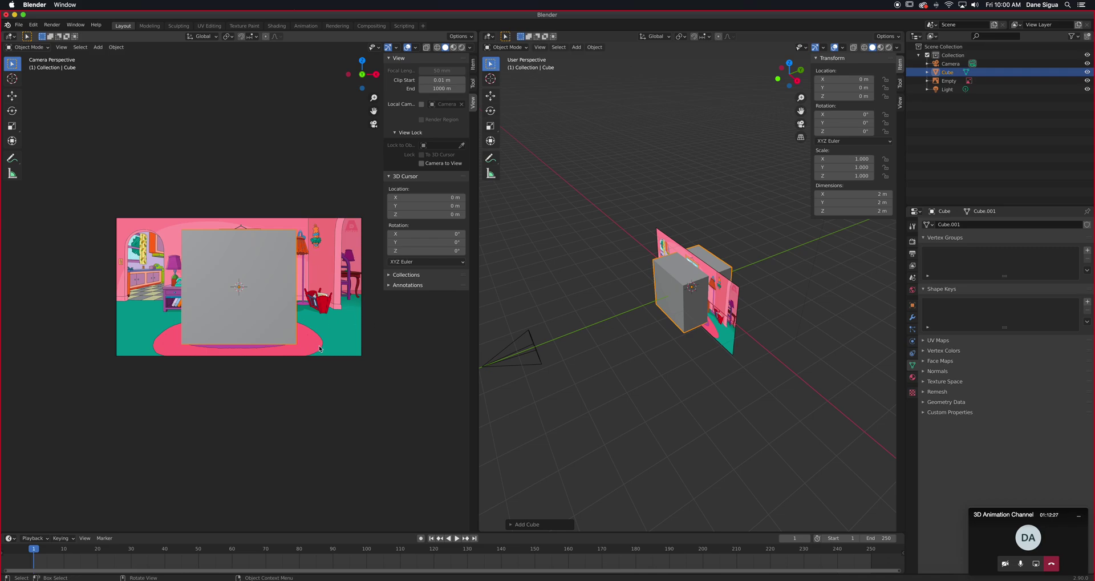
pyautogui.click(515, 343)
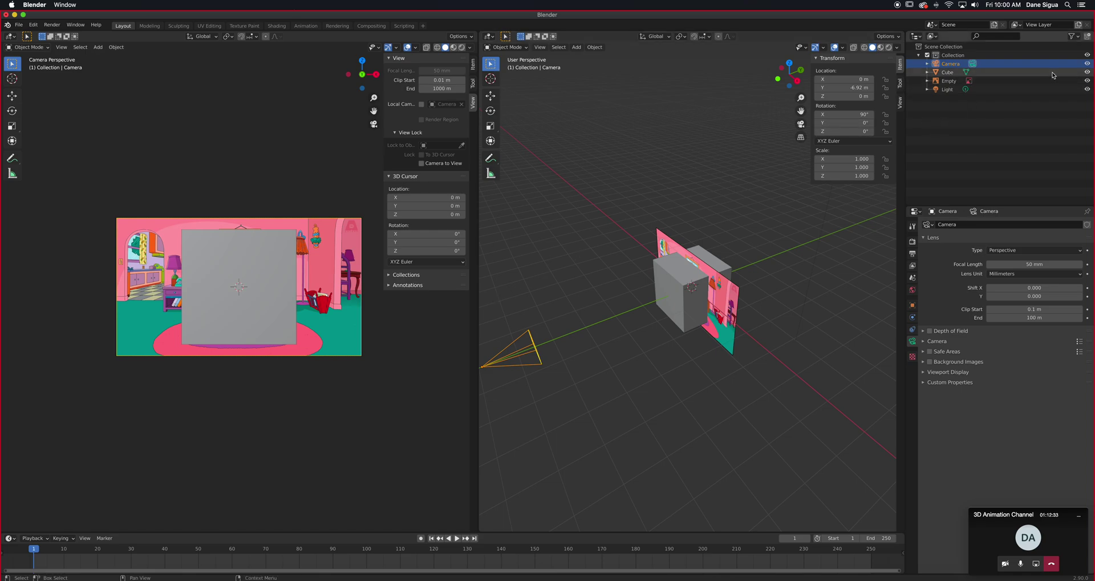
pyautogui.click(1087, 63)
pyautogui.click(1088, 65)
pyautogui.click(1087, 65)
pyautogui.click(1087, 65)
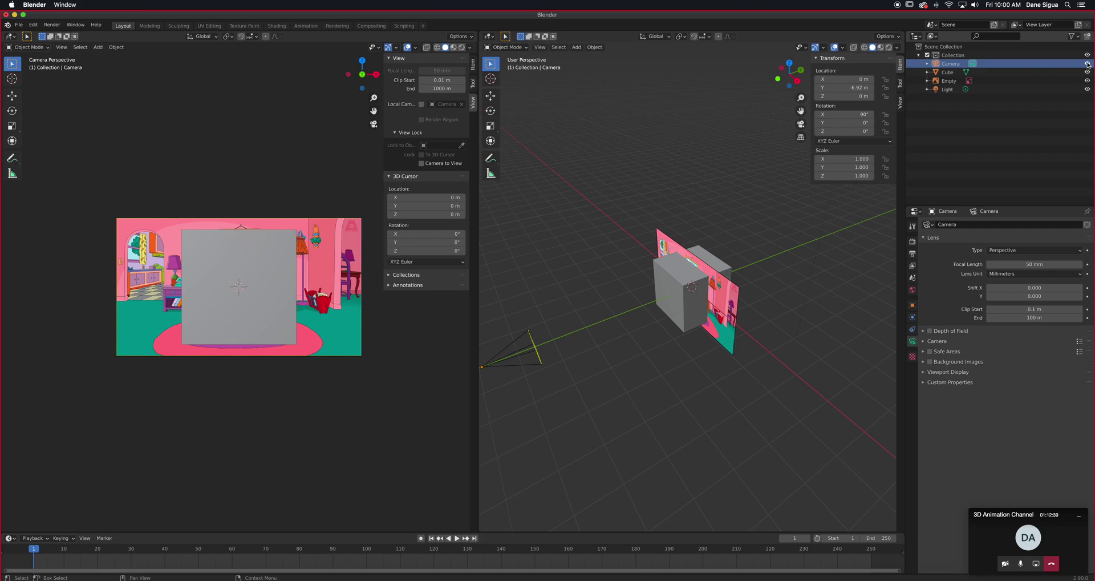
pyautogui.click(1072, 36)
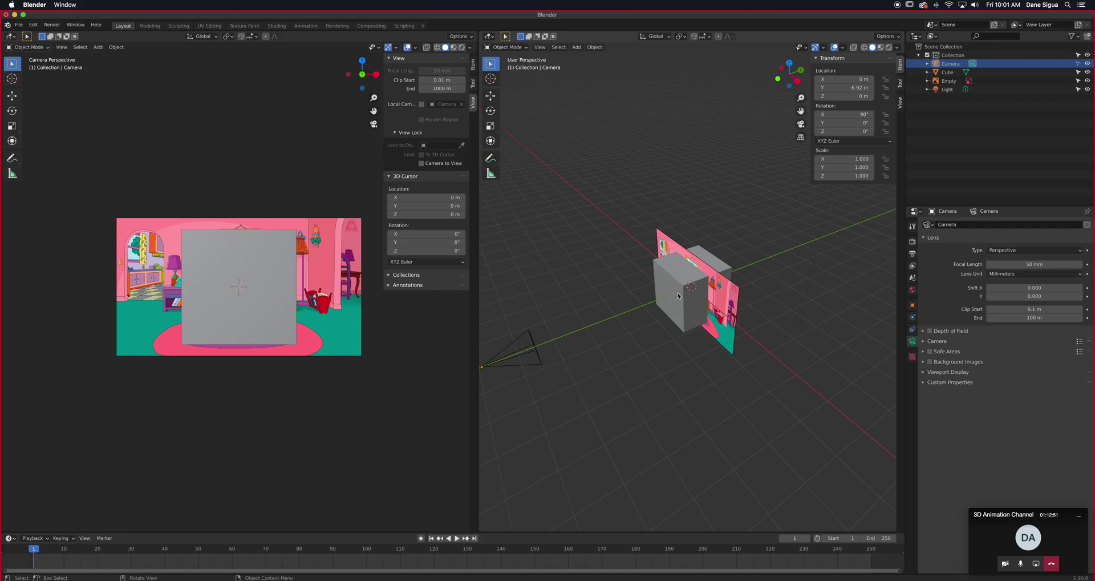
# - Scale the cube uniformly to about 0.785
pyautogui.click(671, 317)
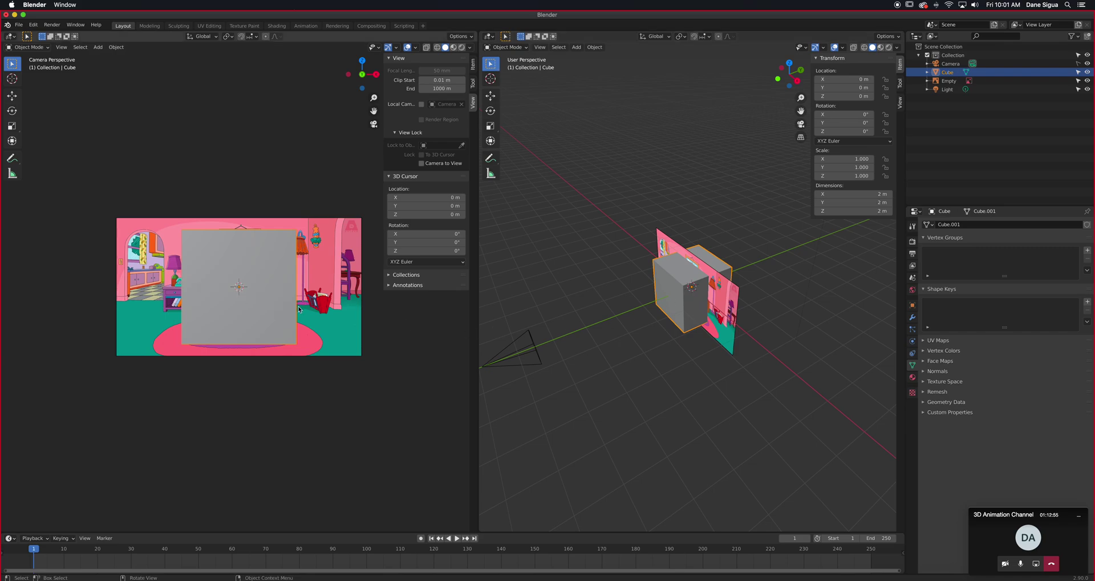
pyautogui.press('s')
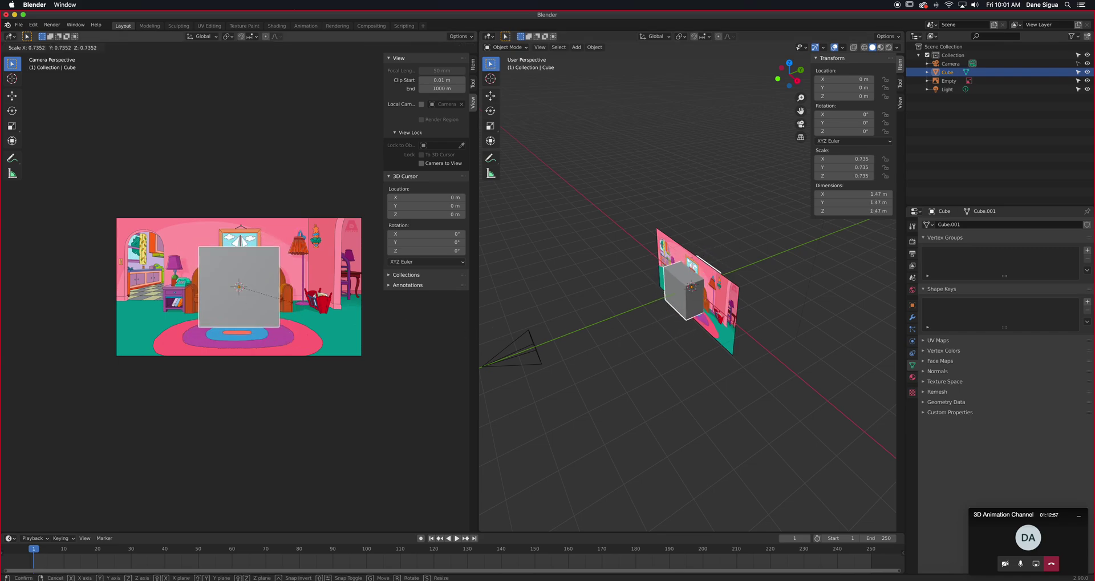
pyautogui.click(293, 301)
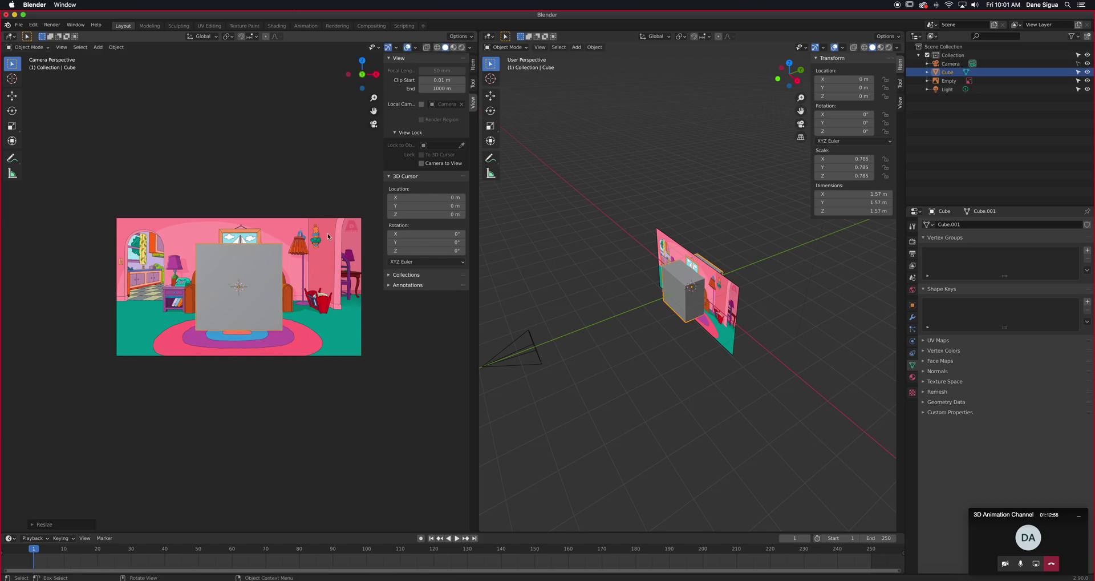
# - Try X-ray display in the camera viewport and in the perspective viewport, turning it off again in both
pyautogui.click(428, 49)
pyautogui.click(428, 49)
pyautogui.click(428, 49)
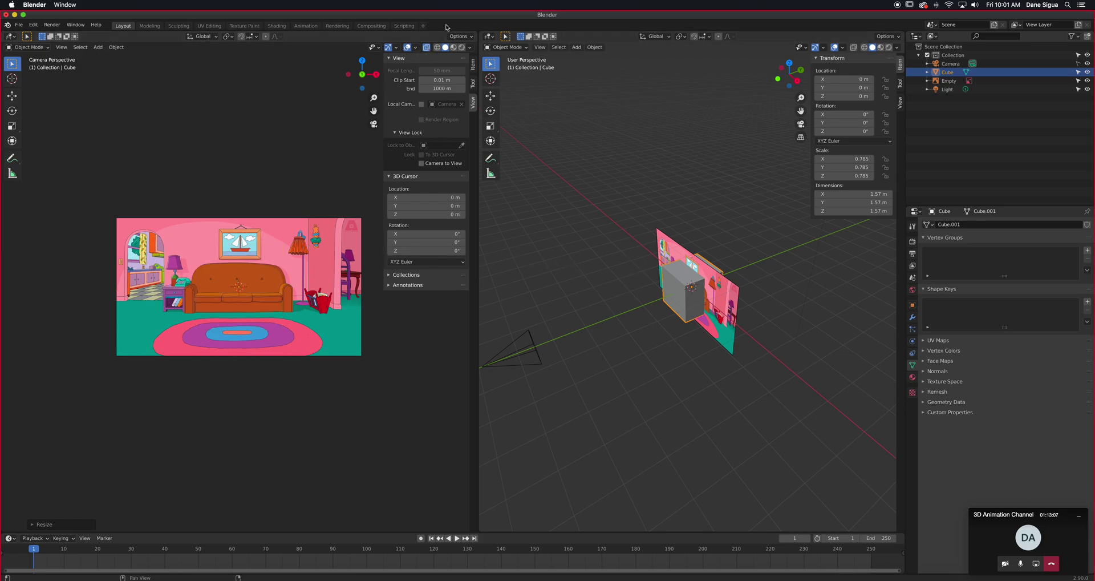
pyautogui.click(428, 48)
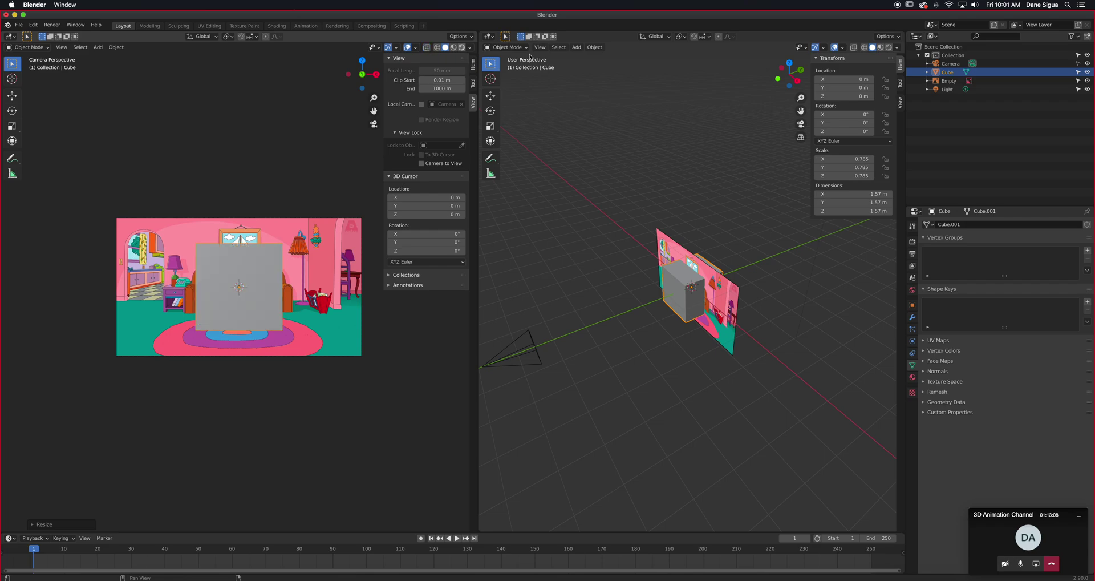
pyautogui.click(854, 48)
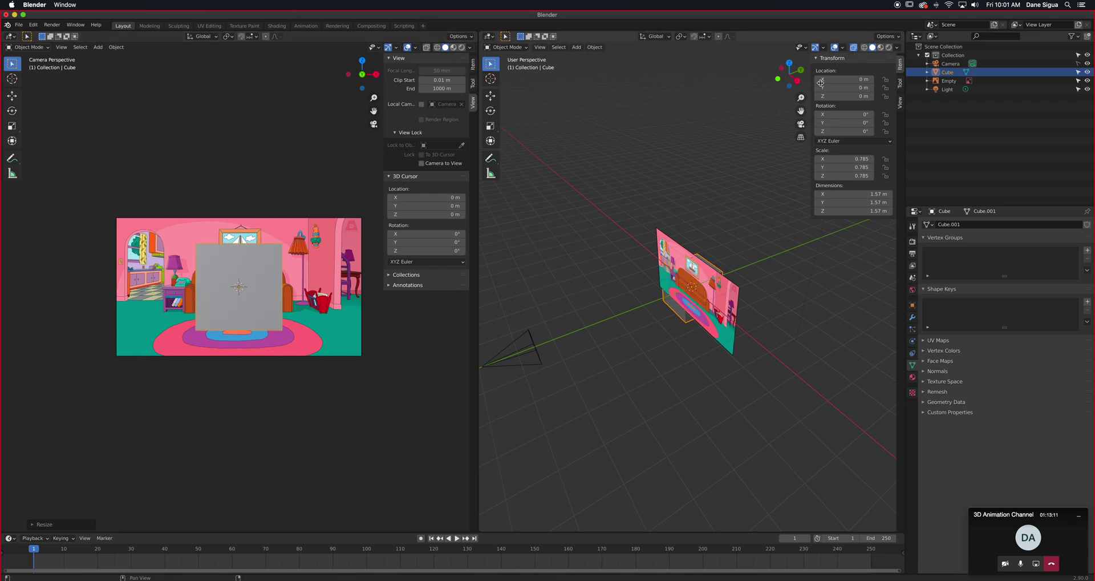
pyautogui.moveTo(605, 251)
pyautogui.mouseDown(button='middle')
pyautogui.moveTo(539, 219)
pyautogui.moveTo(594, 224)
pyautogui.mouseUp(button='middle')
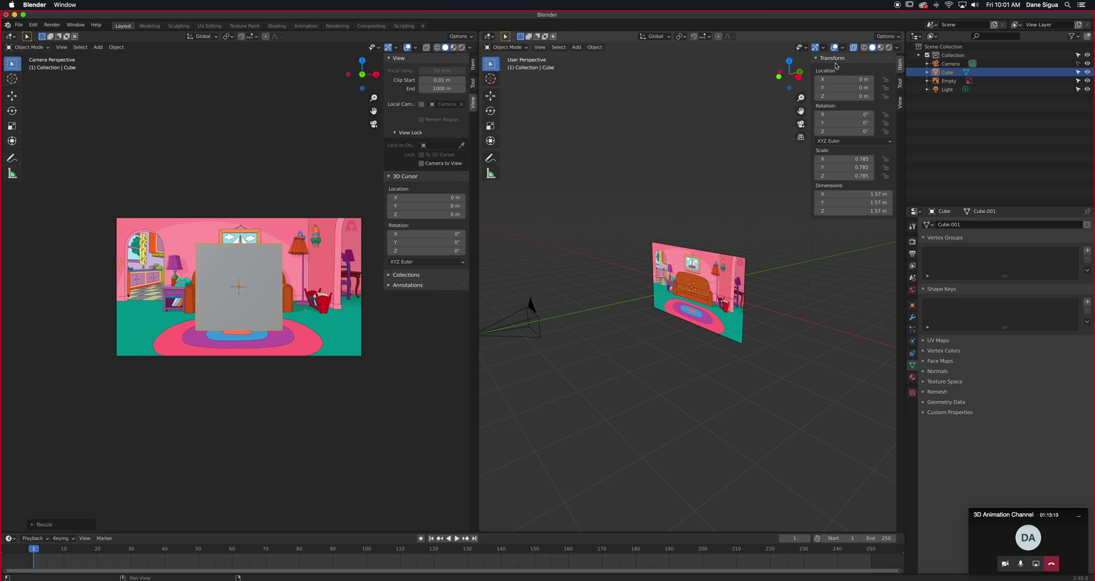
pyautogui.click(854, 48)
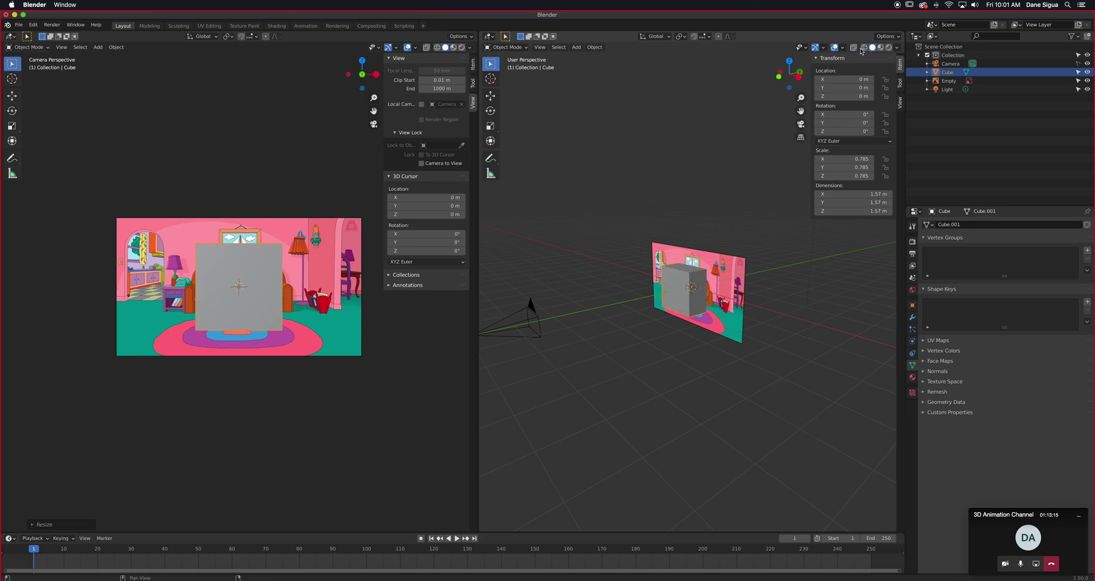
# - Switch both viewports to wireframe shading, with X-ray turned off in the perspective viewport
pyautogui.click(864, 48)
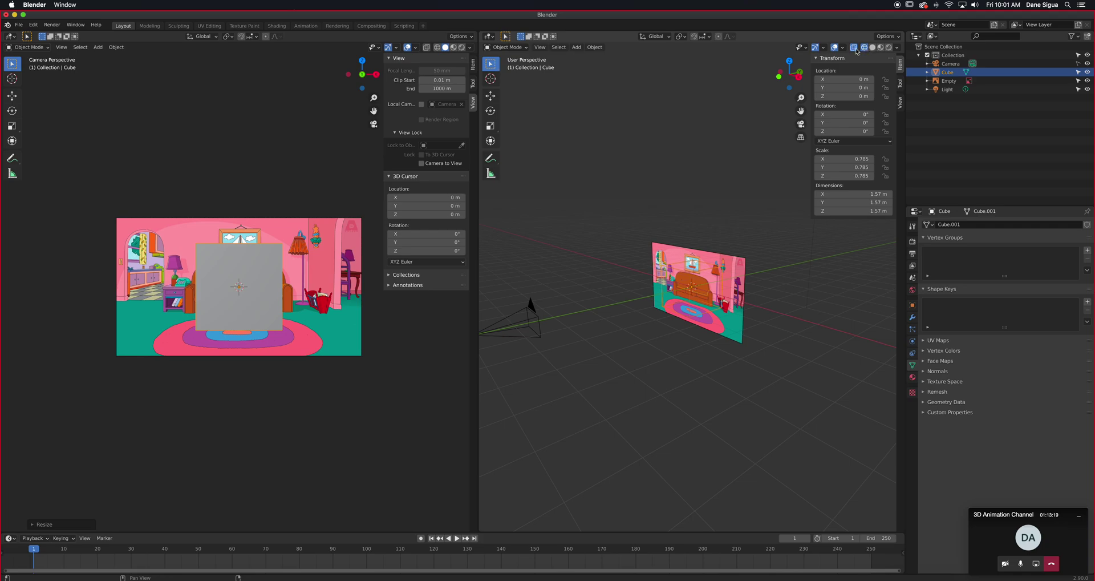
pyautogui.click(855, 49)
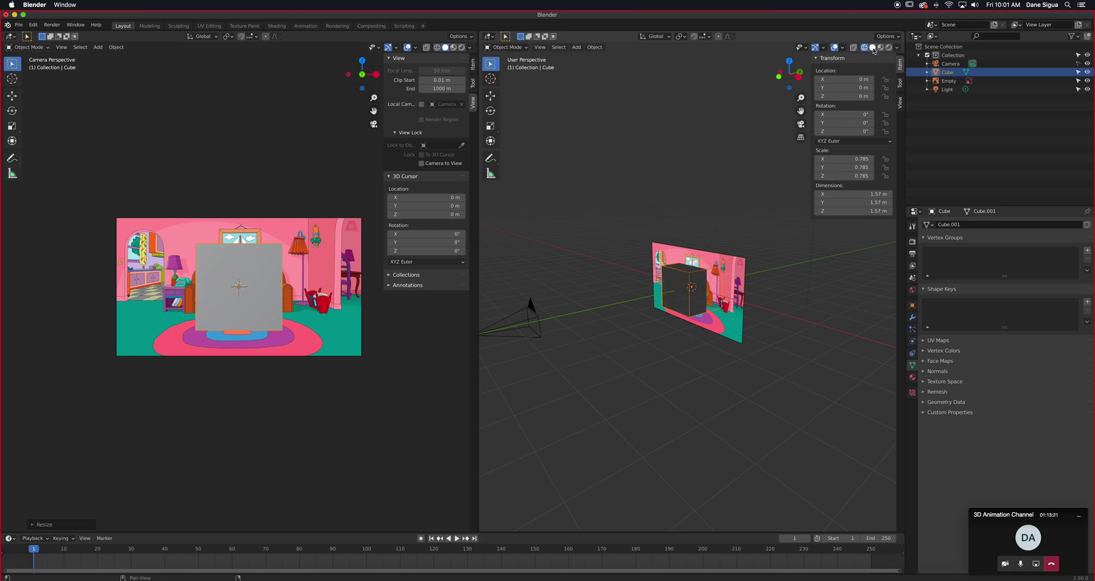
pyautogui.click(436, 48)
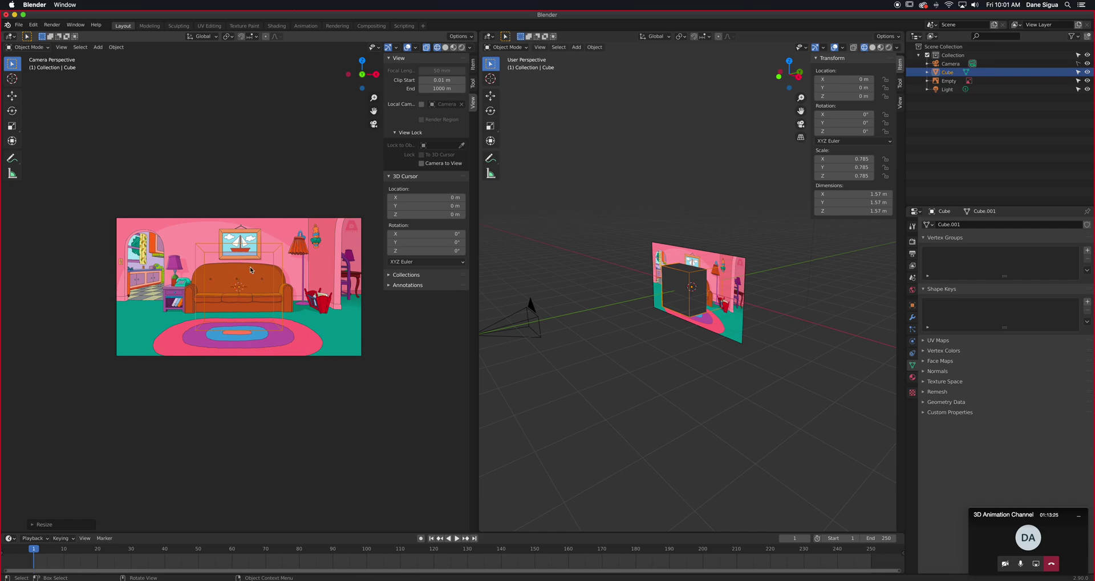
# - Fit the cube to the couch's seat section by scaling it to about 0.971 in X and 0.202 in Z and lowering it along Z
pyautogui.scroll(3, 251, 270)
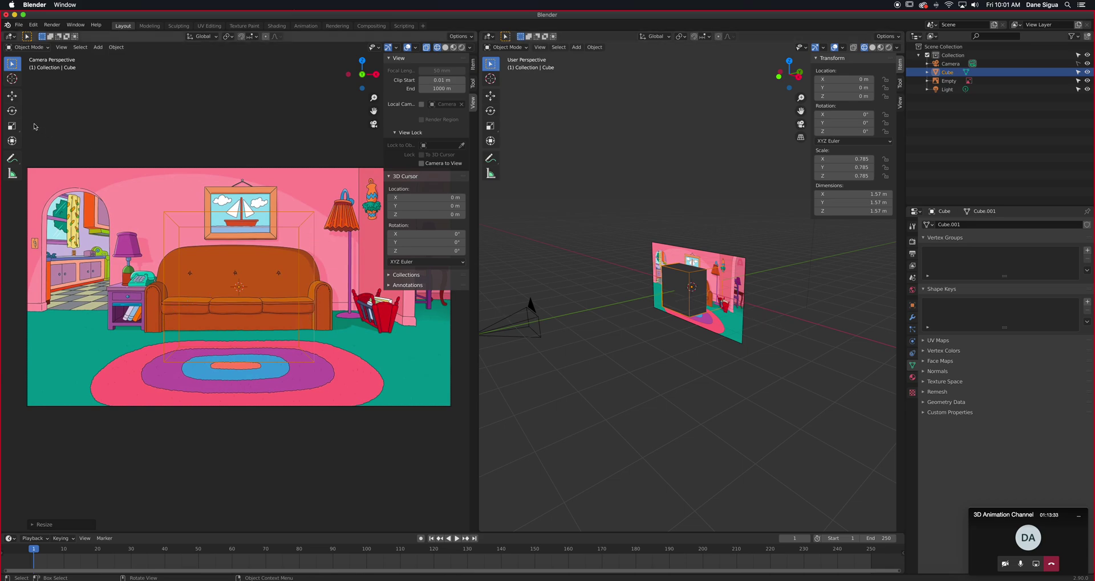
pyautogui.click(11, 127)
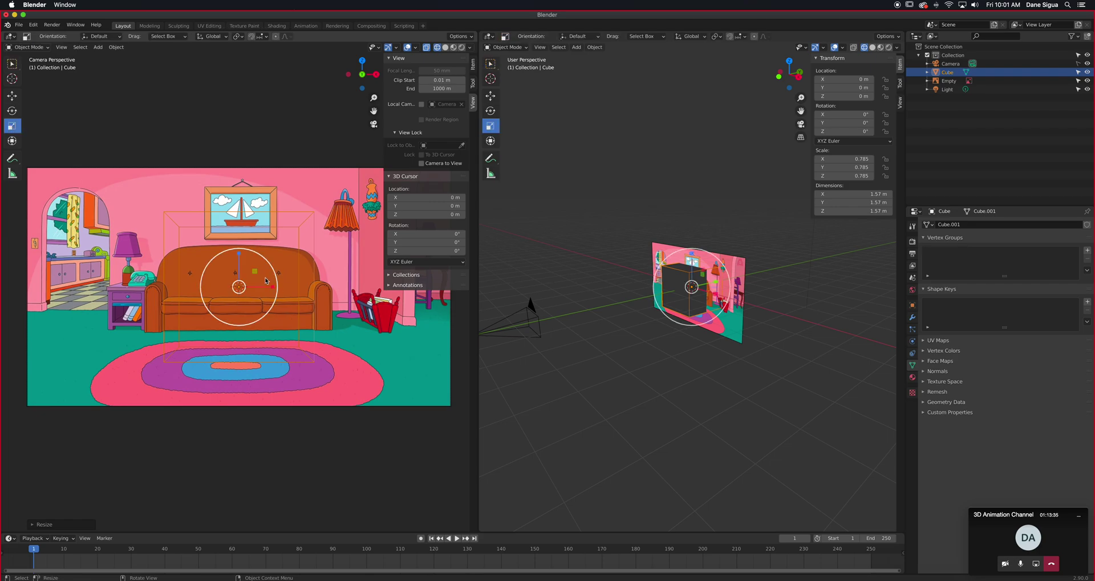
pyautogui.moveTo(271, 284); pyautogui.dragTo(287, 285)
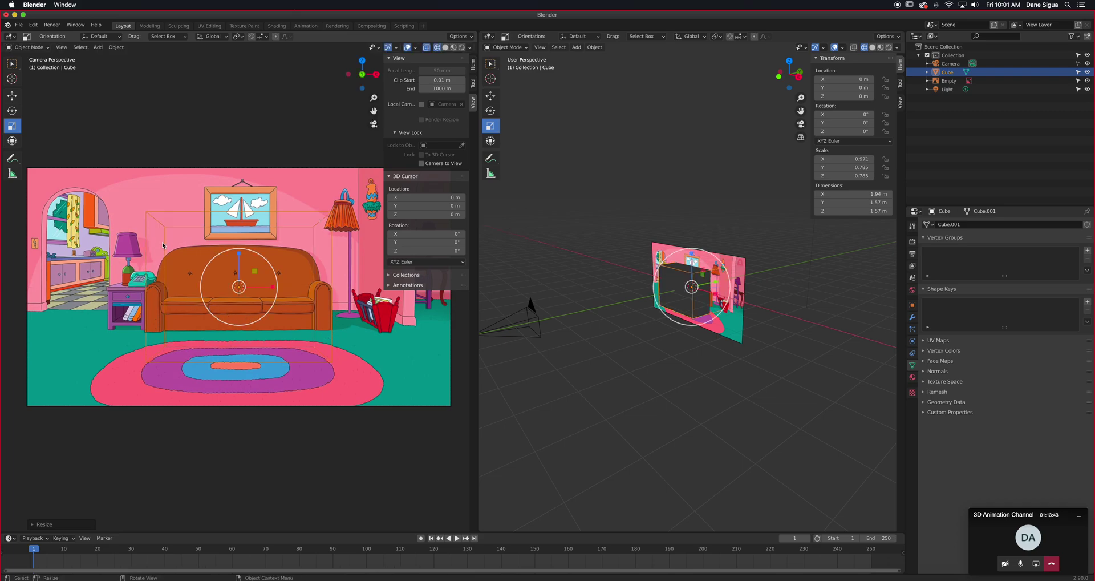
pyautogui.moveTo(239, 253); pyautogui.dragTo(247, 277)
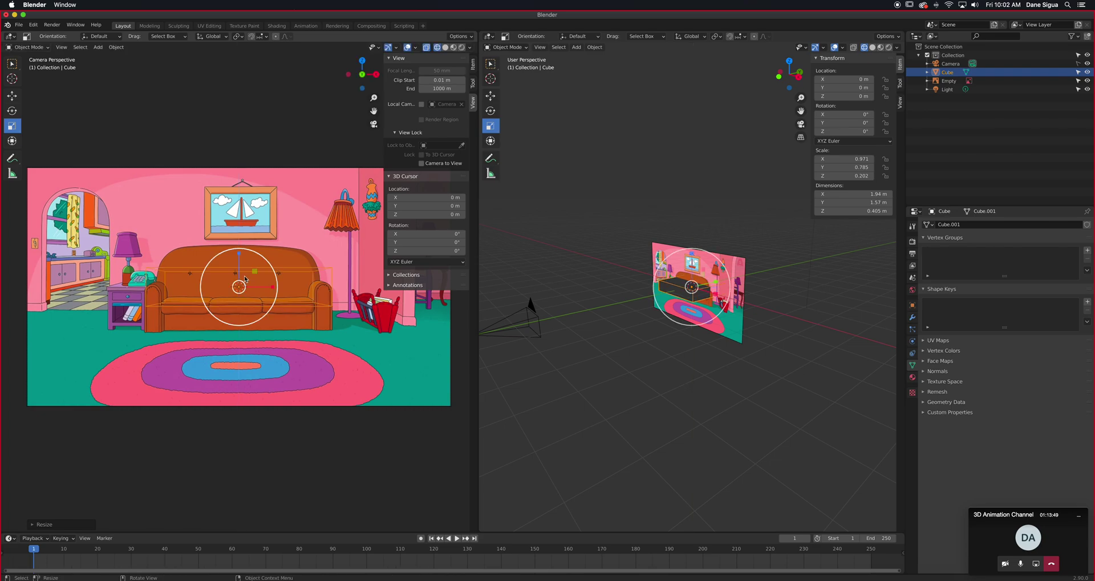
pyautogui.click(17, 96)
pyautogui.moveTo(239, 255); pyautogui.dragTo(243, 276)
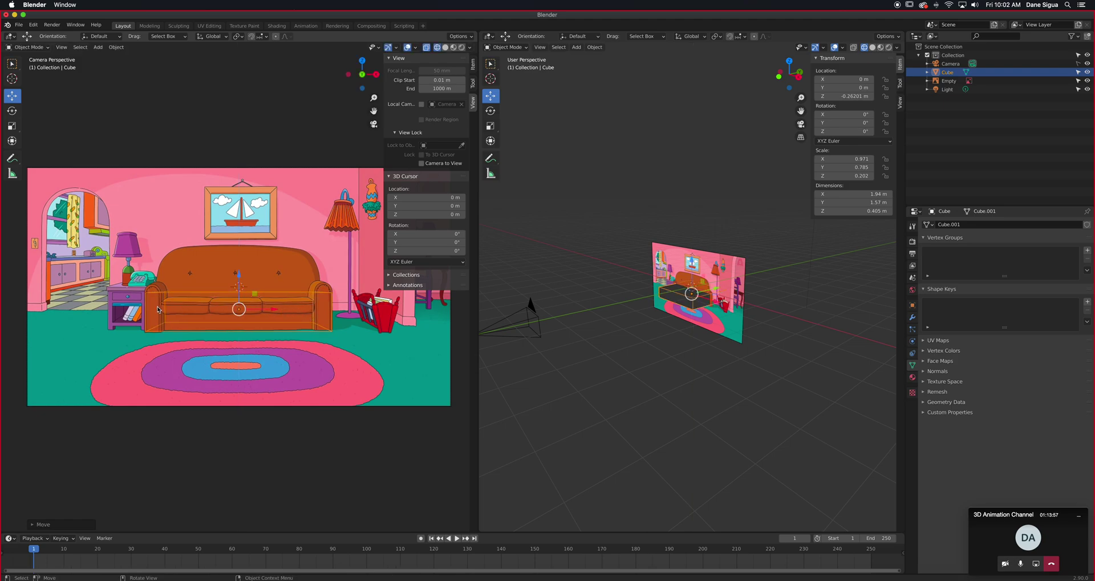
# - Scale the cube to about 0.797 in X and 0.096 in Z, and lower it to Z about -0.348 m over the couch base
pyautogui.click(12, 127)
pyautogui.moveTo(274, 309); pyautogui.dragTo(270, 311)
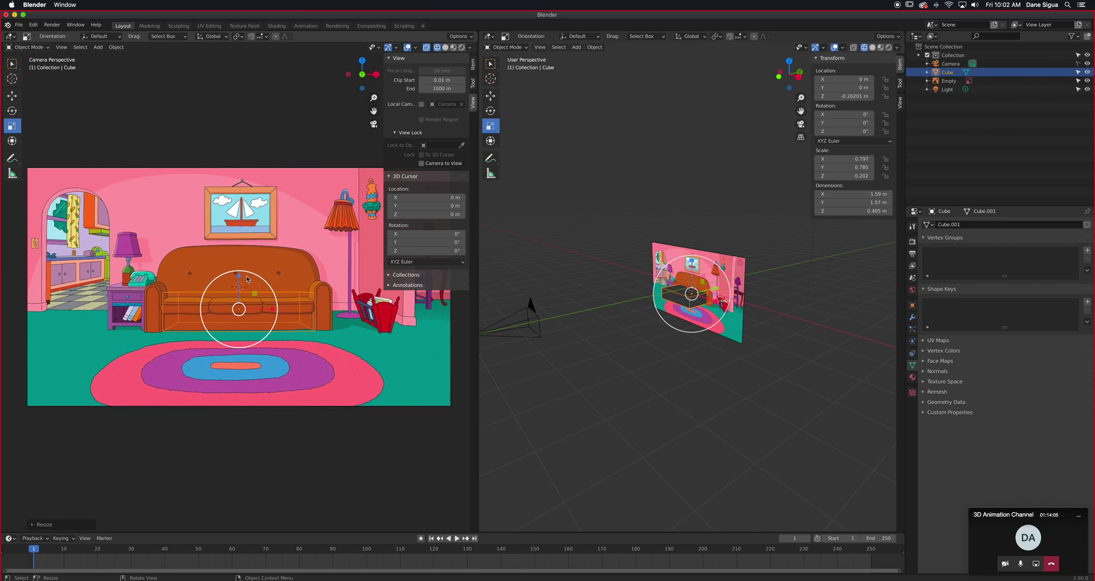
pyautogui.moveTo(240, 276); pyautogui.dragTo(240, 293)
pyautogui.click(12, 95)
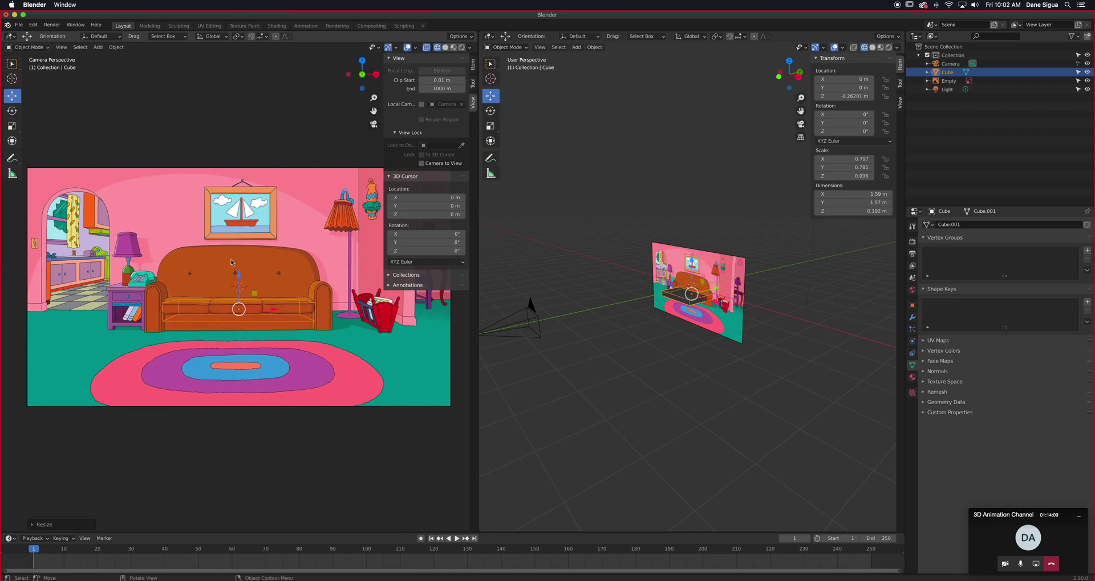
pyautogui.moveTo(239, 275); pyautogui.dragTo(237, 284)
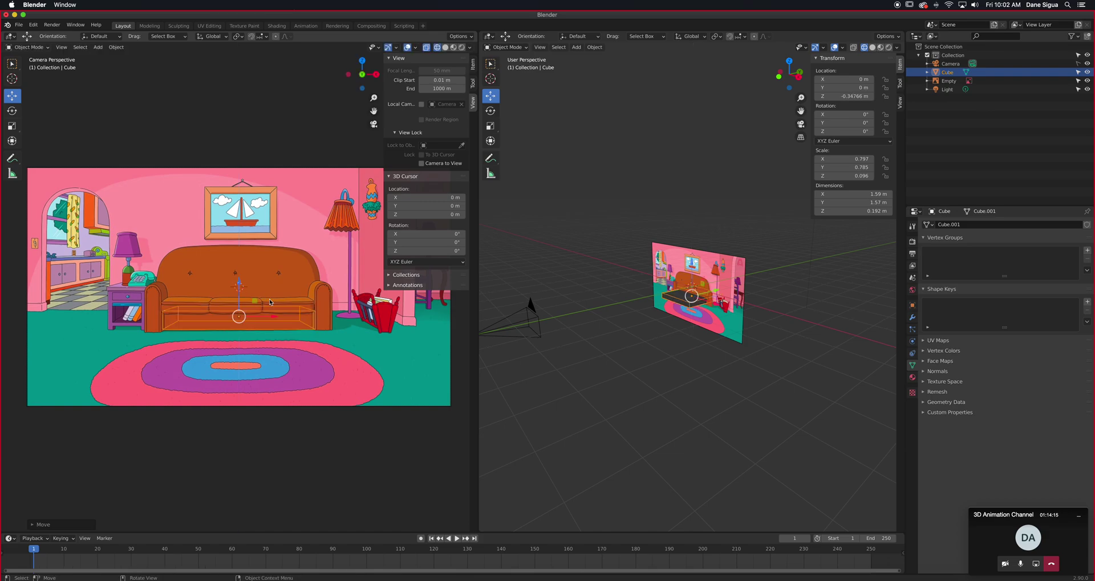
# - Resize the base block to about 0.355 in Y and 0.846 in X, and lower it to Z about -0.396 m
pyautogui.scroll(4, 293, 317)
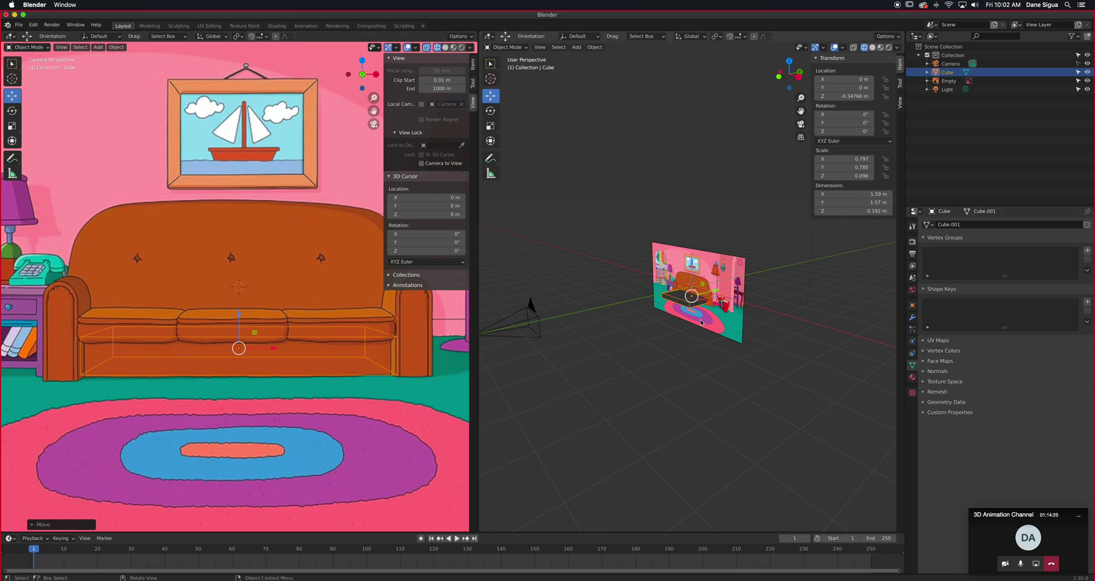
pyautogui.scroll(6, 708, 324)
pyautogui.moveTo(709, 323)
pyautogui.mouseDown(button='middle')
pyautogui.moveTo(681, 342)
pyautogui.moveTo(697, 338)
pyautogui.mouseUp(button='middle')
pyautogui.click(490, 126)
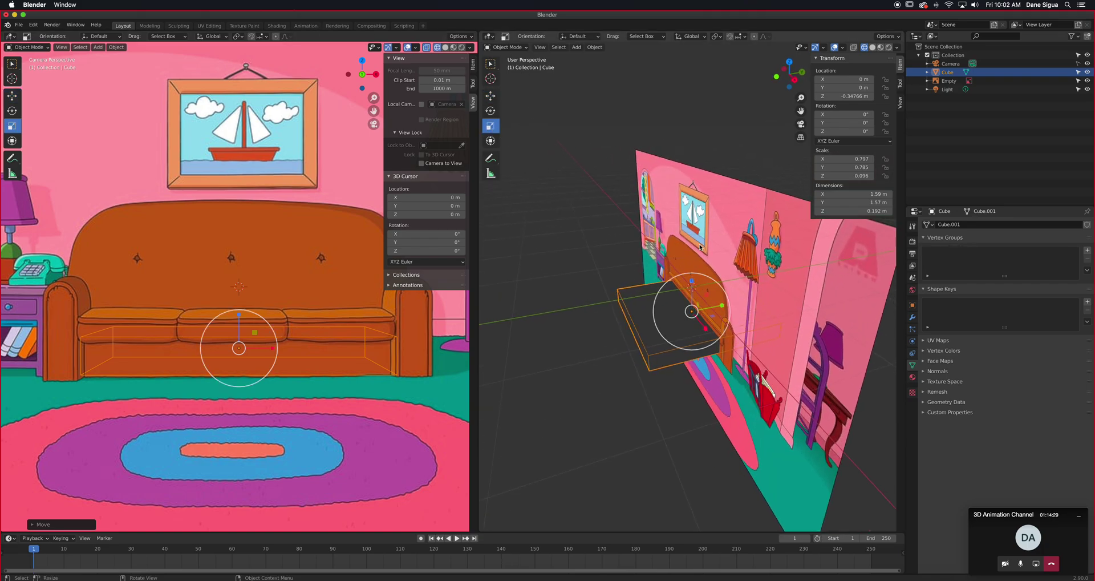
pyautogui.moveTo(721, 309); pyautogui.dragTo(706, 310)
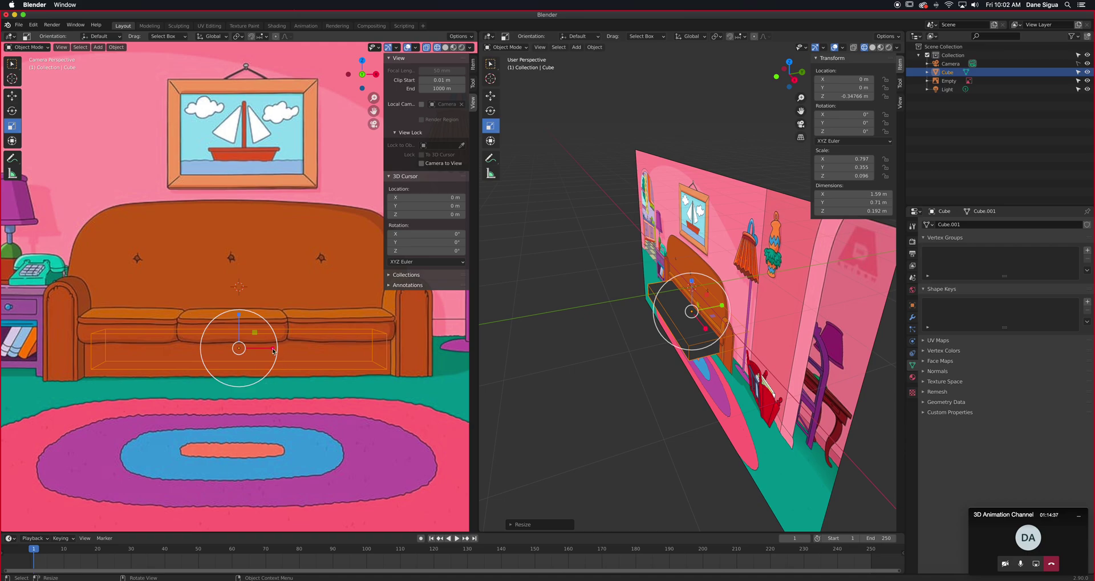
pyautogui.moveTo(273, 351); pyautogui.dragTo(278, 348)
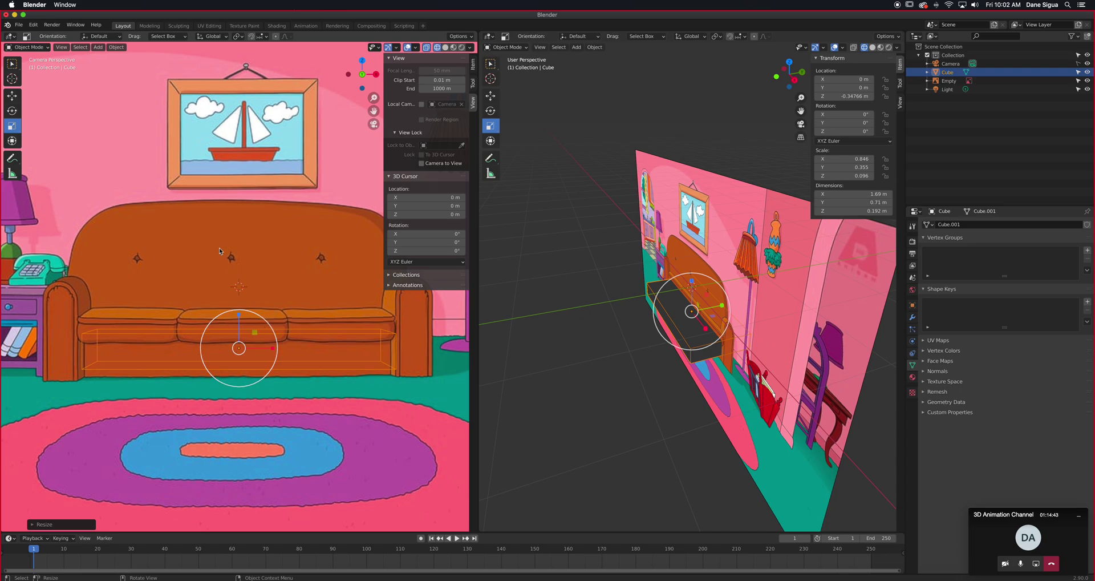
pyautogui.click(12, 95)
pyautogui.moveTo(239, 314); pyautogui.dragTo(242, 324)
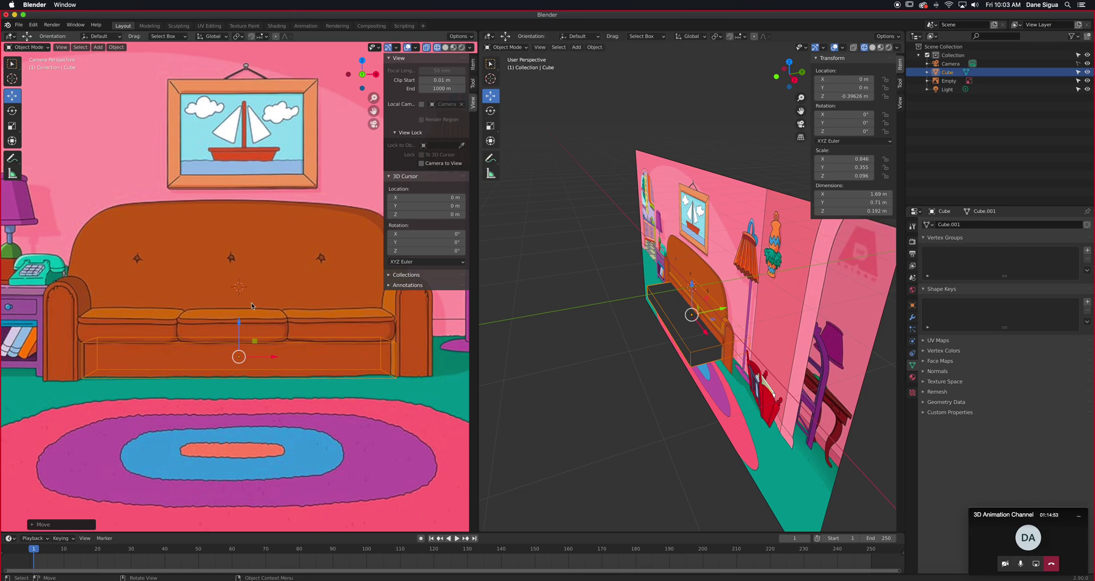
# - Switch the perspective viewport to solid shading with the block seen from the couch's front
pyautogui.scroll(2, 787, 349)
pyautogui.moveTo(788, 349); pyautogui.dragTo(691, 345, button='middle')
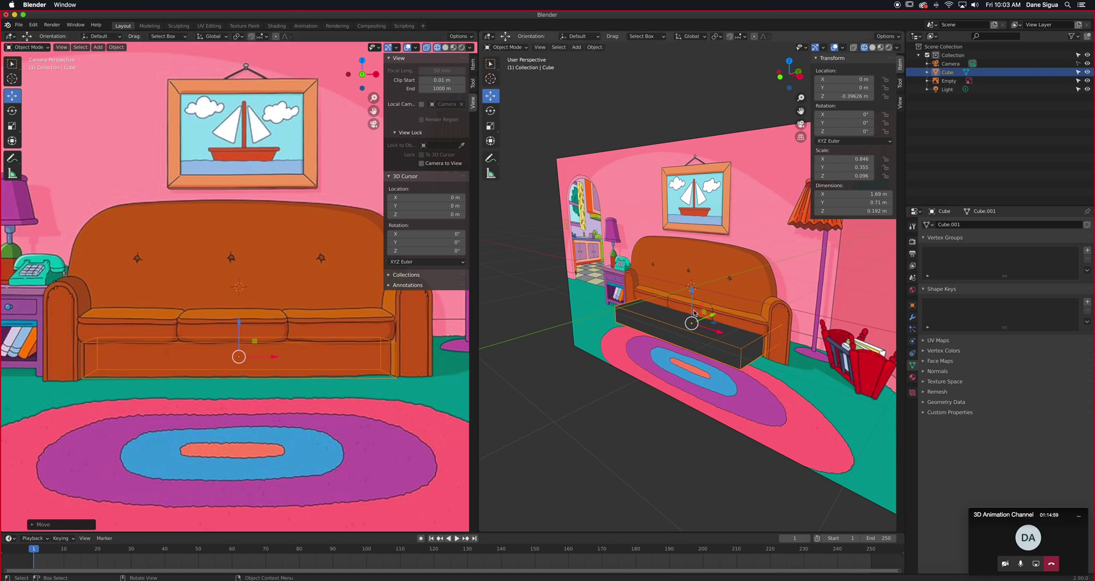
pyautogui.click(872, 48)
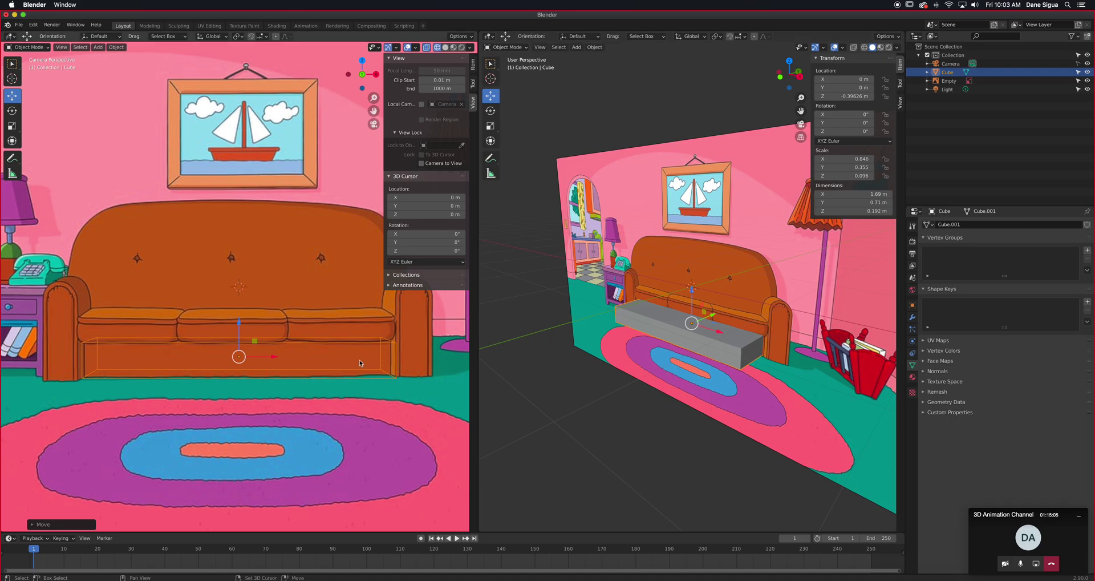
# - Duplicate the base block in place and raise the copy along Z to about -0.209 m
pyautogui.hotkey('shift', 'd')
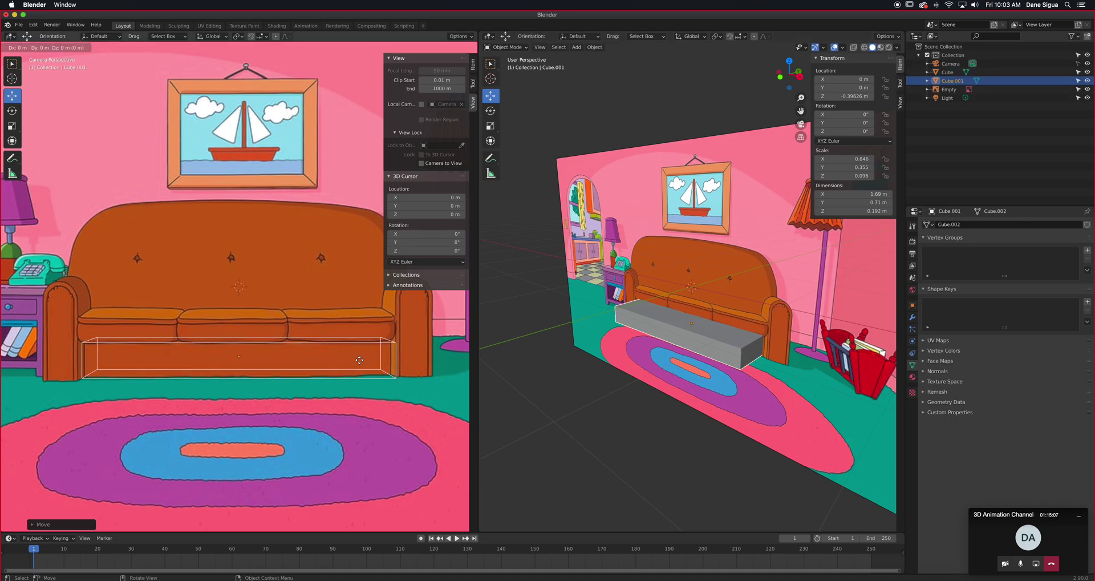
pyautogui.rightClick(359, 363)
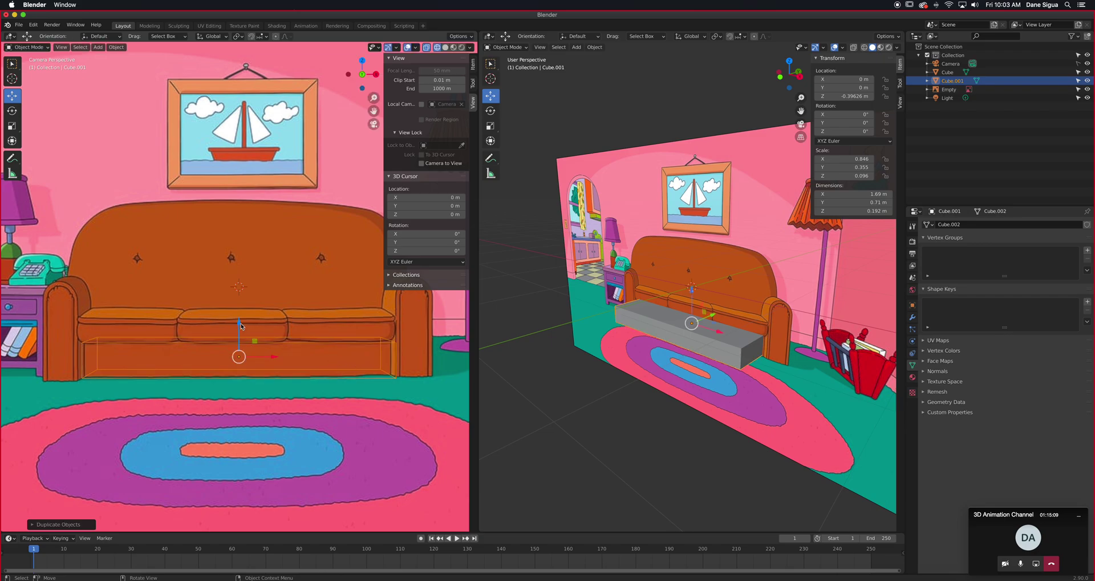
pyautogui.moveTo(240, 324); pyautogui.dragTo(233, 288)
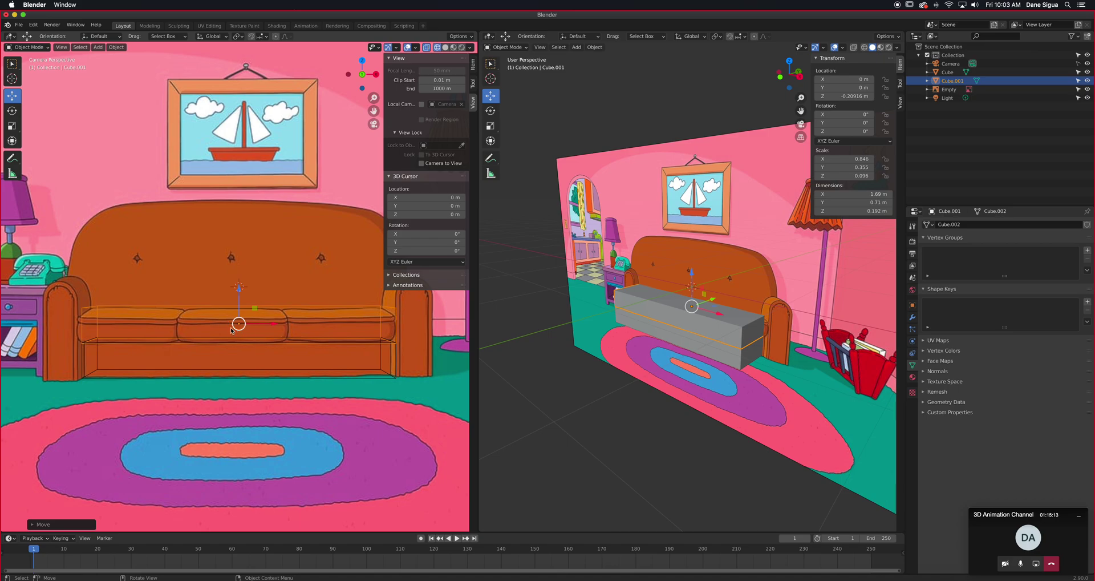
# - Fit the copy to the middle cushion: scale about 0.302 in X and 0.060 in Z, location about X -0.027 m, Z -0.243 m
pyautogui.click(12, 126)
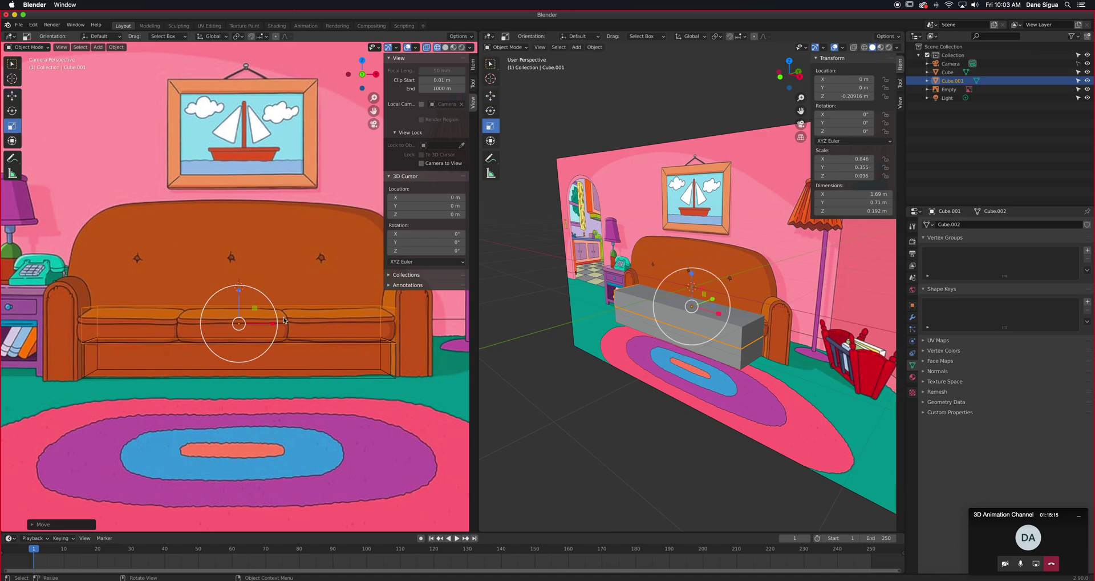
pyautogui.moveTo(276, 324); pyautogui.dragTo(239, 306)
pyautogui.click(11, 95)
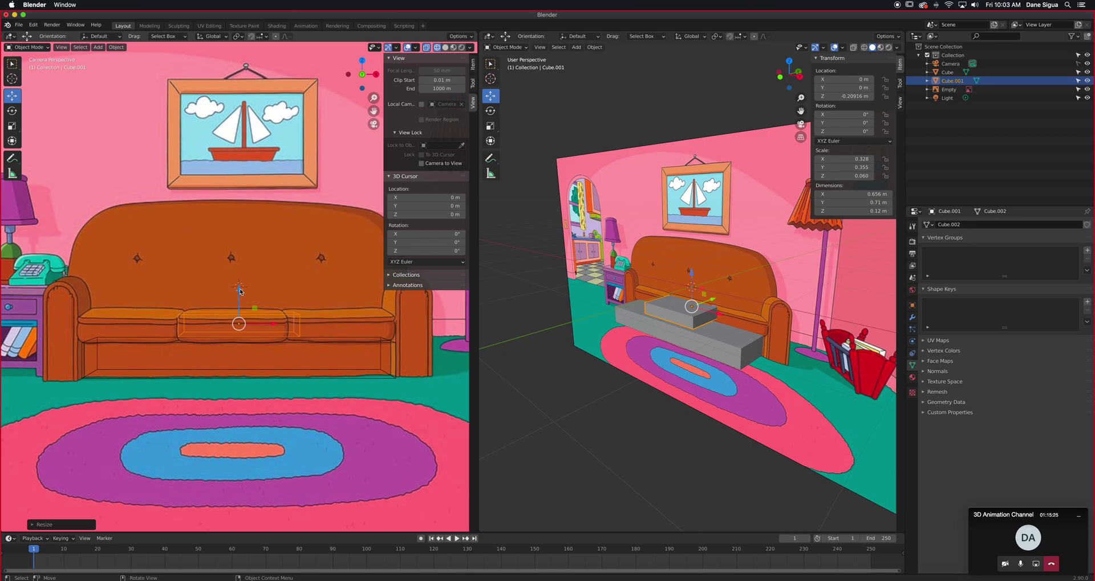
pyautogui.moveTo(240, 289); pyautogui.dragTo(237, 295)
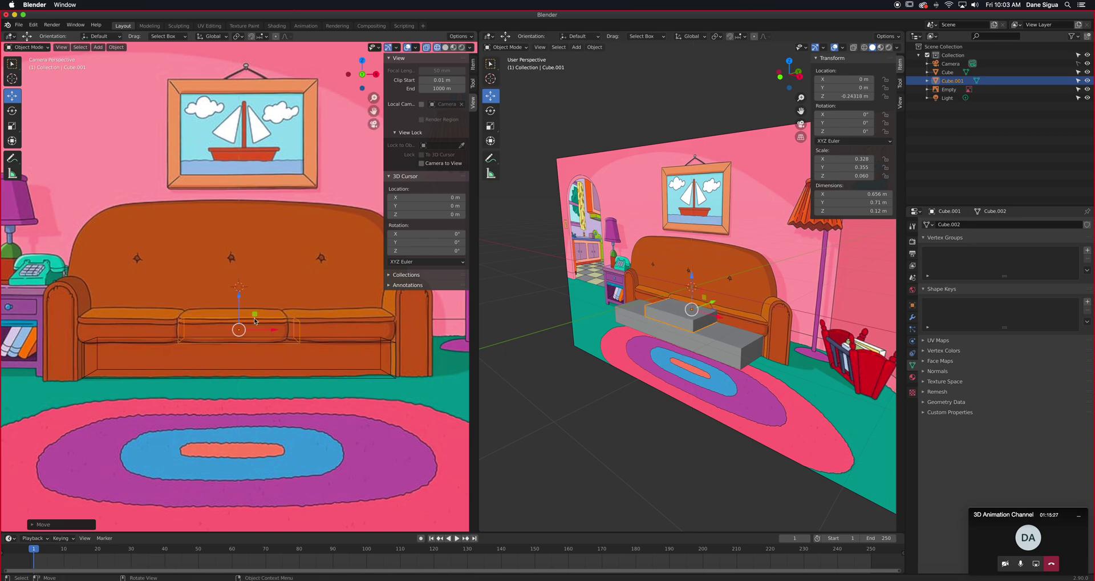
pyautogui.moveTo(275, 330); pyautogui.dragTo(265, 327)
pyautogui.click(17, 127)
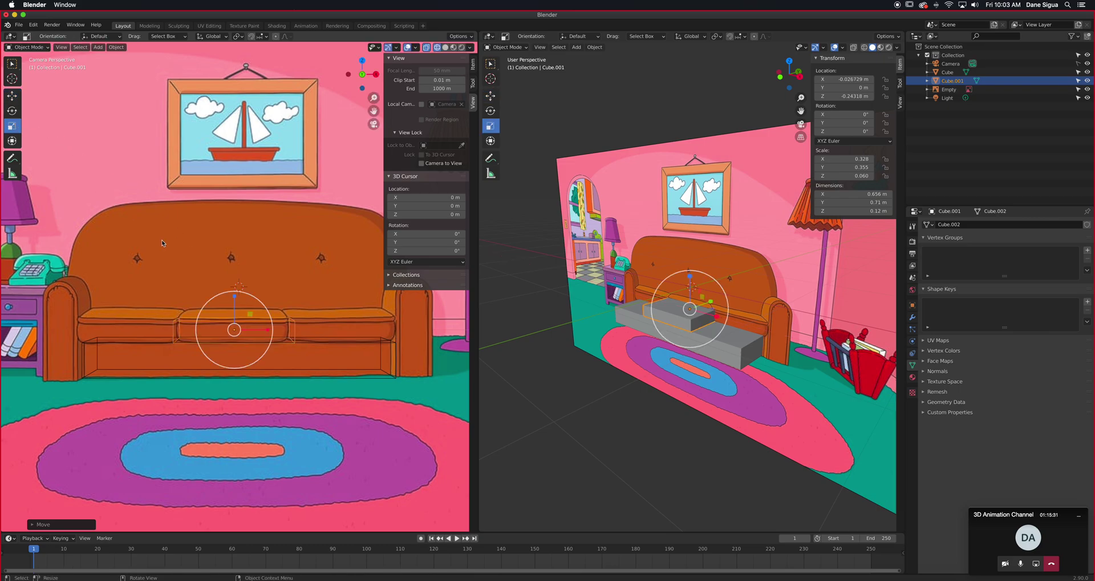
pyautogui.moveTo(267, 330); pyautogui.dragTo(264, 331)
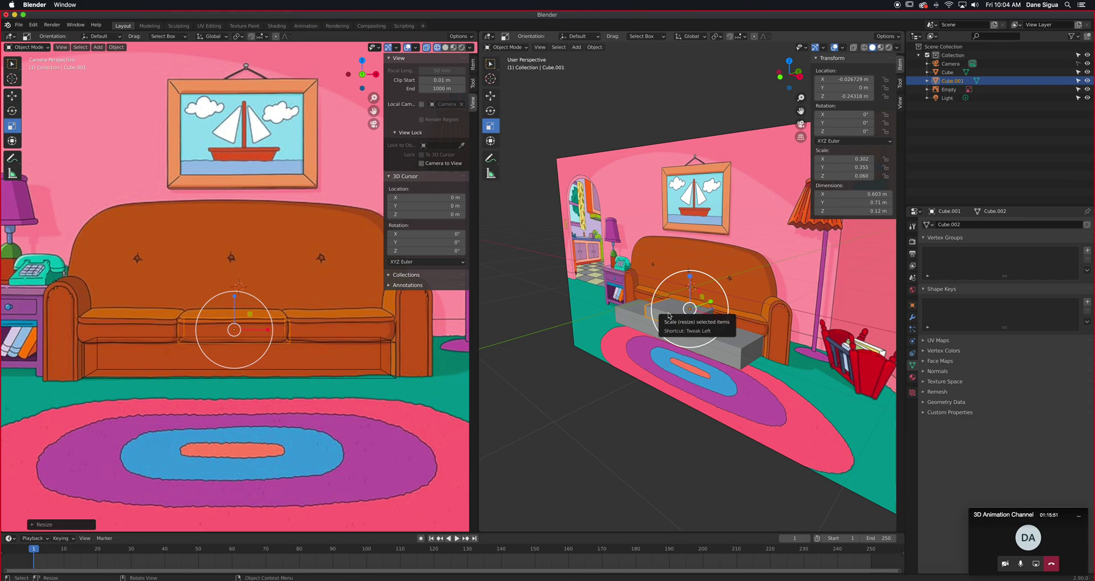
# - Try a level 1 subdivision on the middle cushion block and undo it
pyautogui.hotkey('ctrl', '1')
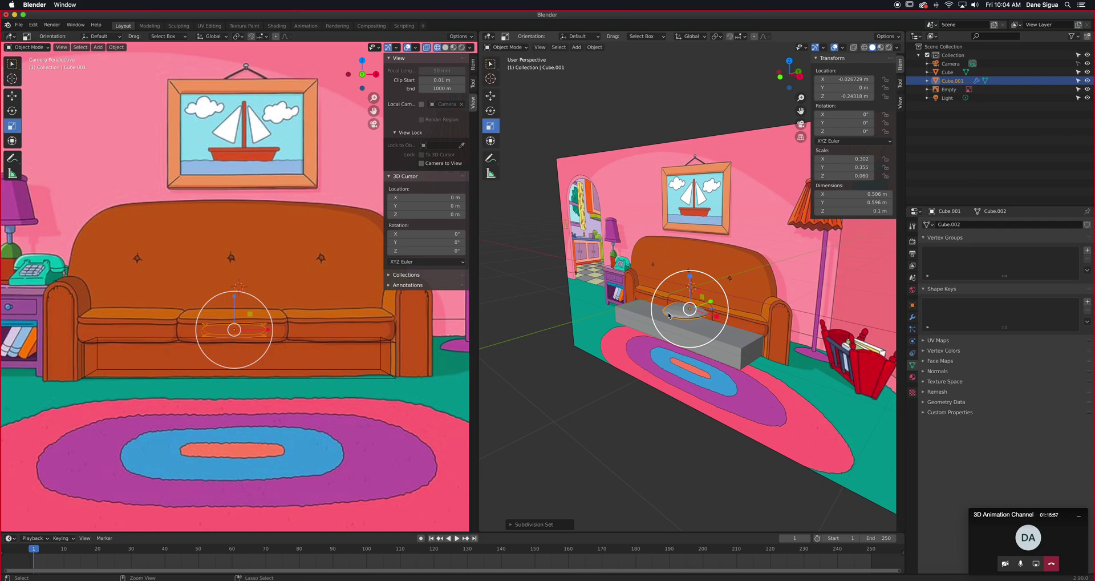
pyautogui.hotkey('ctrl', 'z')
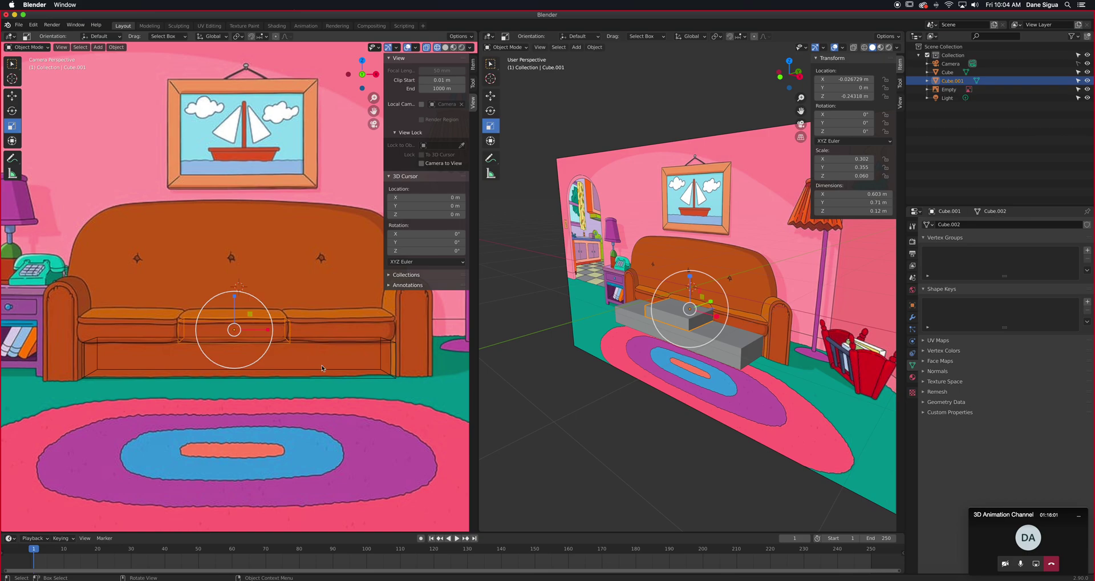
# - Lock the camera to the view and tilt the camera slightly onto the couch
pyautogui.scroll(-5, 331, 423)
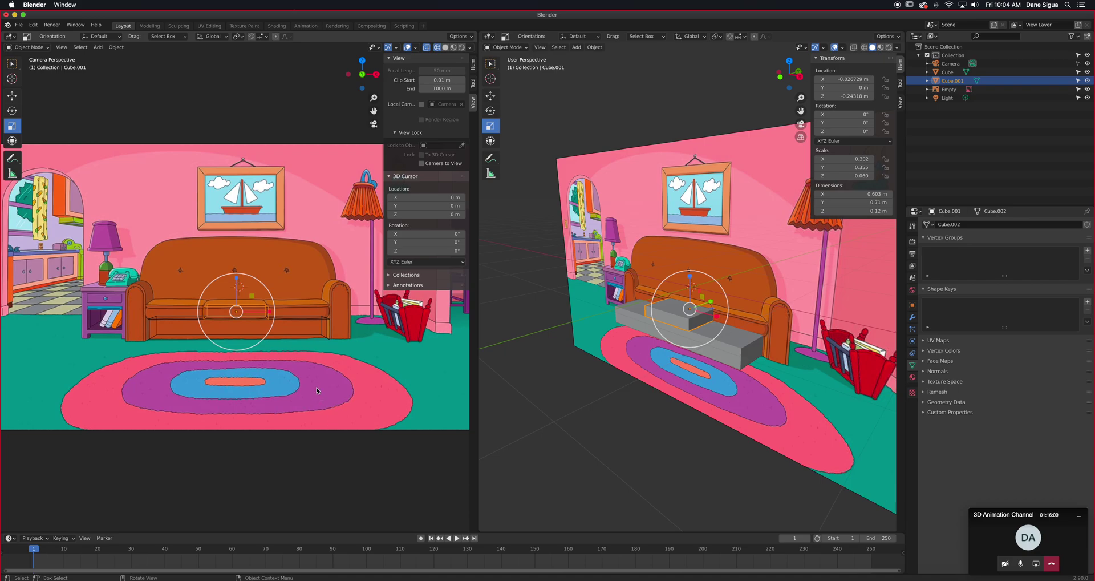
pyautogui.click(423, 164)
pyautogui.moveTo(230, 238); pyautogui.dragTo(275, 255, button='middle')
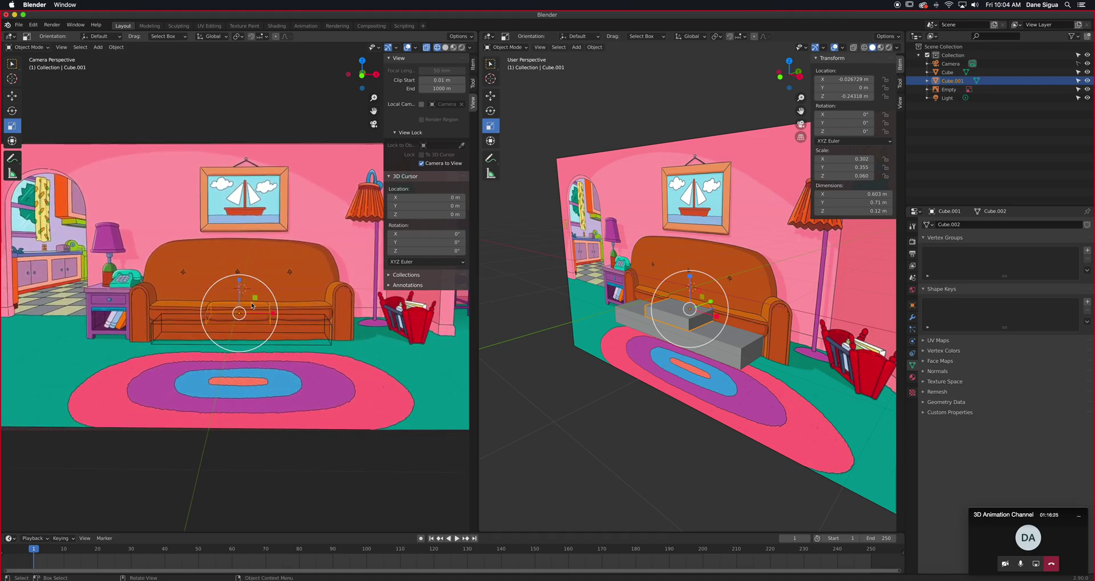
# - Select only the base and cushion blocks and raise both along Z, bringing the base to about -0.354 m
pyautogui.keyDown('shift'); pyautogui.click(328, 348); pyautogui.keyUp('shift')
pyautogui.click(11, 96)
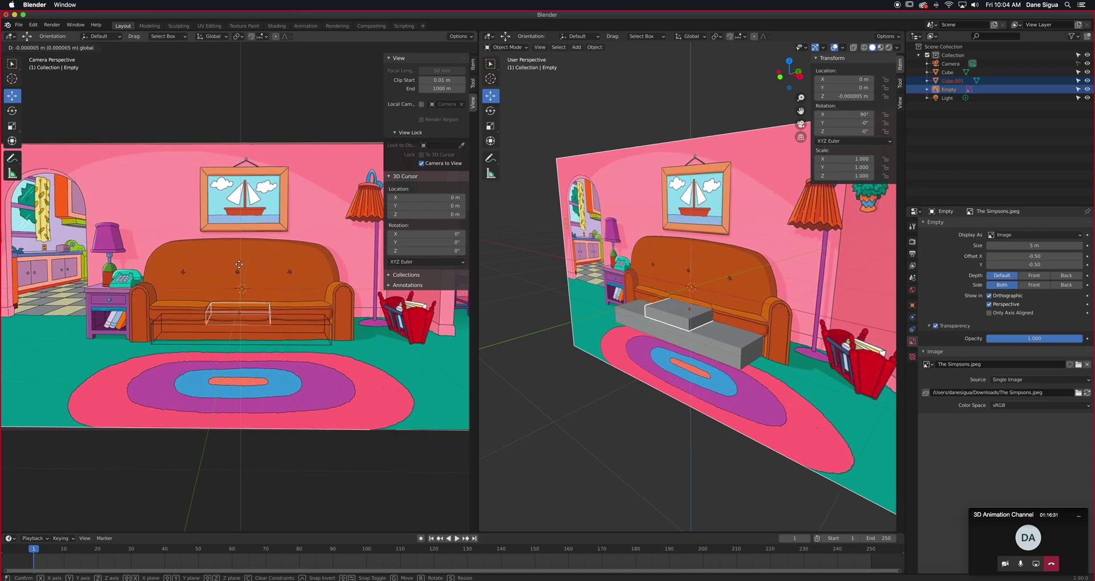
pyautogui.keyDown('shift'); pyautogui.click(321, 320); pyautogui.keyUp('shift')
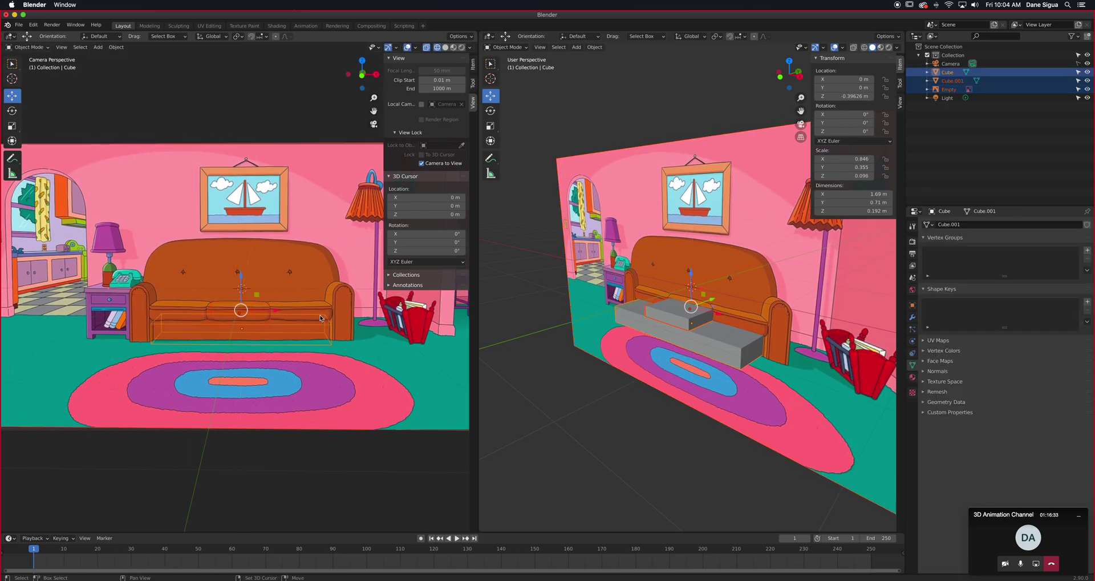
pyautogui.click(269, 302)
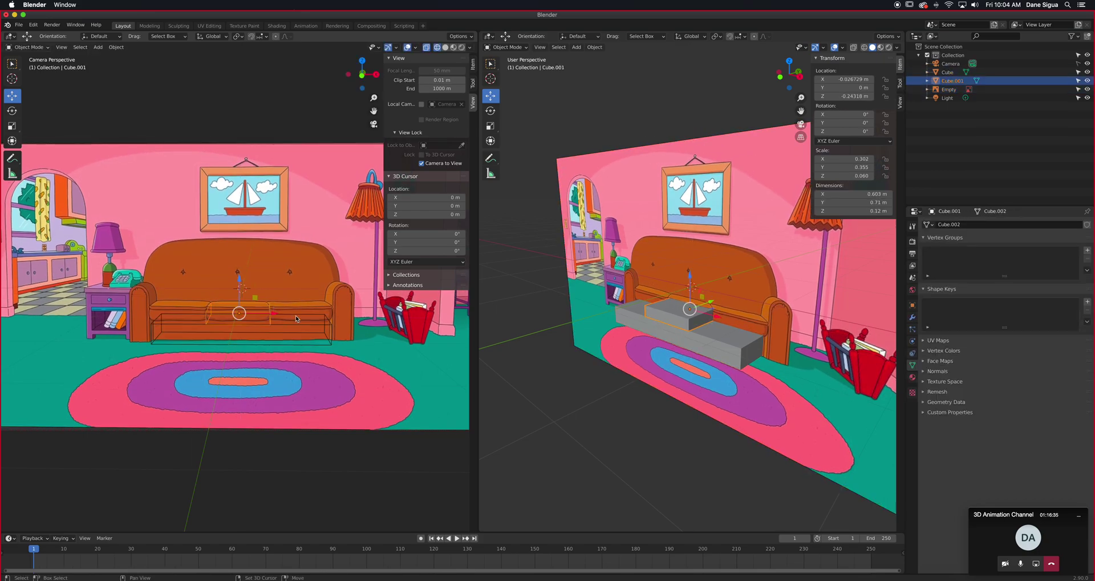
pyautogui.keyDown('shift'); pyautogui.click(948, 82); pyautogui.keyUp('shift')
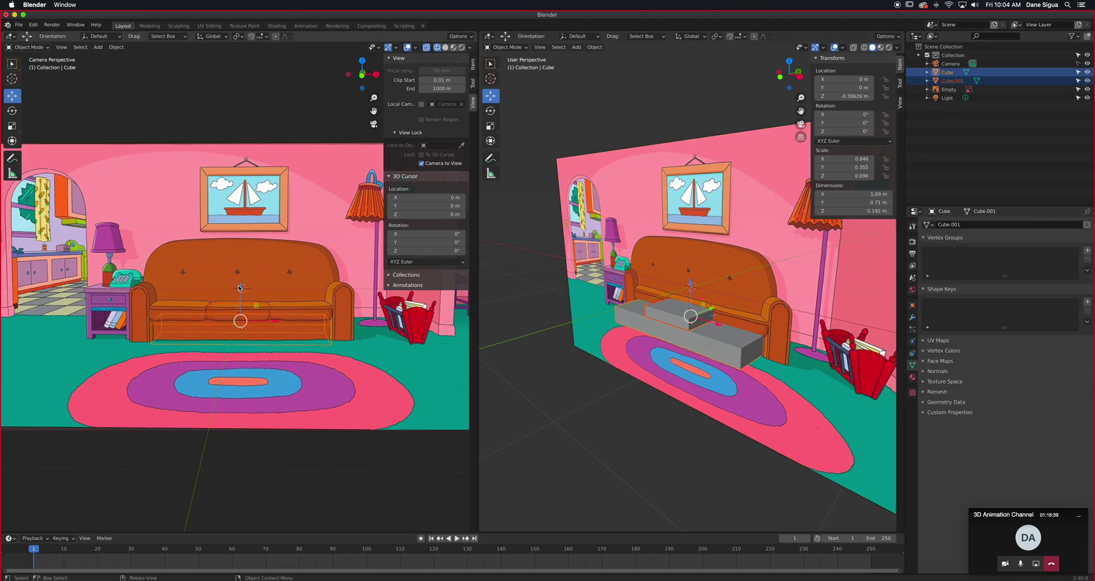
pyautogui.moveTo(234, 286); pyautogui.dragTo(238, 283)
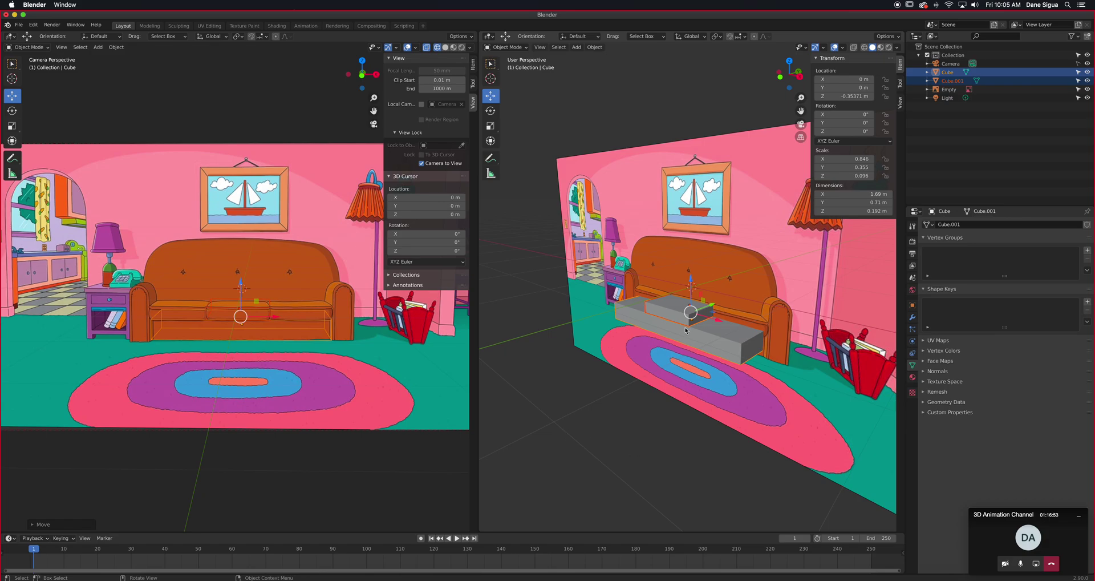
# - Duplicate the middle cushion block and move the copy along X to about 0.585 m as the right cushion
pyautogui.click(269, 303)
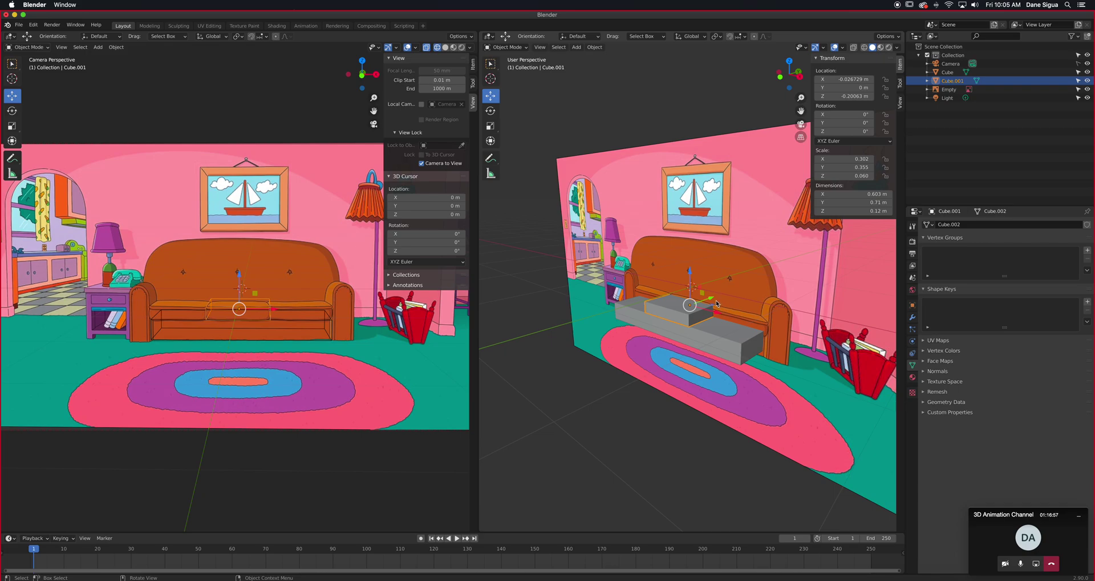
pyautogui.moveTo(713, 314); pyautogui.dragTo(715, 318, button='middle')
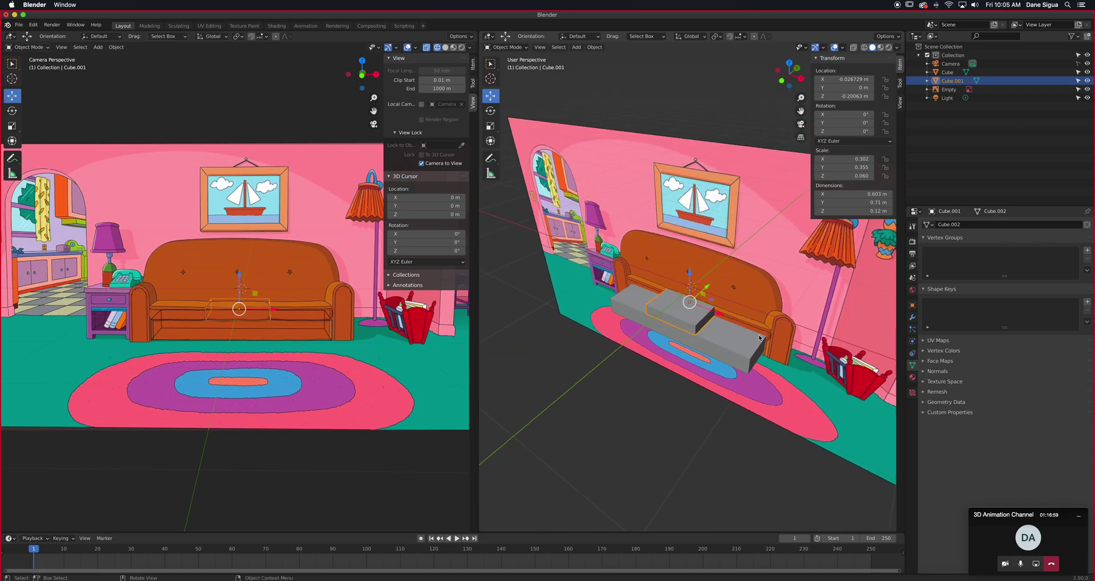
pyautogui.hotkey('shift', 'd')
pyautogui.rightClick(742, 323)
pyautogui.press('g')
pyautogui.press('x')
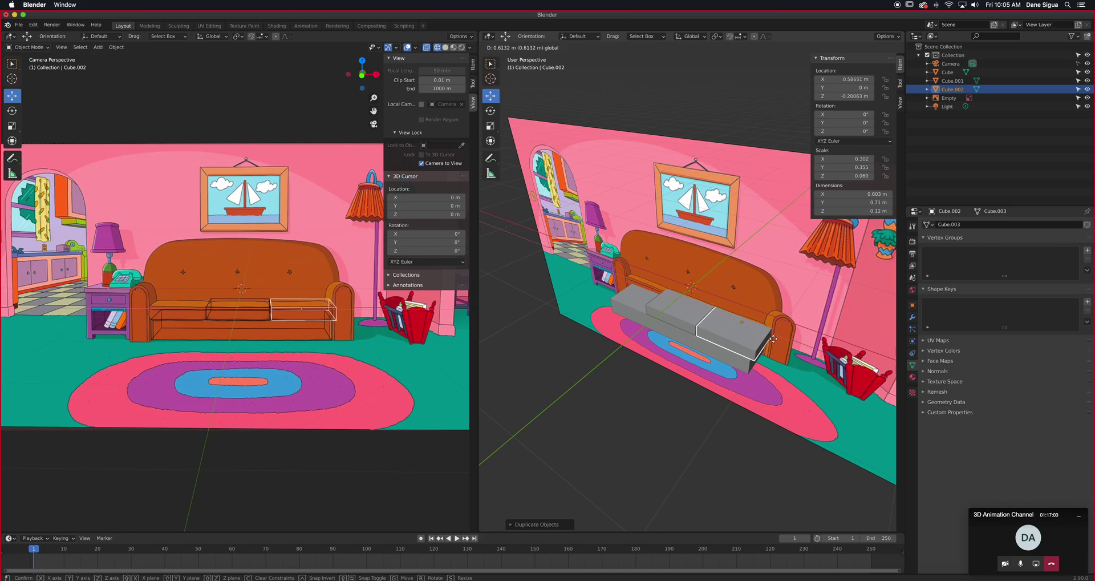
pyautogui.click(771, 338)
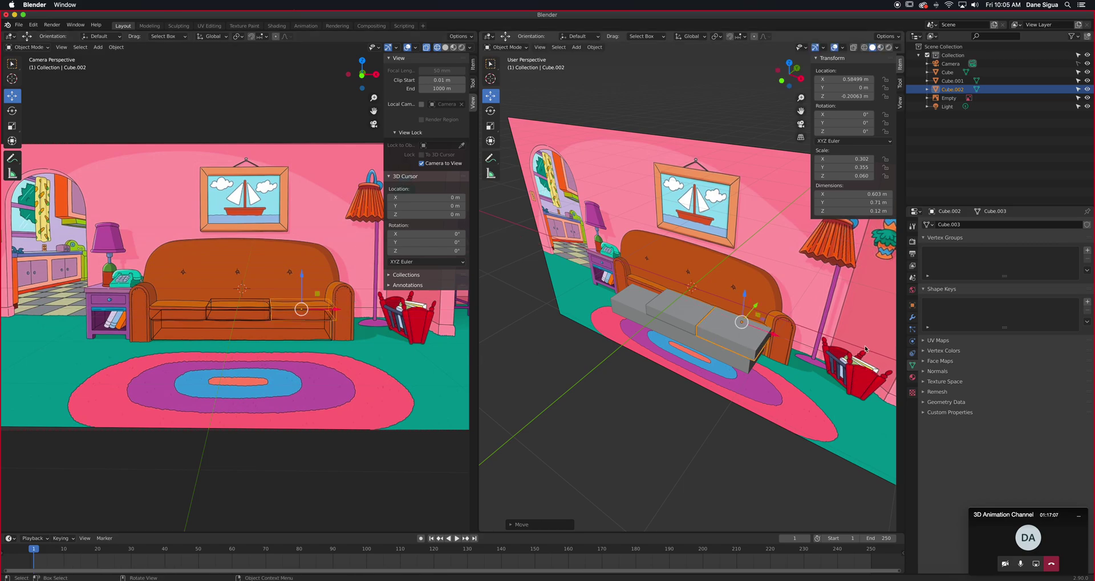
# - Duplicate the right cushion block and move the copy along X to about -0.642 m as the left cushion
pyautogui.hotkey('shift', 'd')
pyautogui.press('Escape')
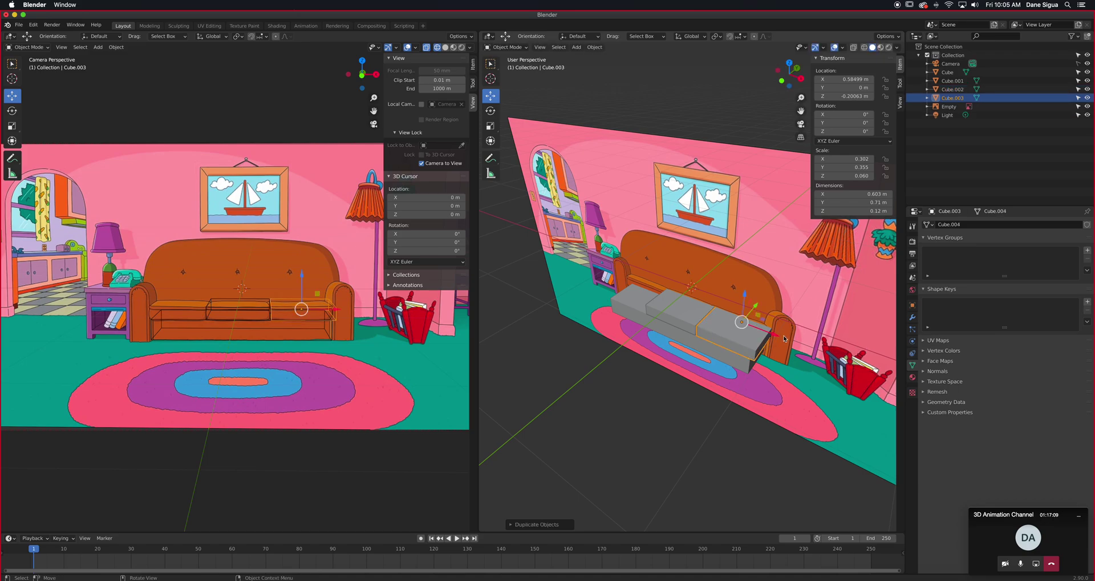
pyautogui.moveTo(780, 339); pyautogui.dragTo(674, 298)
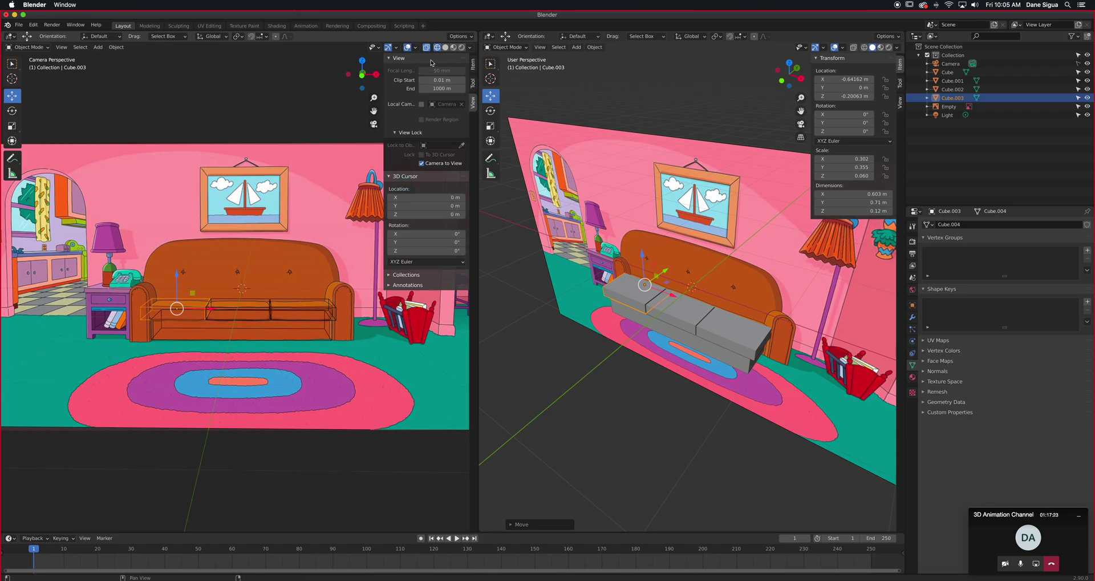
# - Switch the camera viewport to solid shading and view the couch blocks from the front in the perspective viewport
pyautogui.click(445, 47)
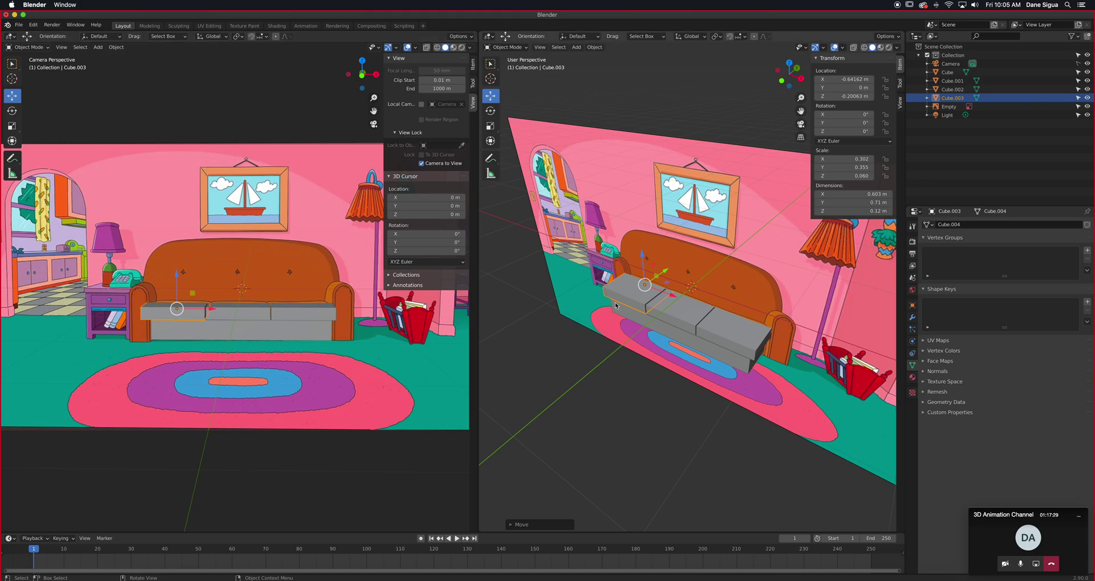
pyautogui.moveTo(625, 297); pyautogui.dragTo(691, 341, button='middle')
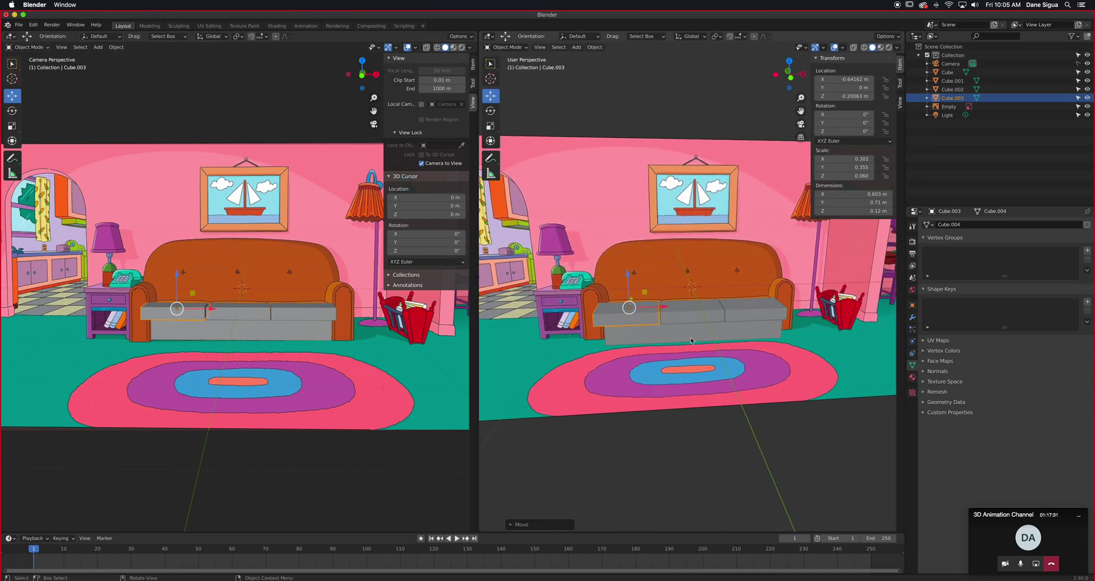
# - Duplicate the left cushion block and rotate the copy 90° about Y to stand it upright
pyautogui.hotkey('shift', 'd')
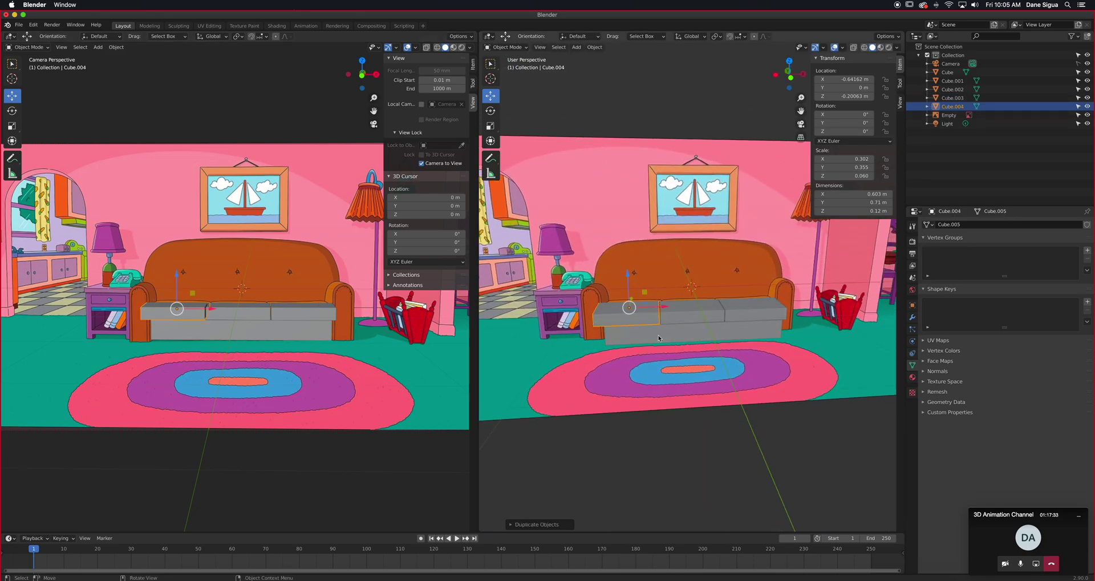
pyautogui.press('r')
pyautogui.press('y')
pyautogui.press('9')
pyautogui.press('0')
pyautogui.press('Return')
# - Move the upright block along X to about -0.976 m as the left armrest and thicken it to about 0.19 m
pyautogui.press('g')
pyautogui.press('x')
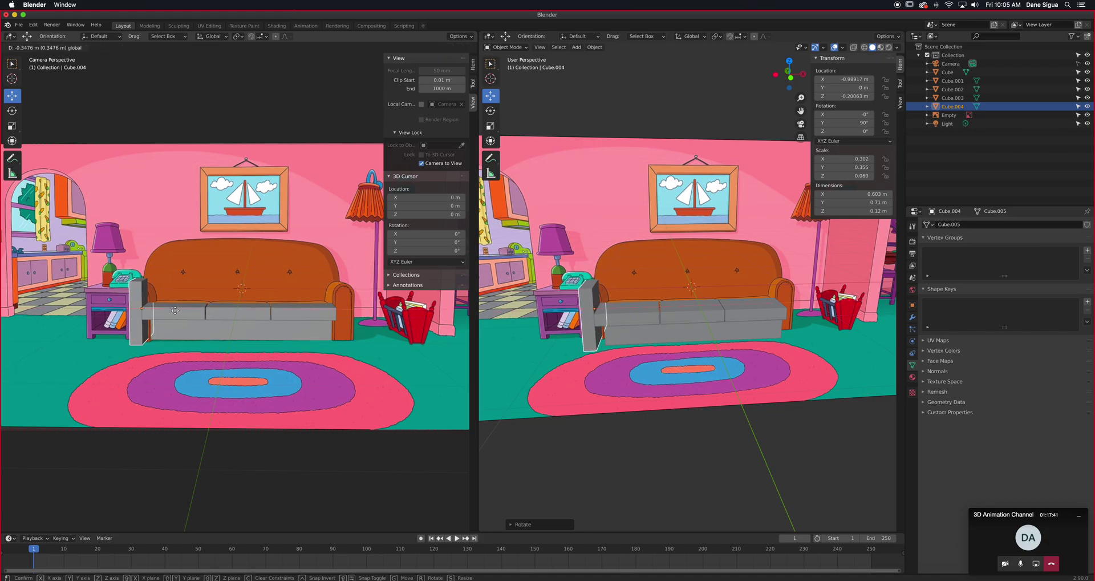
pyautogui.click(178, 311)
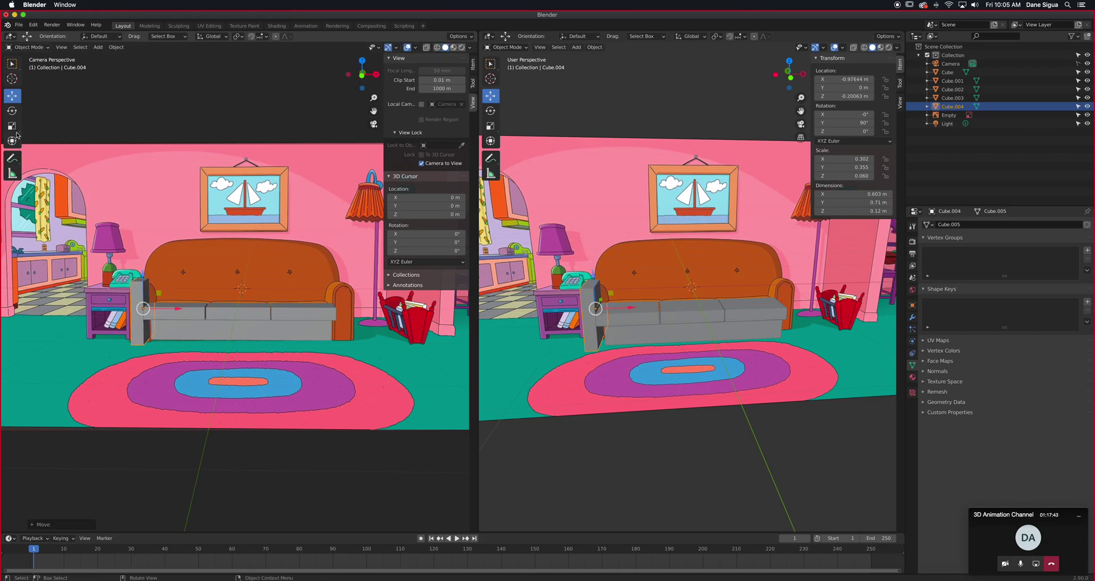
pyautogui.click(12, 126)
pyautogui.moveTo(178, 308); pyautogui.dragTo(198, 304)
# - Duplicate the left armrest and move the copy along X to about 0.978 m as the right armrest
pyautogui.hotkey('shift', 'd')
pyautogui.rightClick(172, 301)
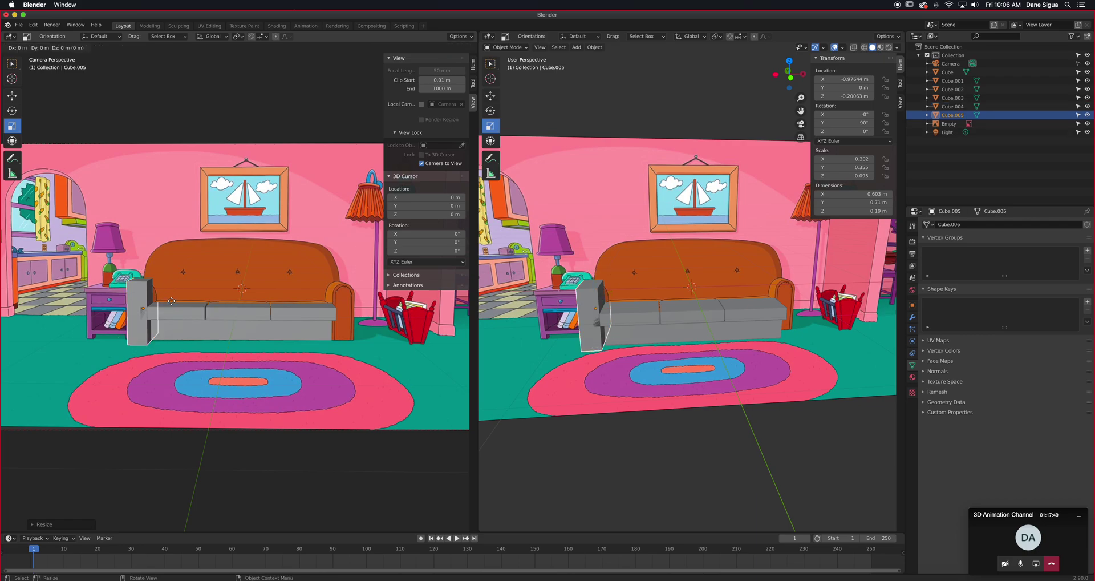
pyautogui.click(12, 97)
pyautogui.moveTo(176, 311); pyautogui.dragTo(394, 342)
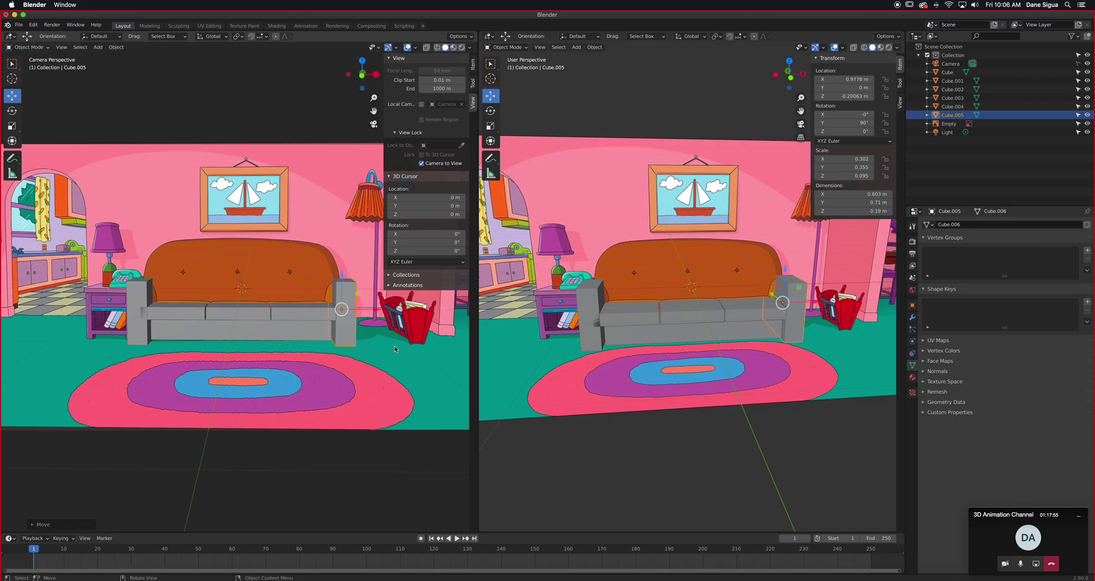
# - Move the reference image back along Y to about 0.172 m and set its opacity to about 0.634
pyautogui.click(627, 336)
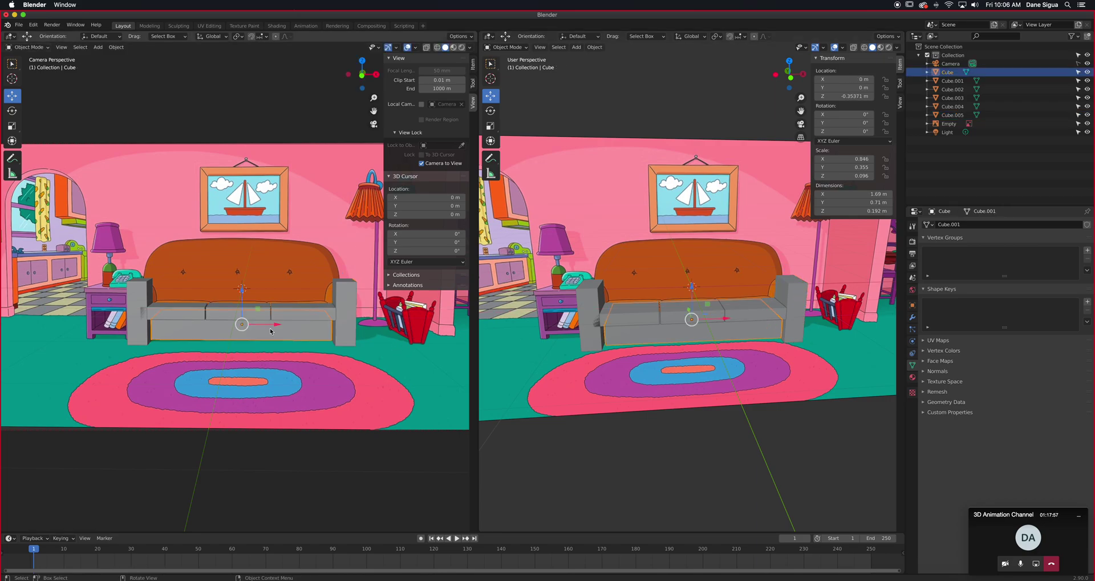
pyautogui.moveTo(719, 315); pyautogui.dragTo(630, 351, button='middle')
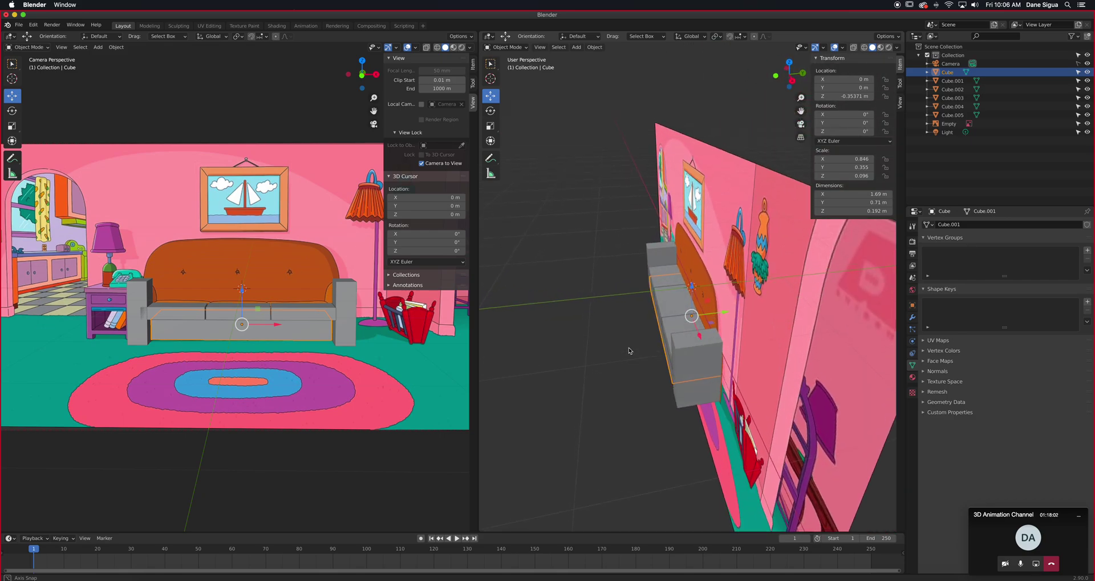
pyautogui.click(706, 149)
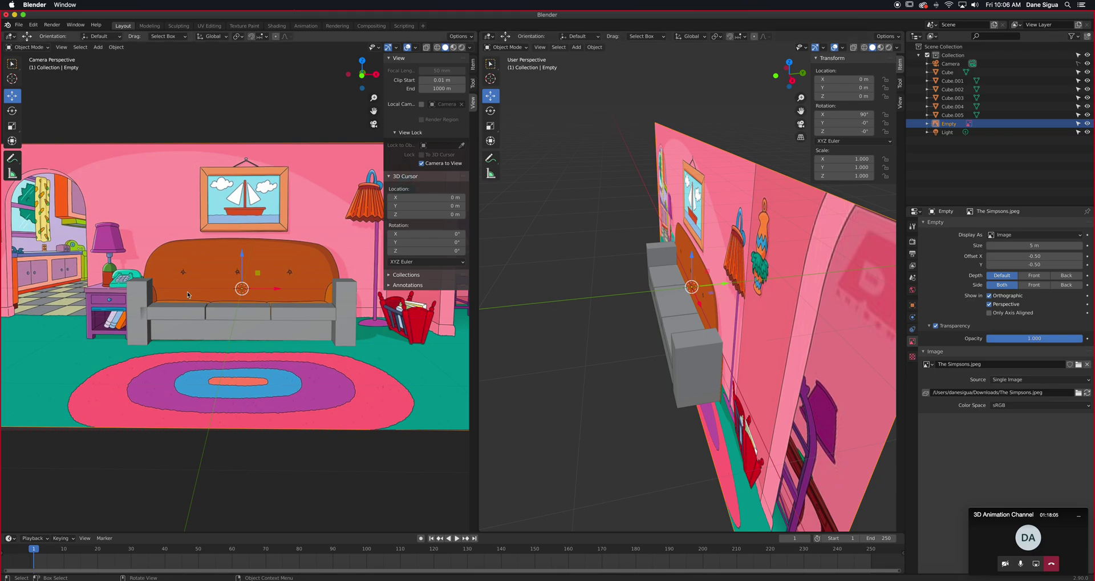
pyautogui.moveTo(726, 286); pyautogui.dragTo(763, 290)
pyautogui.rightClick(762, 291)
pyautogui.moveTo(724, 286); pyautogui.dragTo(740, 282)
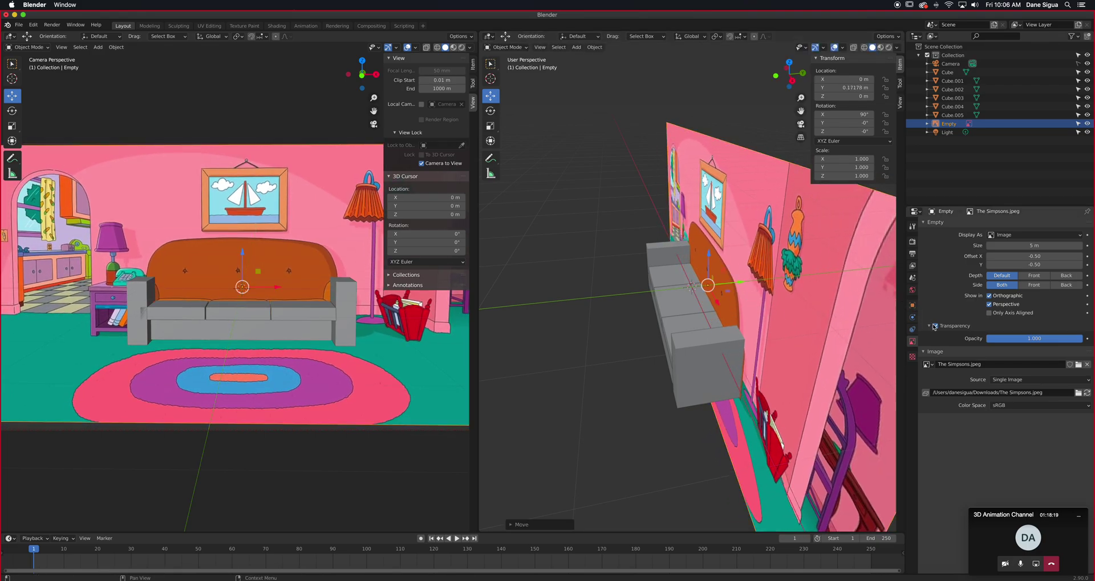
pyautogui.moveTo(1034, 338); pyautogui.dragTo(1000, 339)
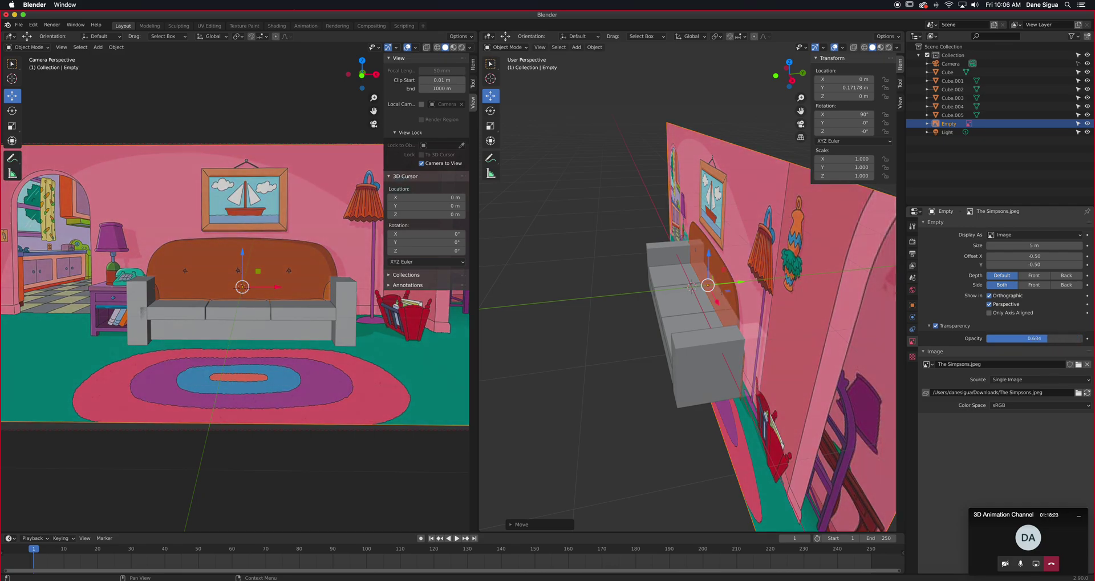
# - Duplicate the couch's base block and move the copy along Y to about 0.507 m, behind the cushions
pyautogui.click(664, 353)
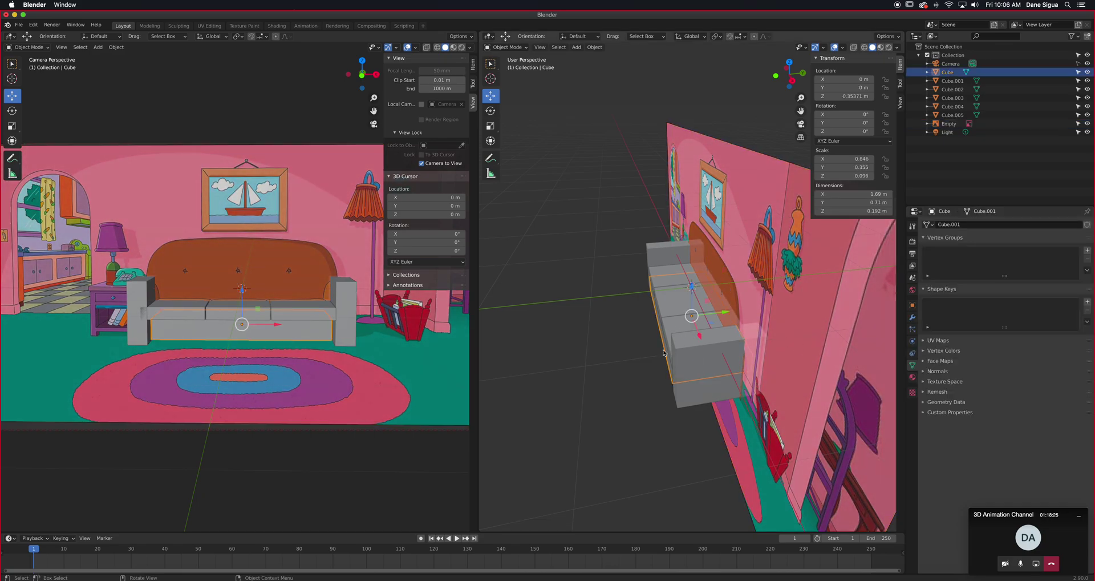
pyautogui.hotkey('shift', 'd')
pyautogui.rightClick(248, 316)
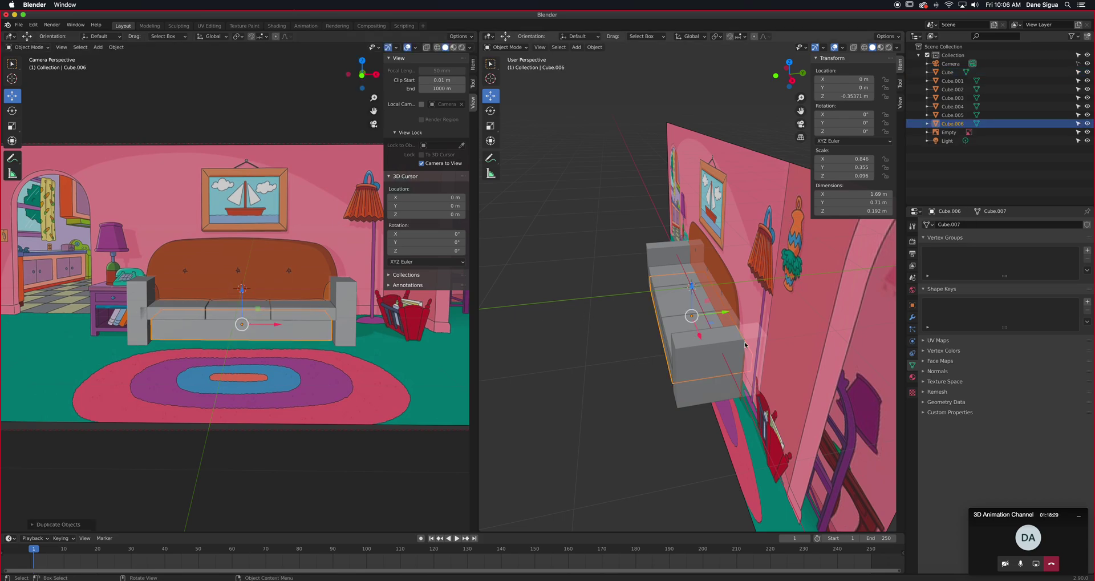
pyautogui.moveTo(722, 314); pyautogui.dragTo(739, 322)
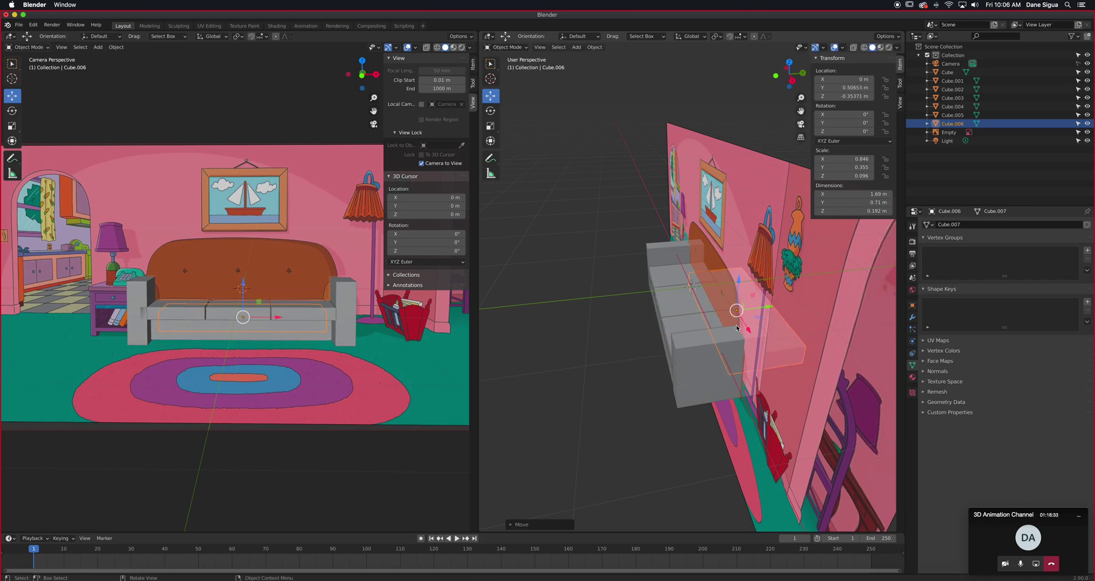
# - Rotate the copied base block 90° about X and raise it along Z to about -0.181 m as the backrest
pyautogui.write('rx90')
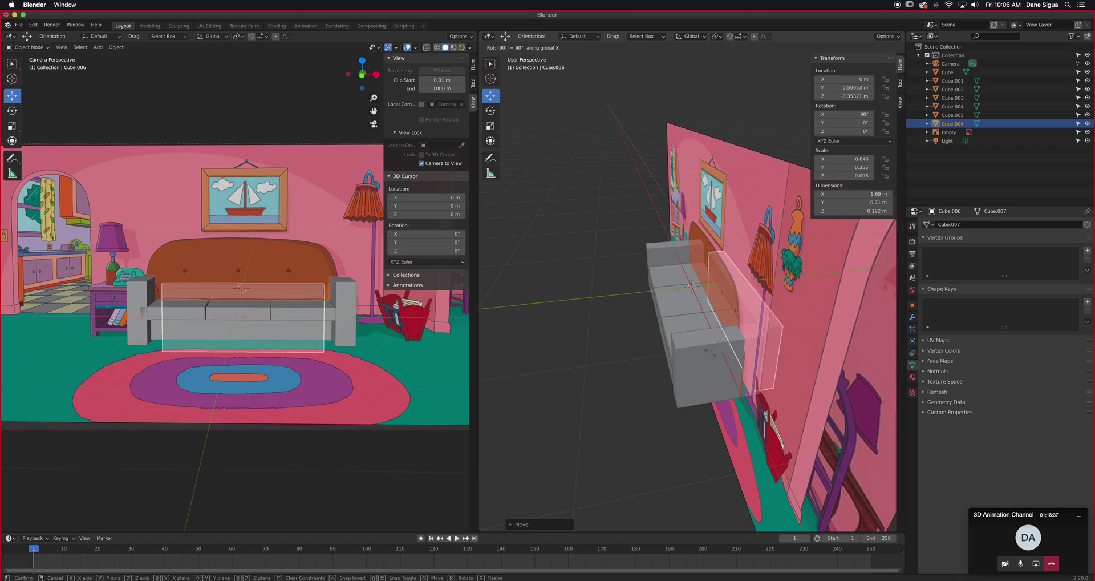
pyautogui.press('Return')
pyautogui.moveTo(244, 286); pyautogui.dragTo(244, 270)
# - Move the backrest along Y to about 0.454 m against the seat and widen it along X to about 2.14 m
pyautogui.moveTo(656, 319); pyautogui.dragTo(715, 308, button='middle')
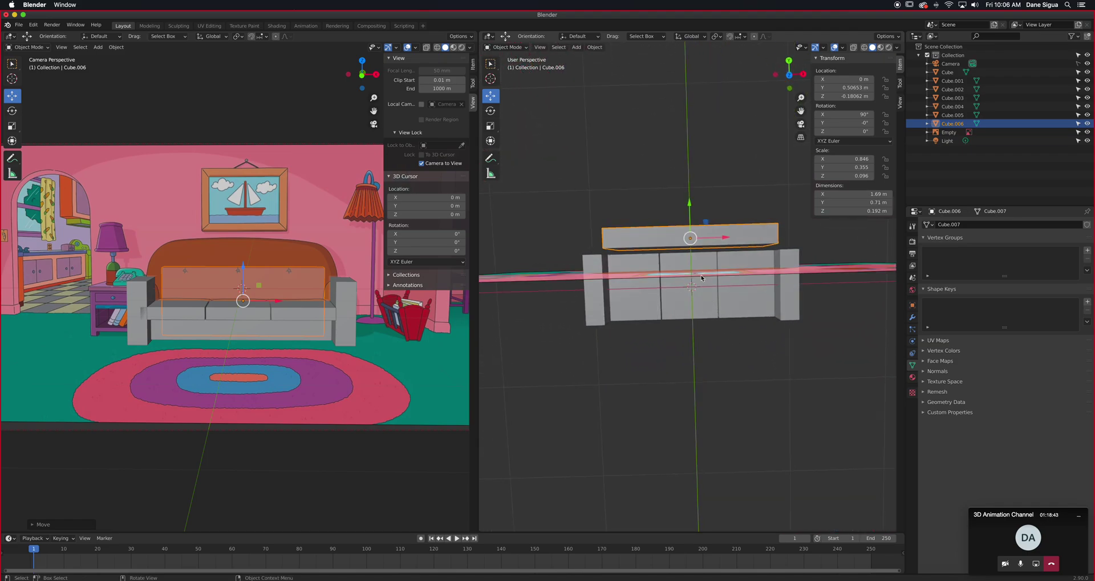
pyautogui.press('KP_7')
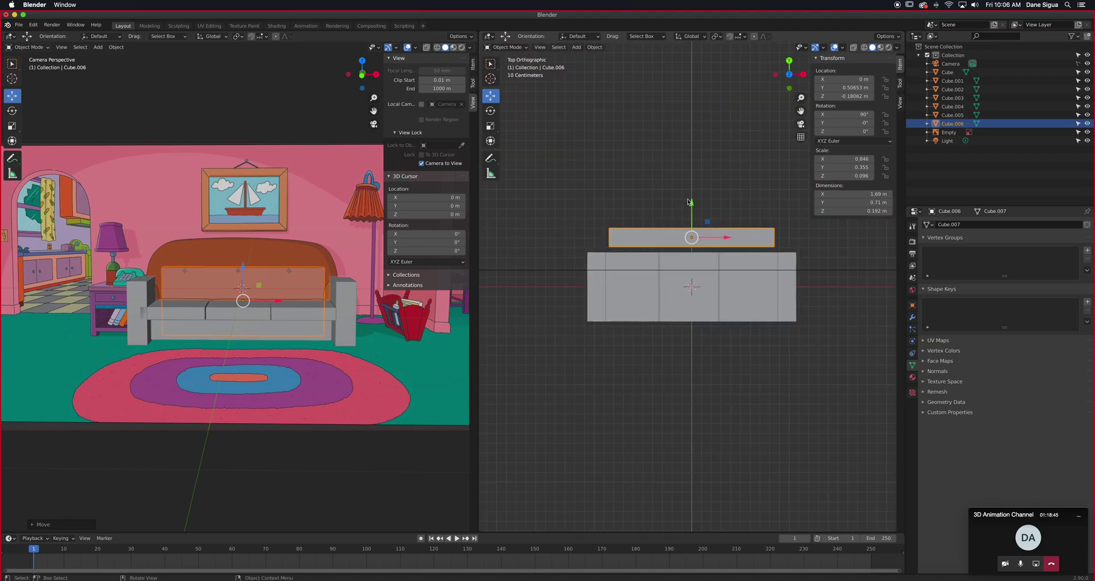
pyautogui.moveTo(691, 202); pyautogui.dragTo(692, 207)
pyautogui.click(490, 125)
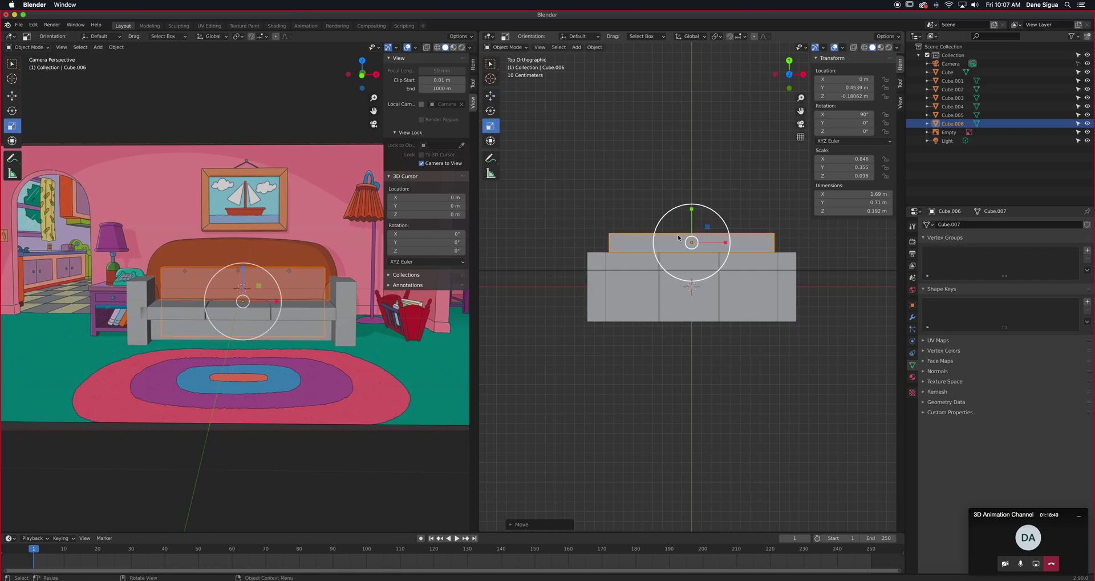
pyautogui.moveTo(724, 243); pyautogui.dragTo(737, 243)
# - Hide the reference image so only the couch blocks are displayed
pyautogui.moveTo(717, 362); pyautogui.dragTo(662, 330, button='middle')
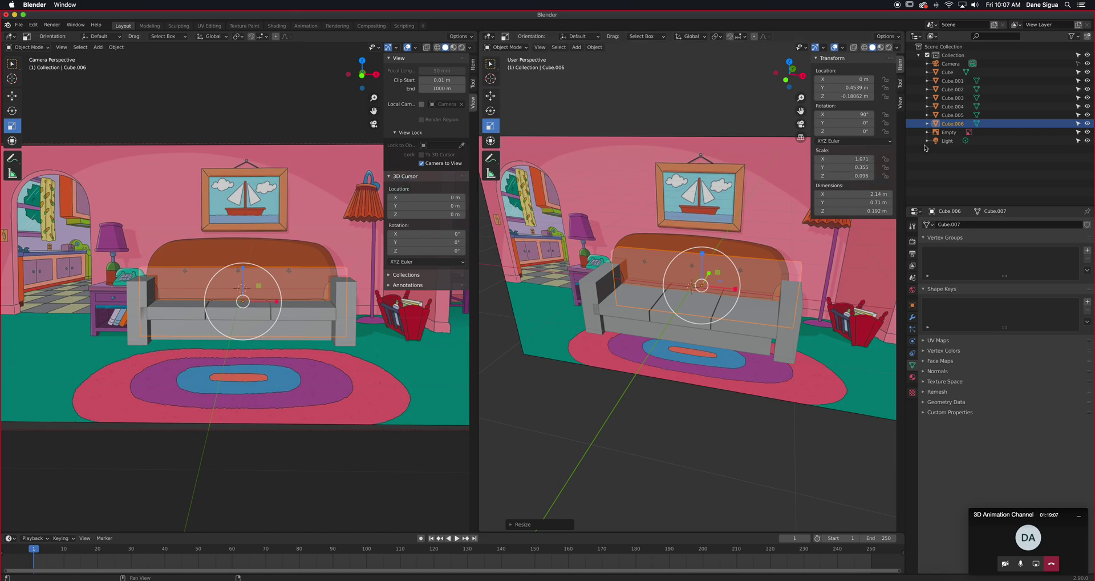
pyautogui.click(957, 134)
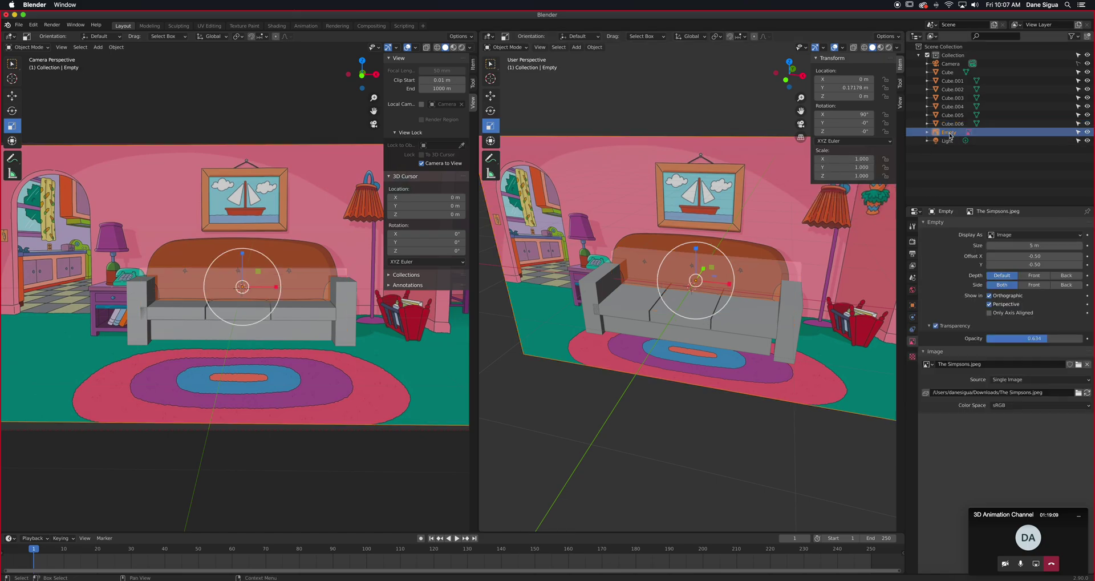
pyautogui.click(1087, 132)
# - Add a plane for the floor and scale it uniformly to about 9.75 m
pyautogui.moveTo(716, 328); pyautogui.dragTo(707, 354, button='middle')
pyautogui.hotkey('shift', 'a')
pyautogui.moveTo(706, 354)
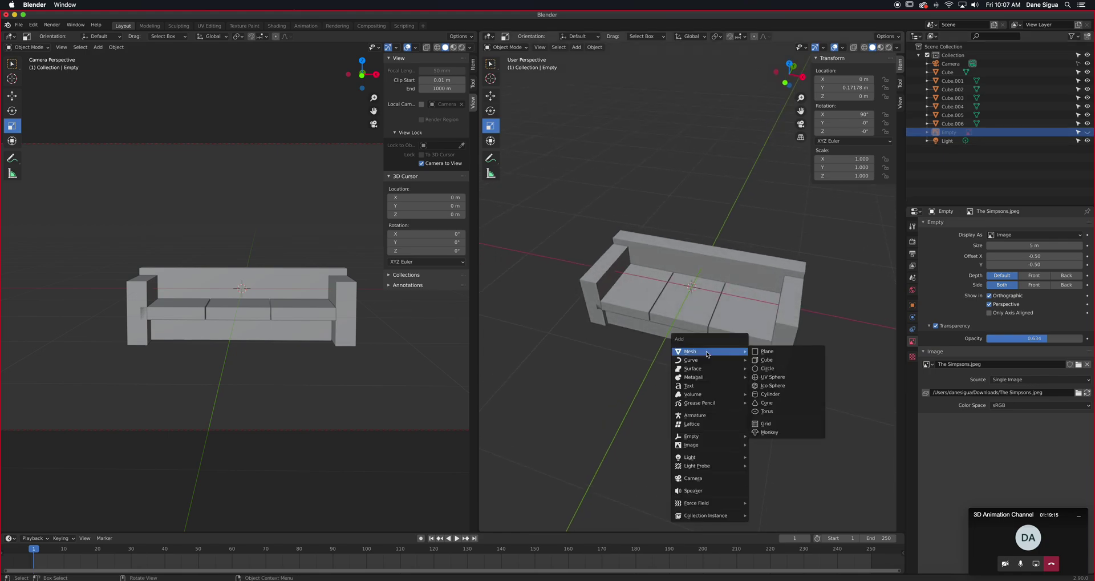
pyautogui.click(767, 352)
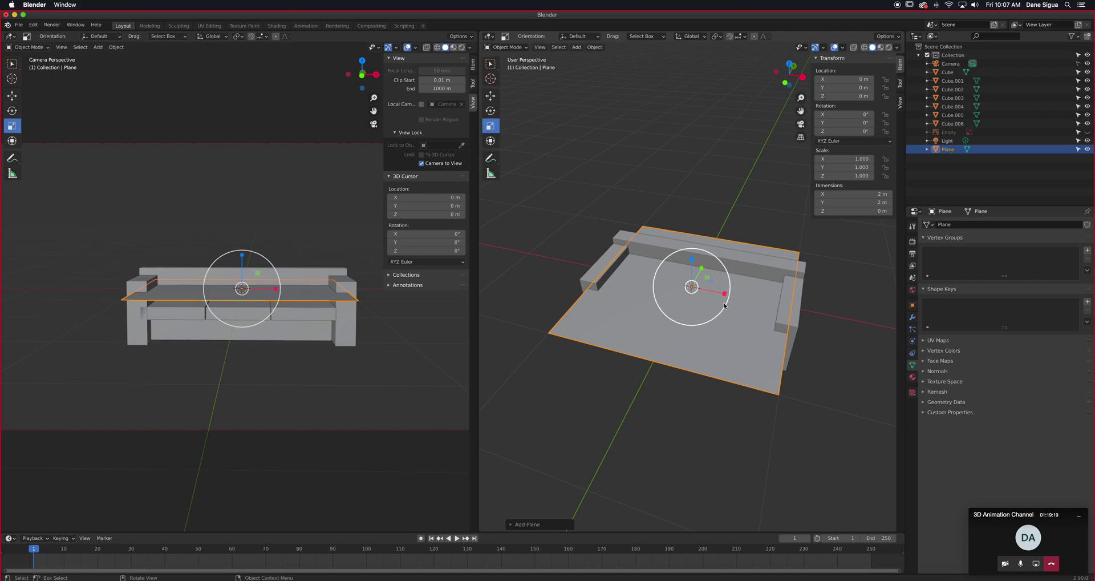
pyautogui.moveTo(712, 303); pyautogui.dragTo(806, 332)
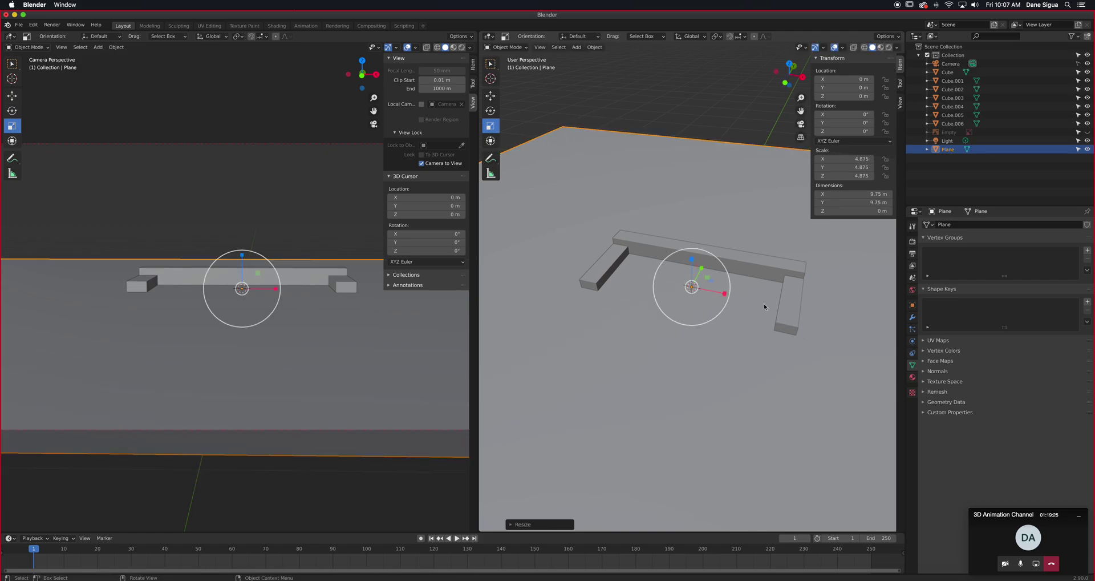
# - Move the floor plane to about 0.181 m in Y and -0.504 m in Z, and unhide the reference image
pyautogui.click(491, 96)
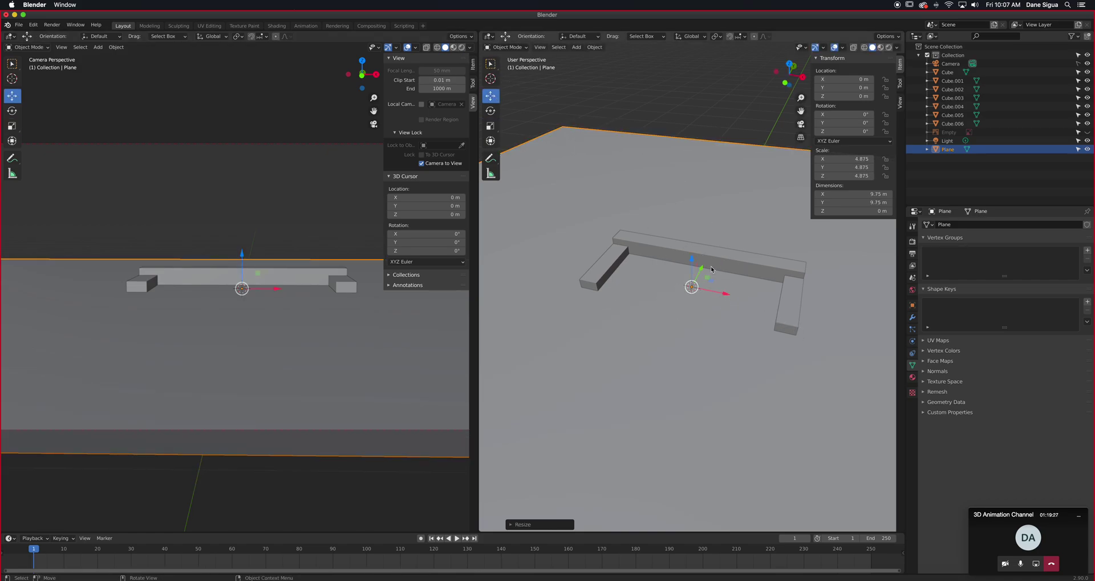
pyautogui.moveTo(703, 269); pyautogui.dragTo(709, 260)
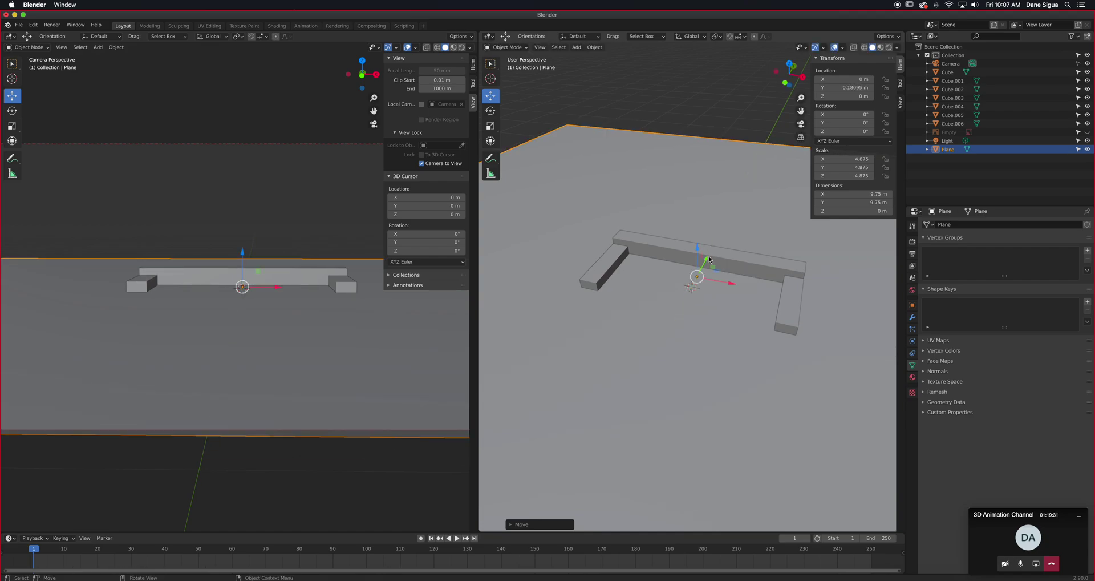
pyautogui.moveTo(698, 249); pyautogui.dragTo(704, 281)
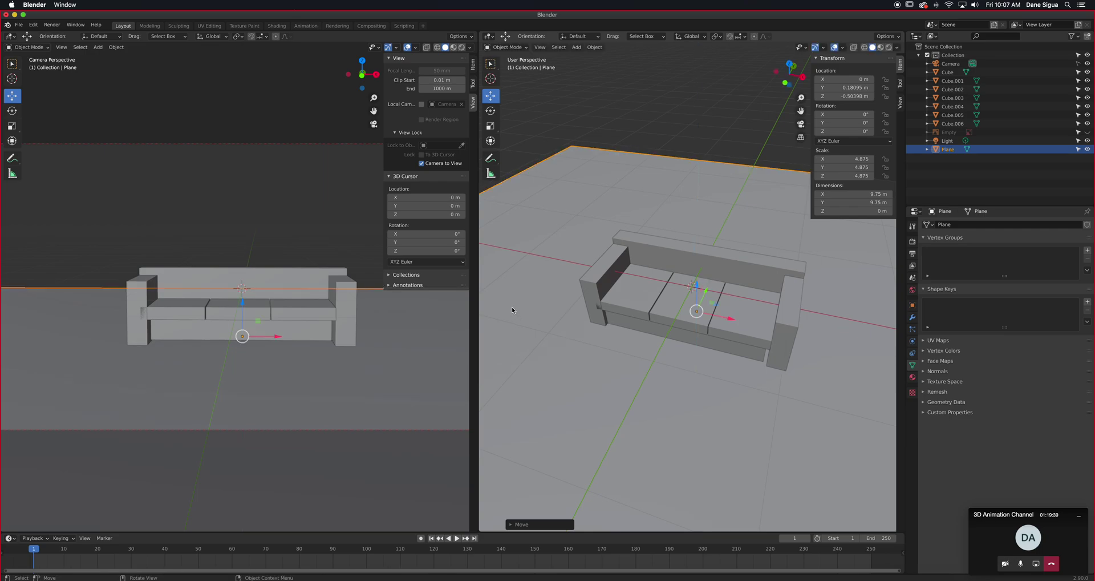
pyautogui.click(1087, 132)
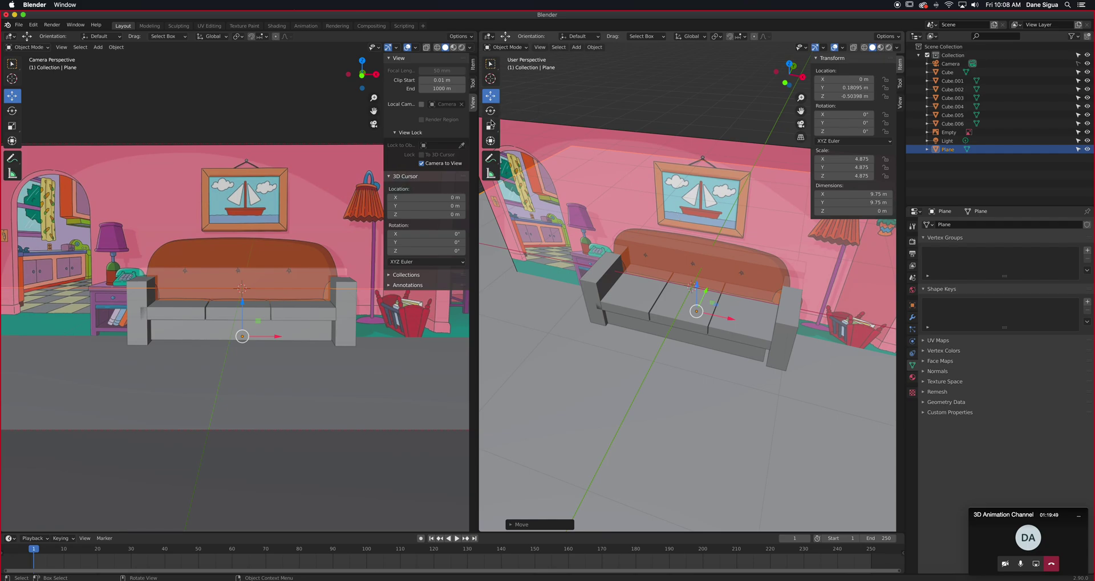
# - Stretch the floor plane along Y to about 24.6 m and move it along Y to about 9.29 m
pyautogui.click(490, 125)
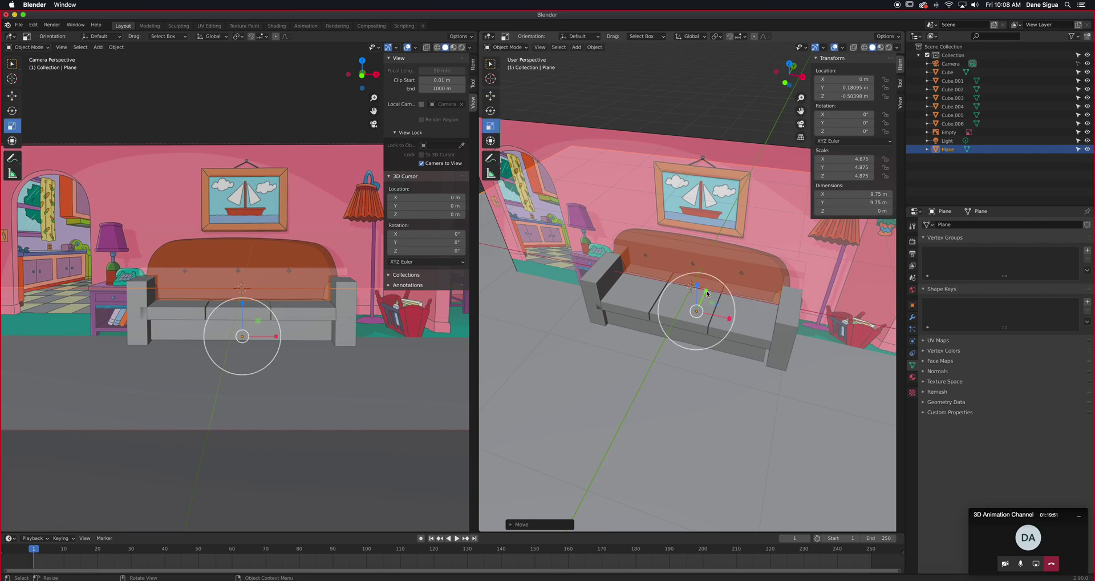
pyautogui.moveTo(707, 292); pyautogui.dragTo(734, 259)
pyautogui.hotkey('shift', 'space')
pyautogui.press('g')
pyautogui.moveTo(707, 292); pyautogui.dragTo(799, 98)
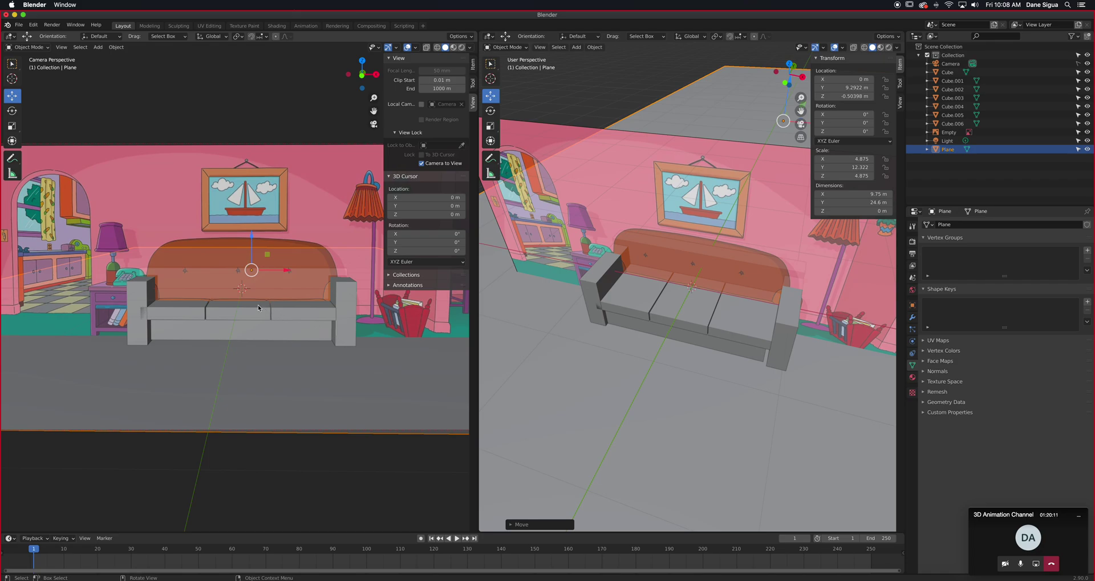
# - Reframe the camera slightly to face the couch more squarely and turn off Camera to View
pyautogui.moveTo(254, 302); pyautogui.dragTo(255, 299, button='middle')
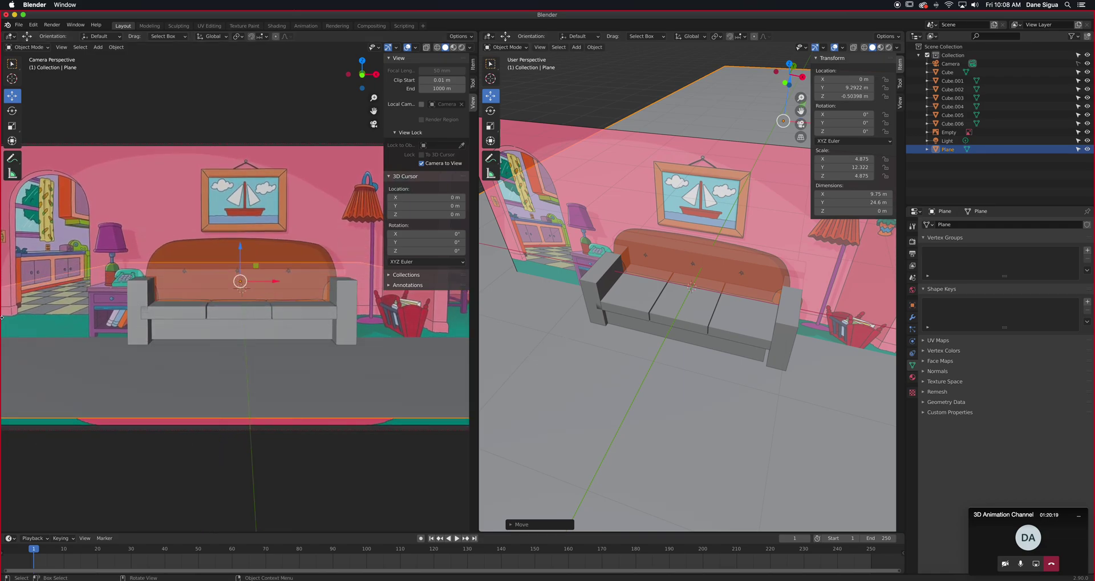
pyautogui.keyDown('shift'); pyautogui.moveTo(303, 338); pyautogui.dragTo(303, 355, button='middle'); pyautogui.keyUp('shift')
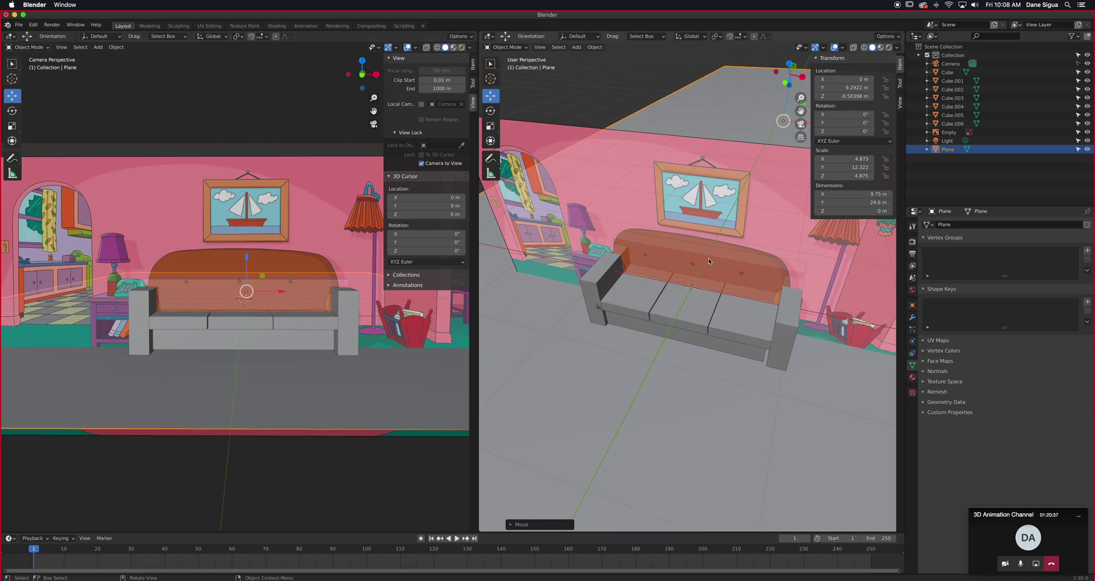
pyautogui.moveTo(701, 350); pyautogui.dragTo(695, 344, button='middle')
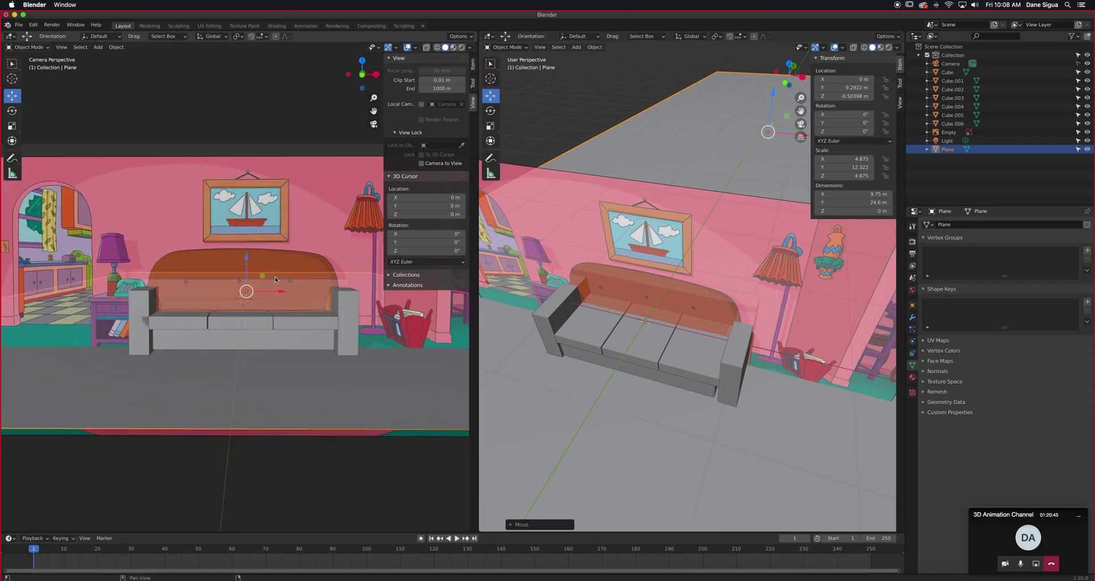
pyautogui.scroll(-2, 123, 340)
pyautogui.scroll(1, 127, 345)
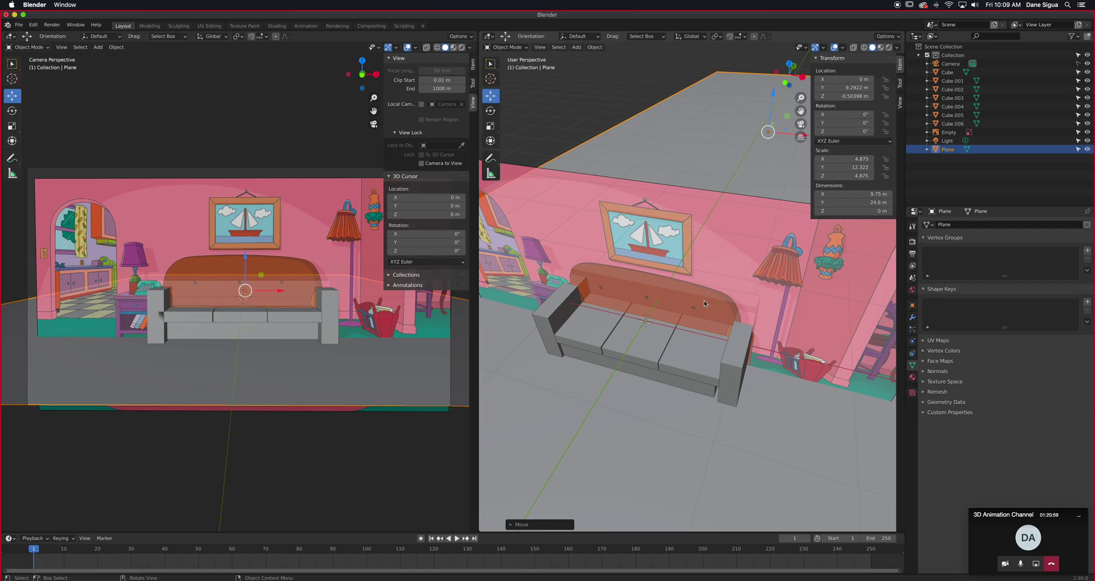
pyautogui.scroll(-1, 700, 306)
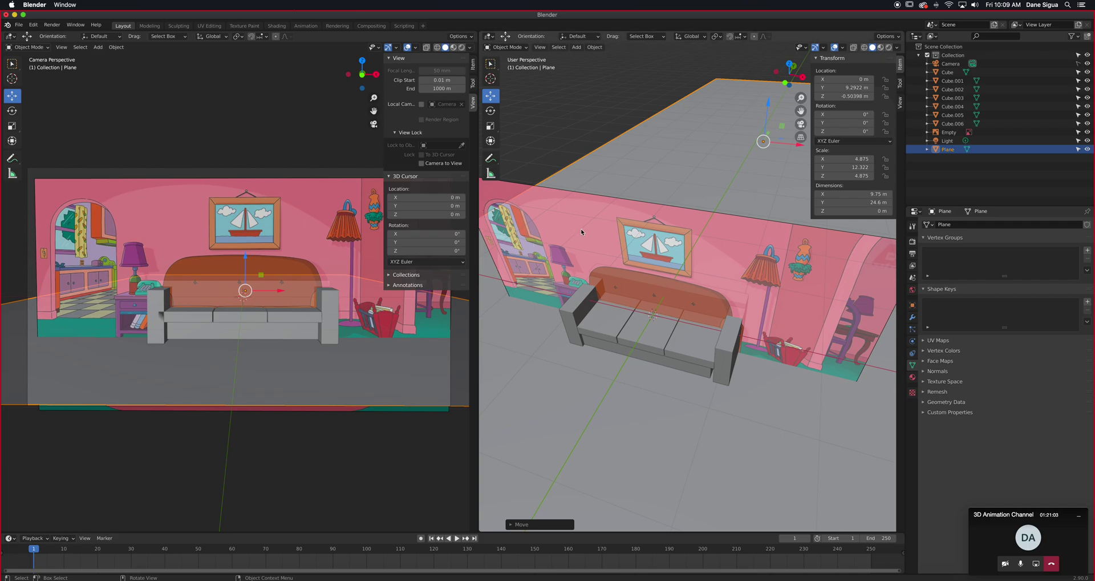
pyautogui.scroll(-2, 667, 293)
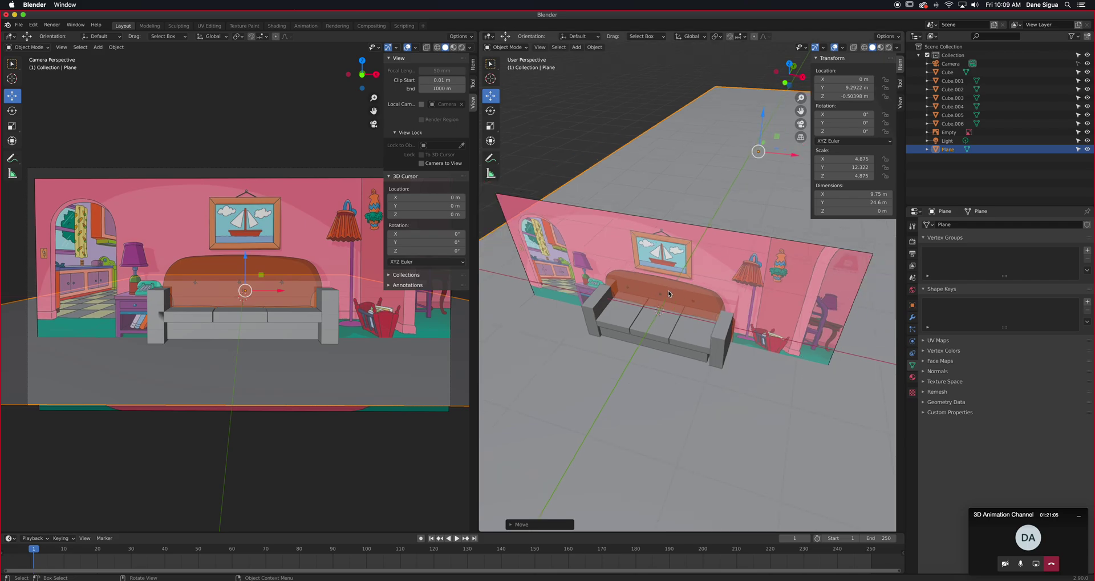
pyautogui.scroll(1, 669, 292)
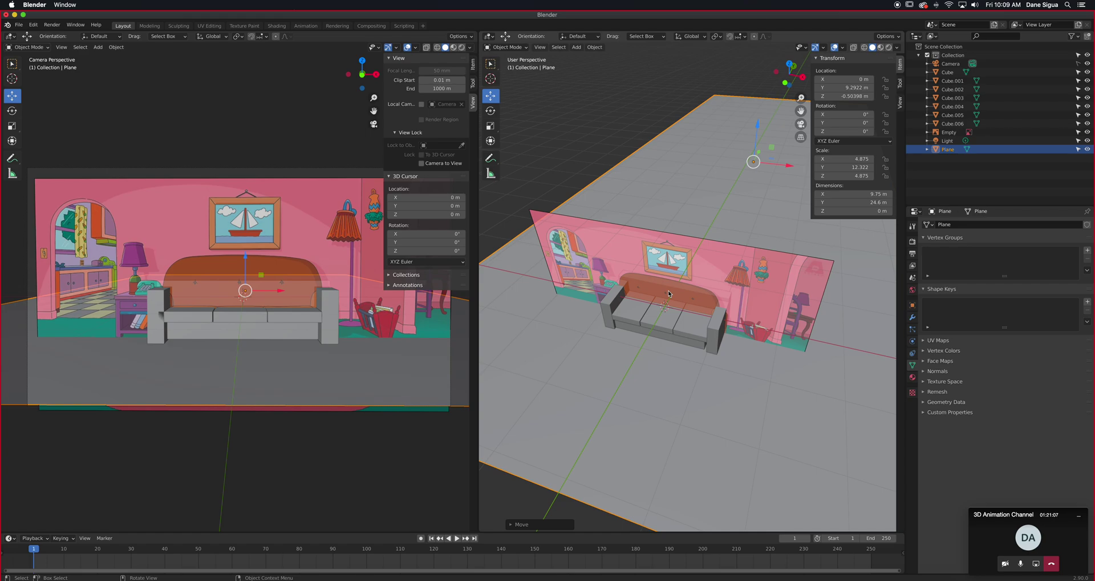
# - Add a new plane for the back wall and stand it upright by setting its X rotation to 90°
pyautogui.hotkey('shift', 'a')
pyautogui.moveTo(671, 292)
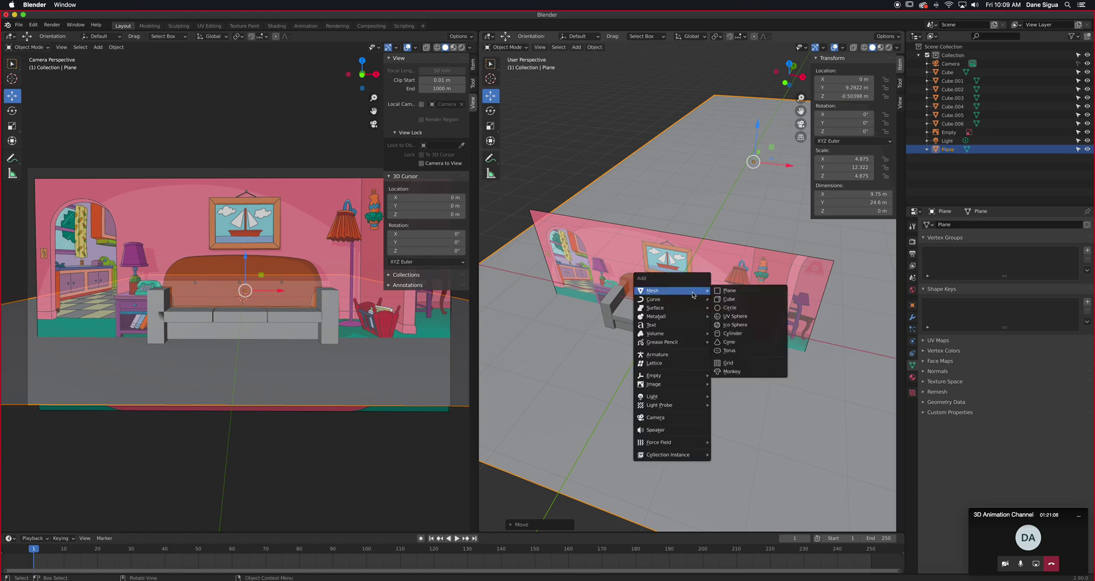
pyautogui.click(736, 291)
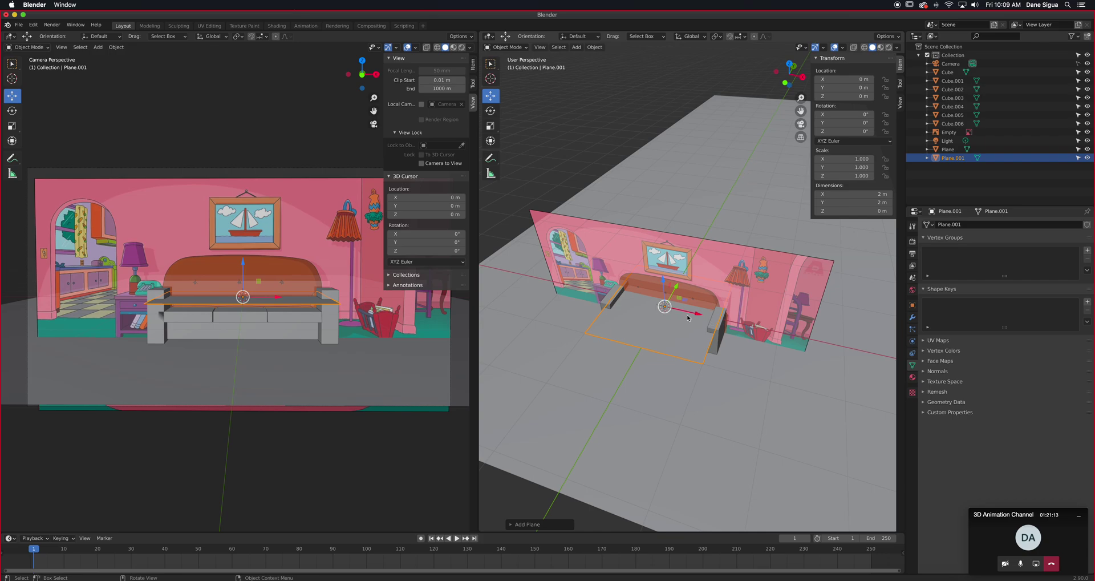
pyautogui.click(836, 113)
pyautogui.press('Return')
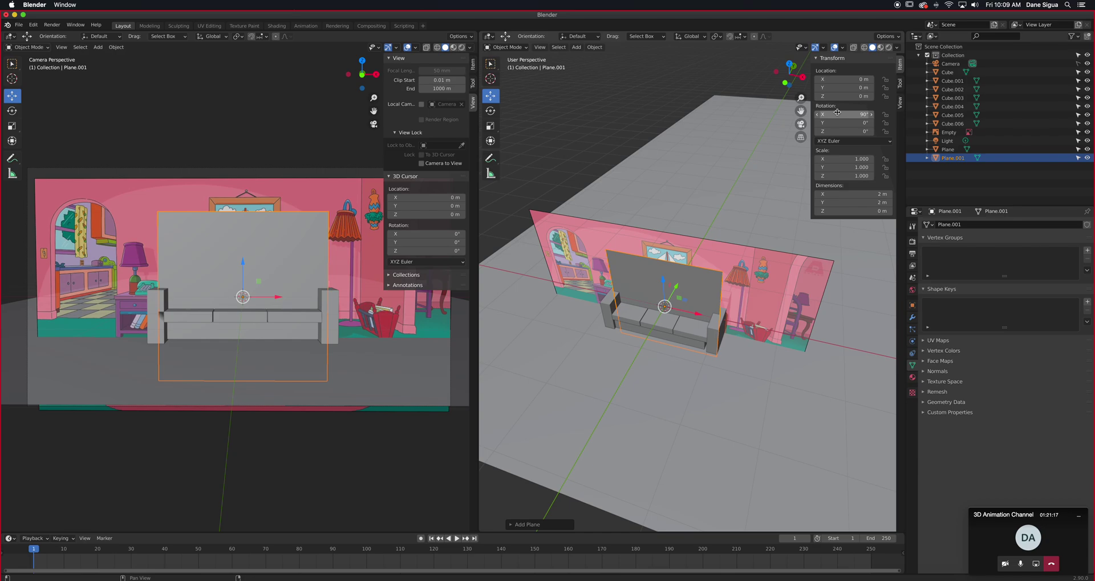
# - Move the upright wall plane behind the couch, to about 0.67 m in Y
pyautogui.moveTo(684, 275); pyautogui.dragTo(748, 294, button='middle')
pyautogui.moveTo(703, 271); pyautogui.dragTo(738, 309)
pyautogui.moveTo(738, 310); pyautogui.dragTo(754, 292, button='middle')
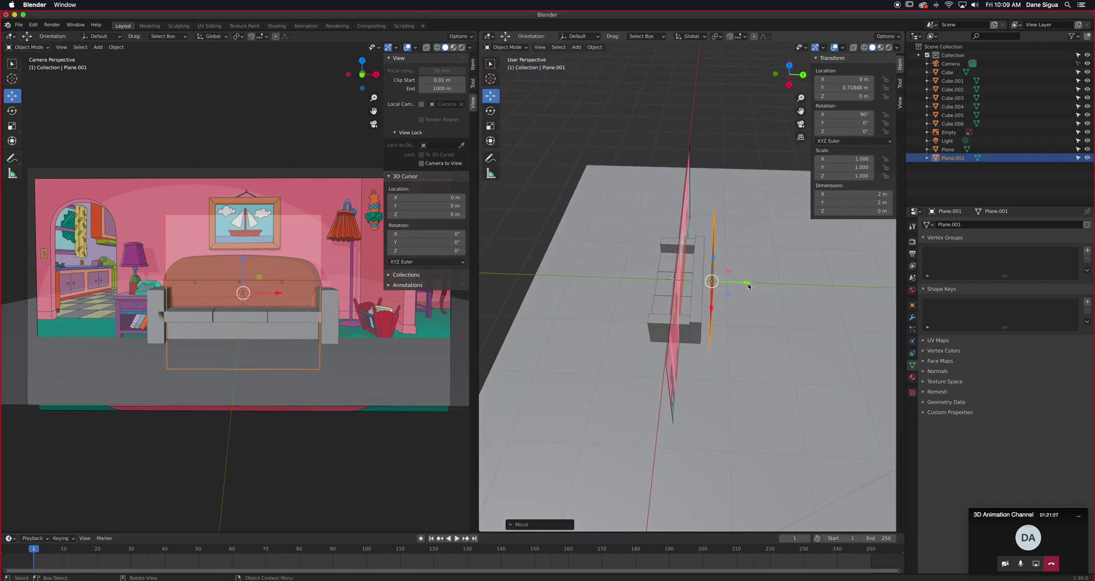
pyautogui.moveTo(749, 286); pyautogui.dragTo(744, 286)
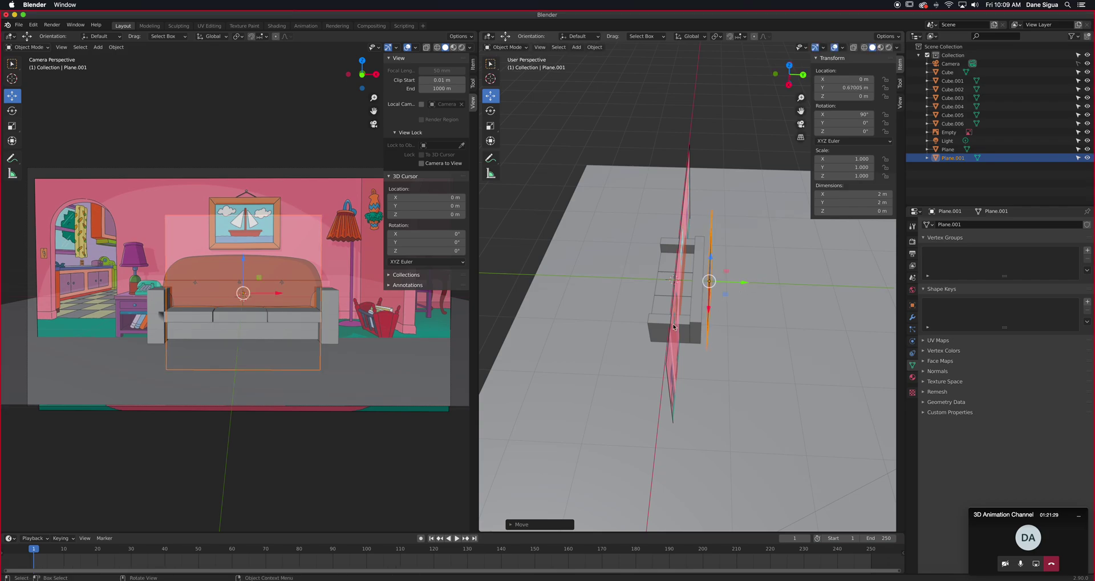
# - Raise the wall plane to about 0.494 m in Z so its lower edge meets the floor
pyautogui.moveTo(660, 347); pyautogui.dragTo(731, 255, button='middle')
pyautogui.moveTo(711, 267); pyautogui.dragTo(711, 240)
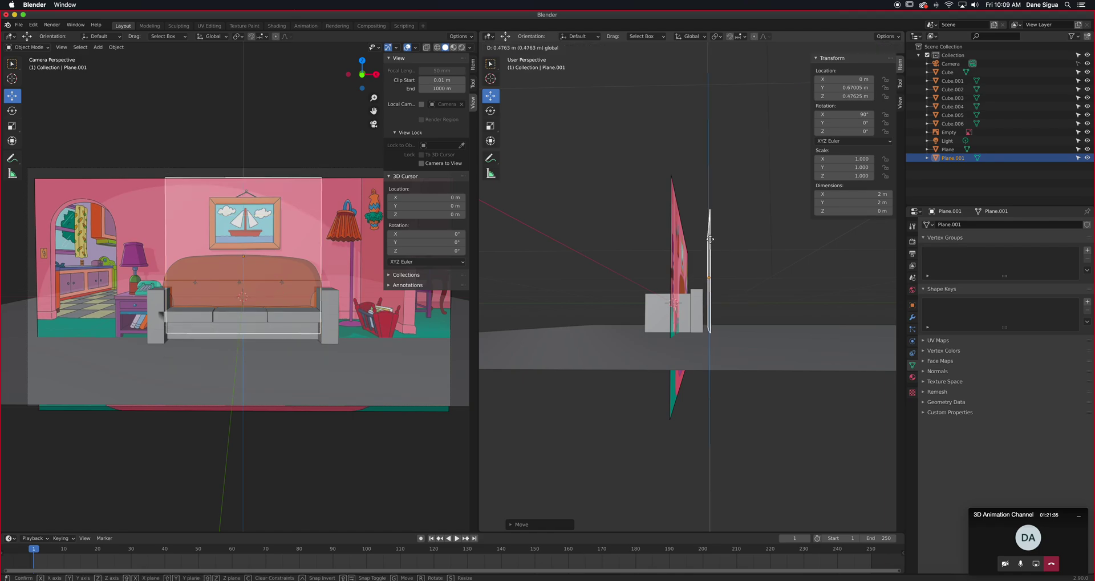
pyautogui.moveTo(704, 366); pyautogui.dragTo(721, 340, button='middle')
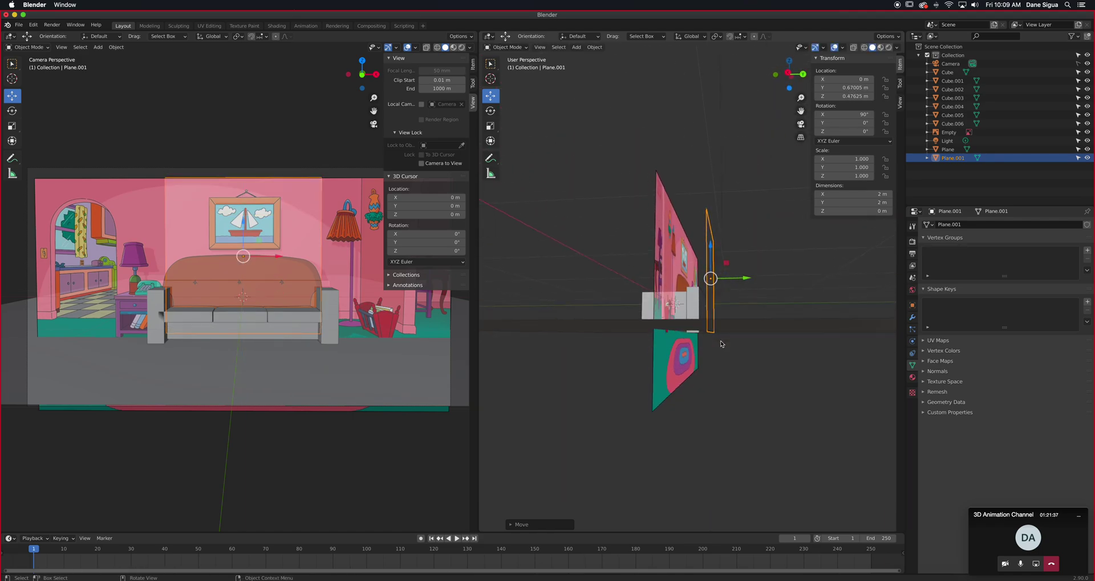
pyautogui.press('KP_3')
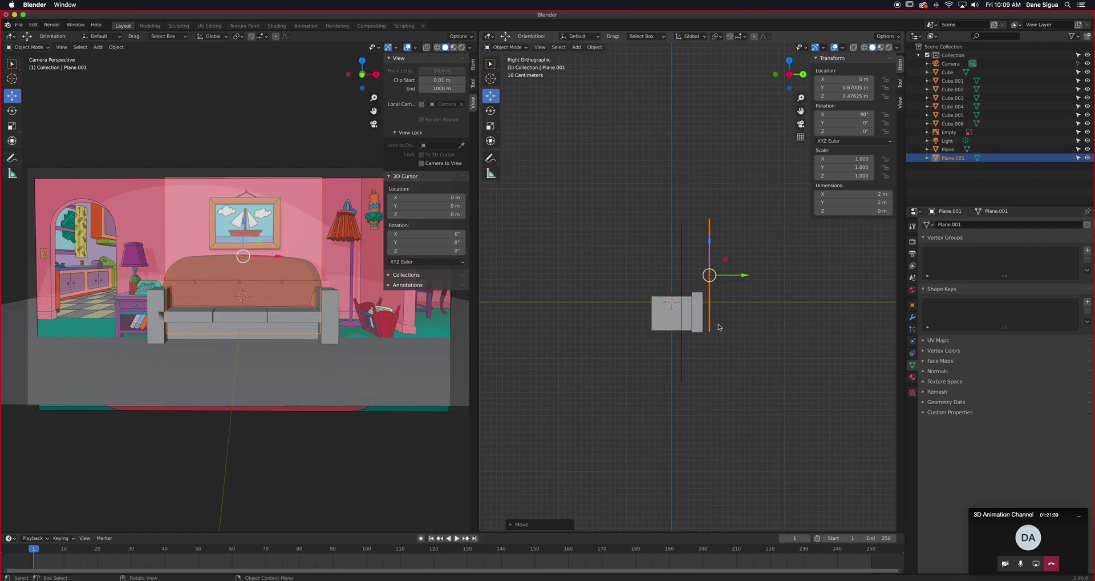
pyautogui.scroll(3, 720, 325)
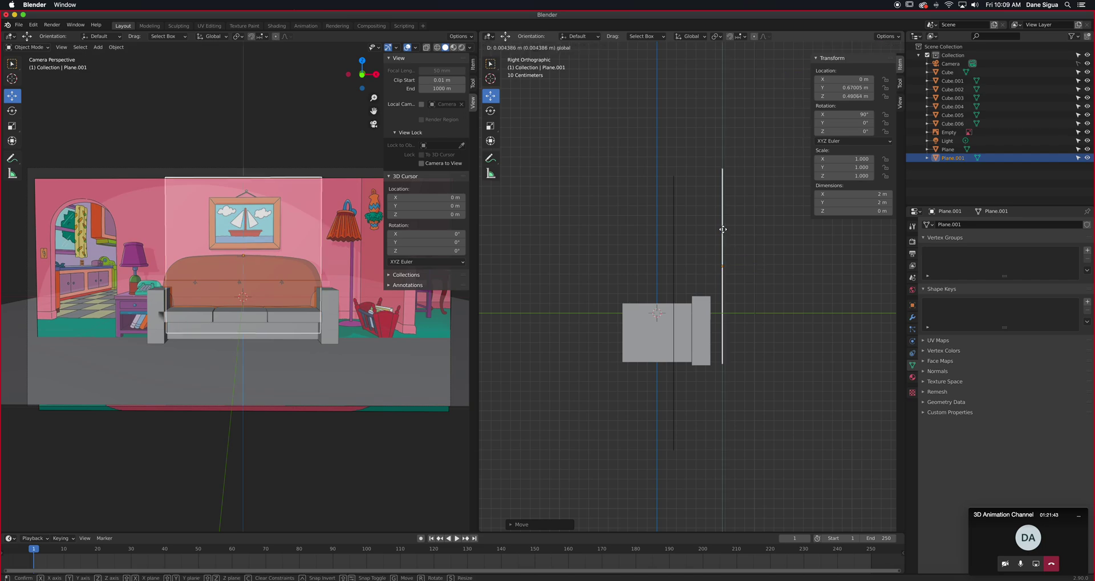
pyautogui.click(707, 298)
pyautogui.moveTo(707, 298); pyautogui.dragTo(722, 293)
pyautogui.click(722, 293)
pyautogui.moveTo(722, 292); pyautogui.dragTo(820, 328, button='middle')
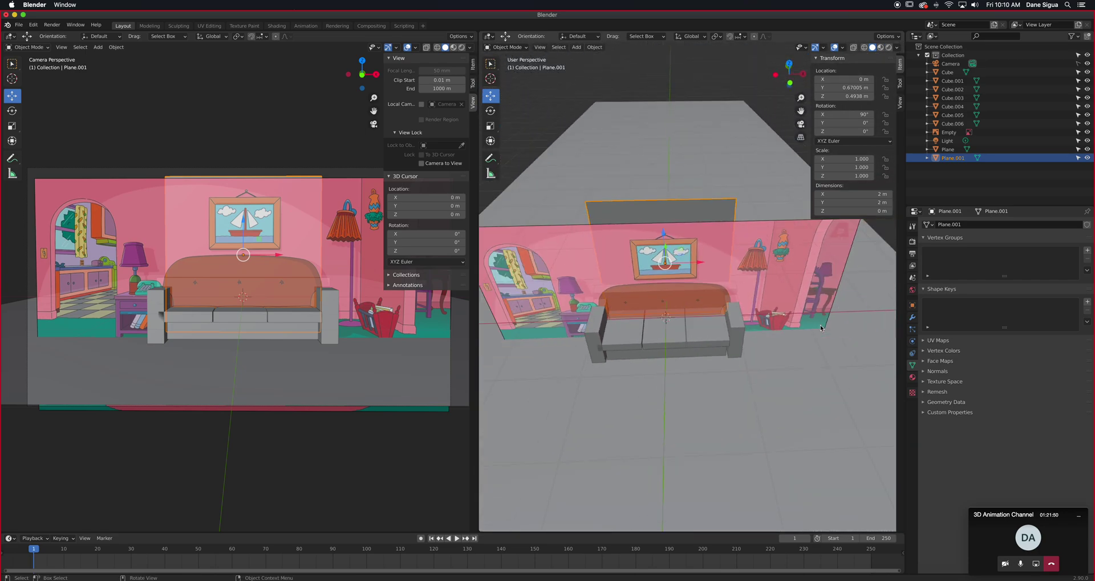
# - Stretch the wall plane along X to about 4.39 m
pyautogui.click(490, 125)
pyautogui.moveTo(701, 264); pyautogui.dragTo(747, 264)
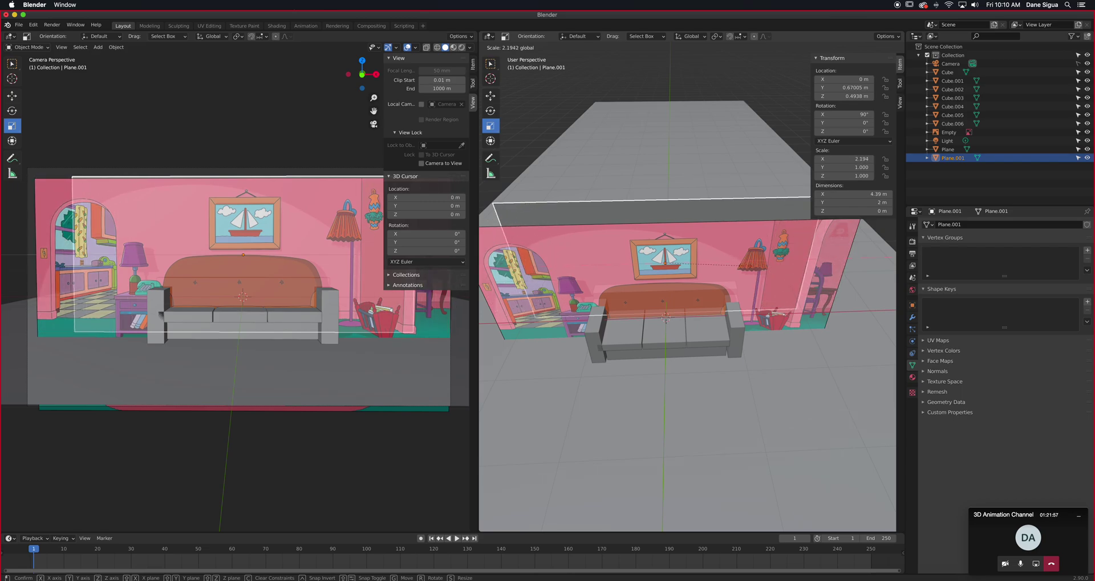
pyautogui.moveTo(747, 264); pyautogui.dragTo(748, 265)
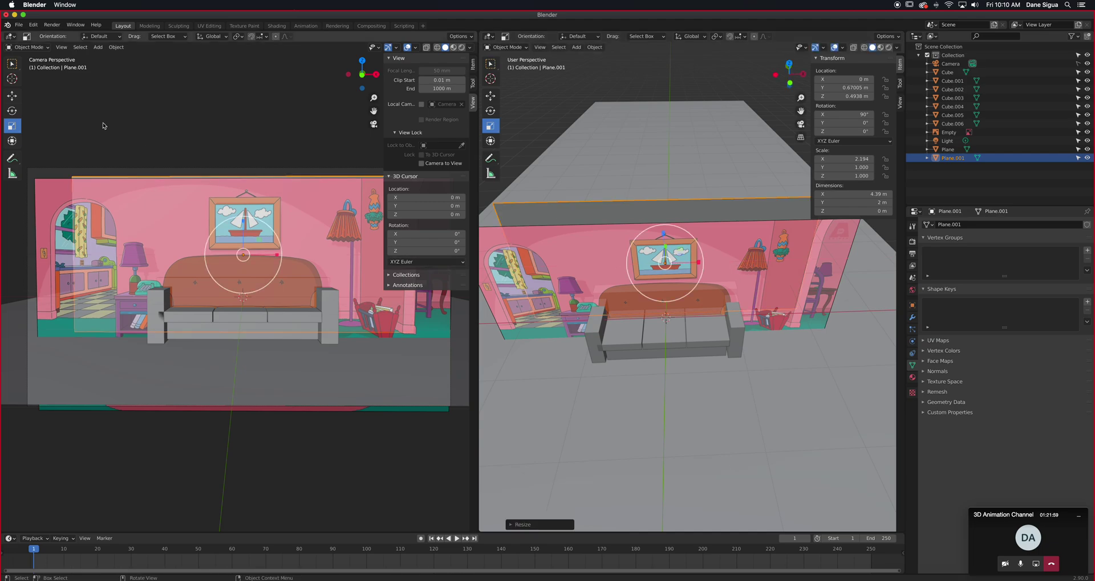
# - Move the wall plane to about -0.689 m in X and push it back to about 2.15 m in Y
pyautogui.click(12, 96)
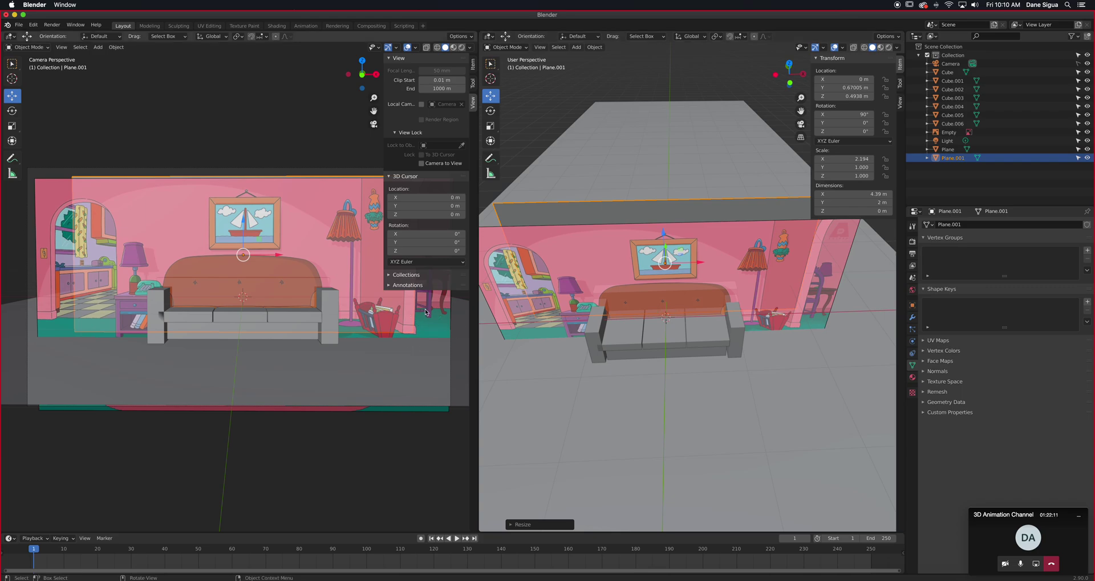
pyautogui.moveTo(278, 255); pyautogui.dragTo(221, 249)
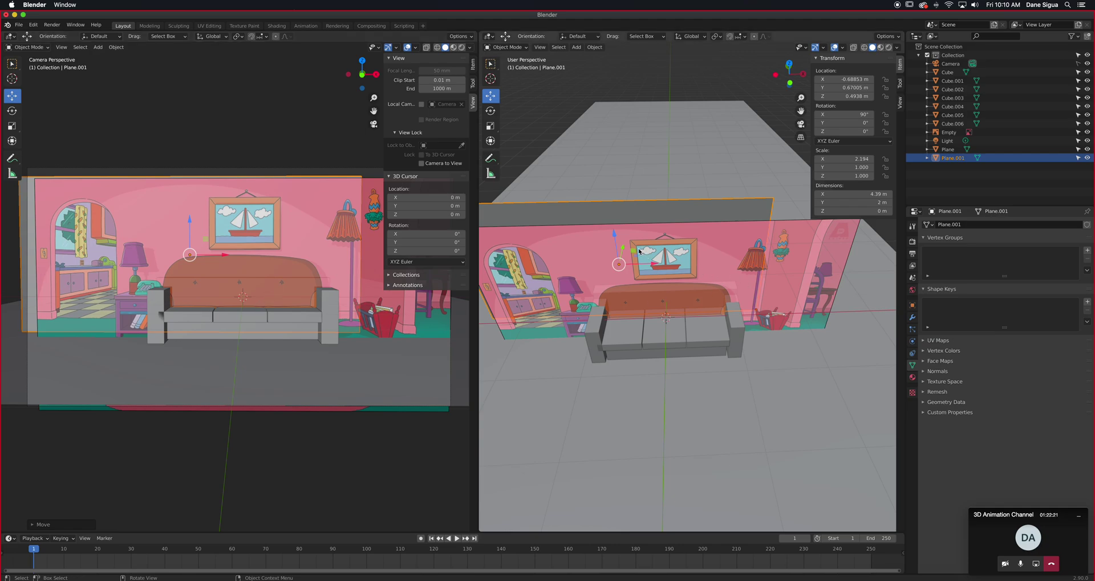
pyautogui.moveTo(623, 249); pyautogui.dragTo(638, 203)
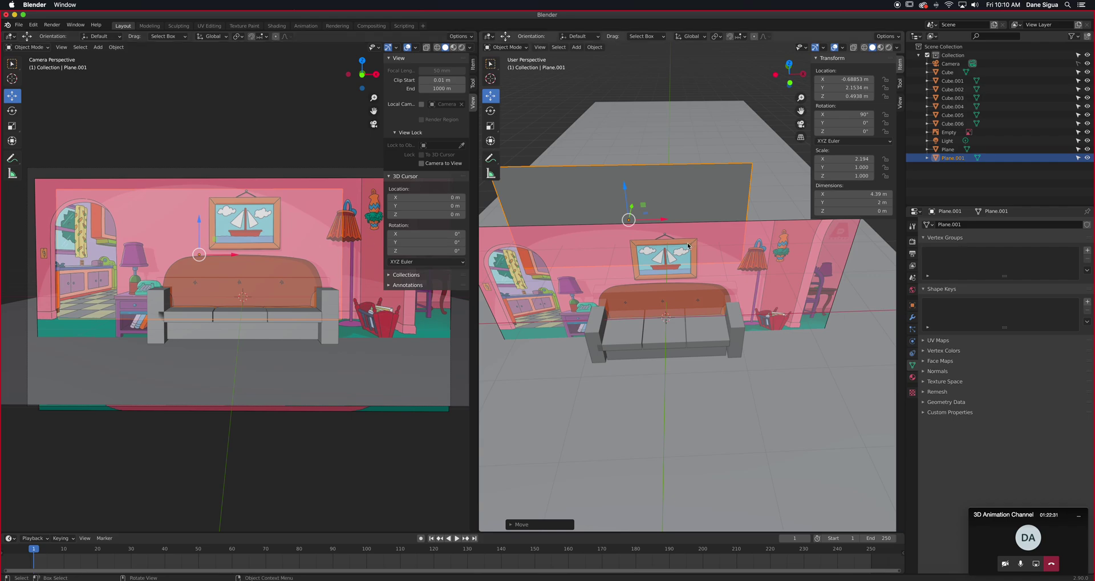
# - Select the camera and set its focal length to 40 mm
pyautogui.moveTo(738, 307); pyautogui.dragTo(616, 291, button='middle')
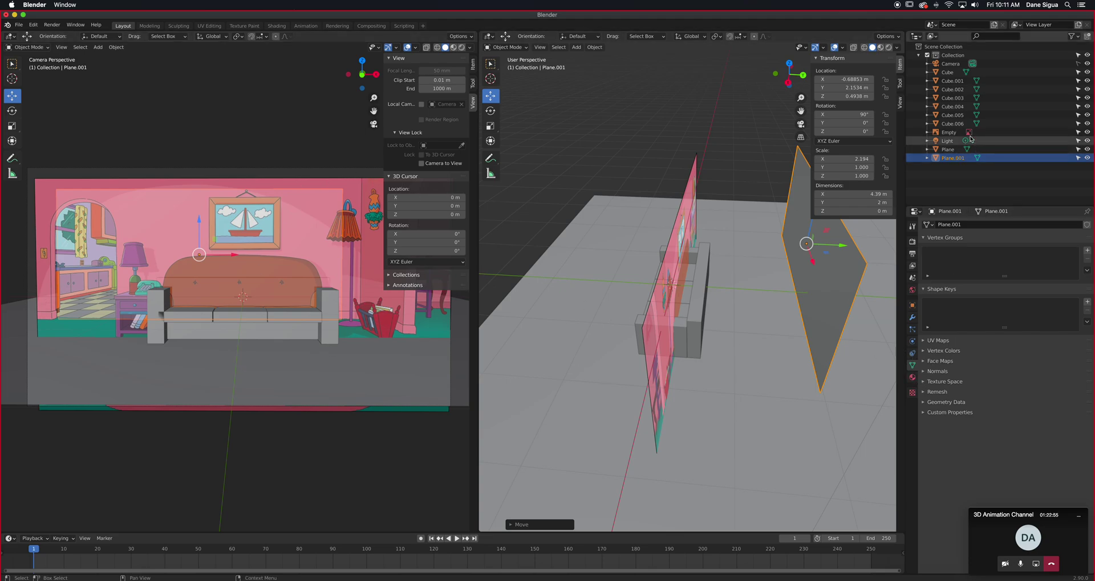
pyautogui.click(951, 64)
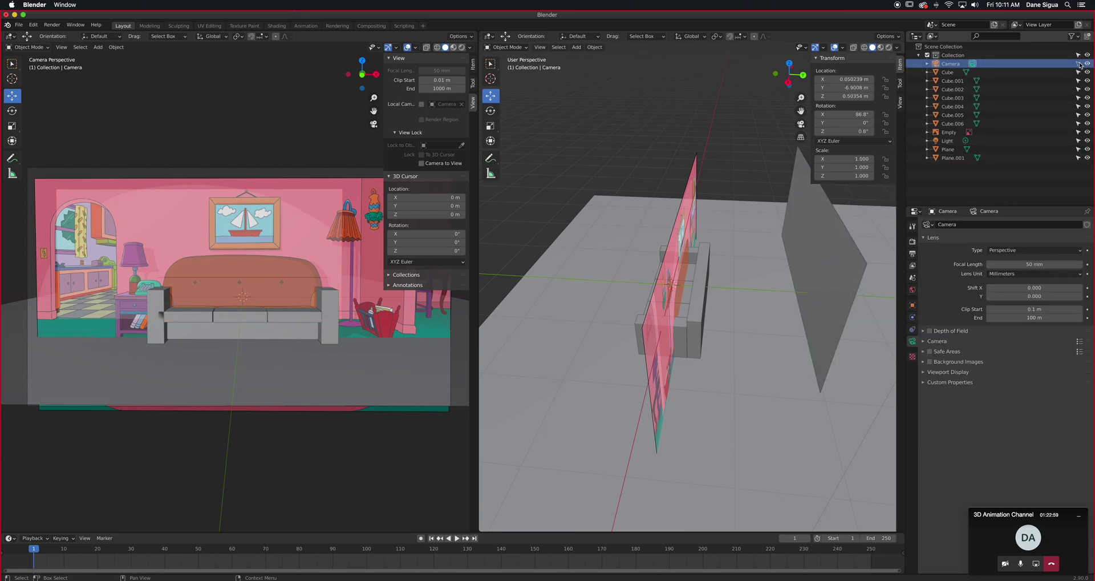
pyautogui.click(957, 66)
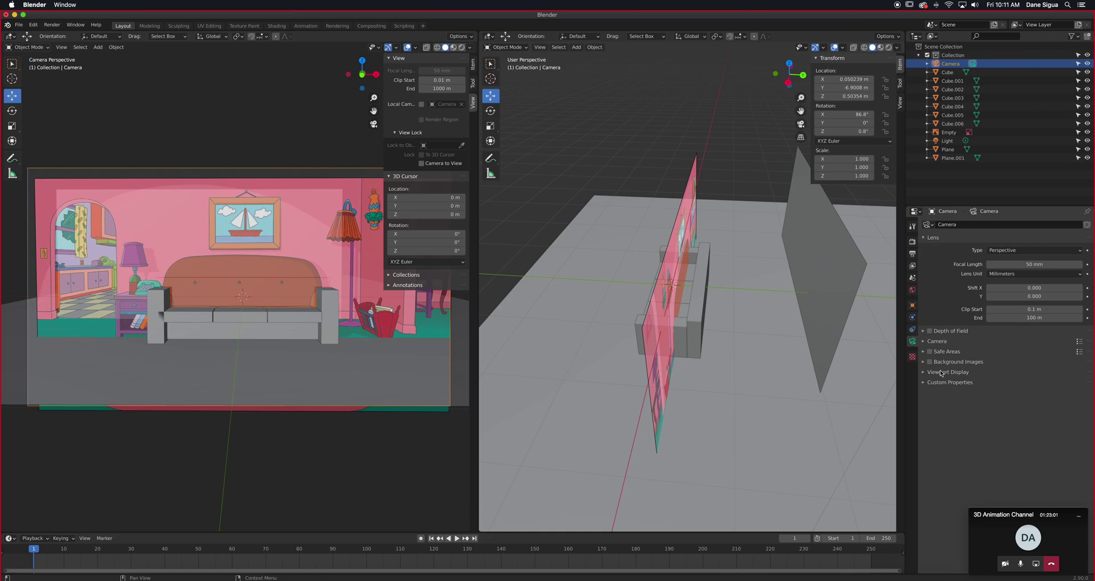
pyautogui.click(1037, 265)
pyautogui.write('4')
pyautogui.write('0')
pyautogui.press('Return')
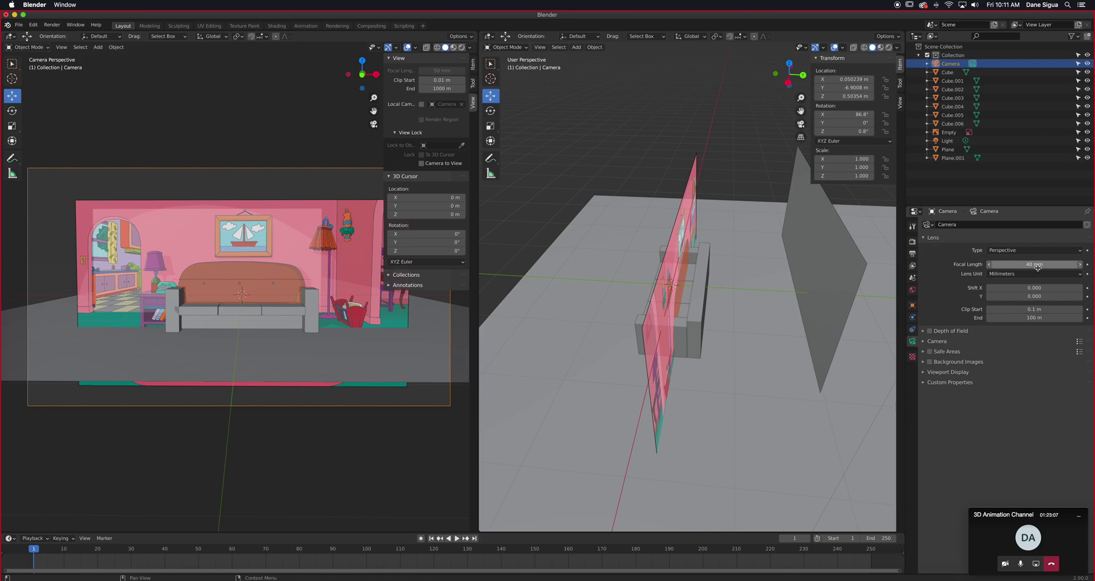
# - Change the camera's focal length to 70 mm
pyautogui.click(1037, 265)
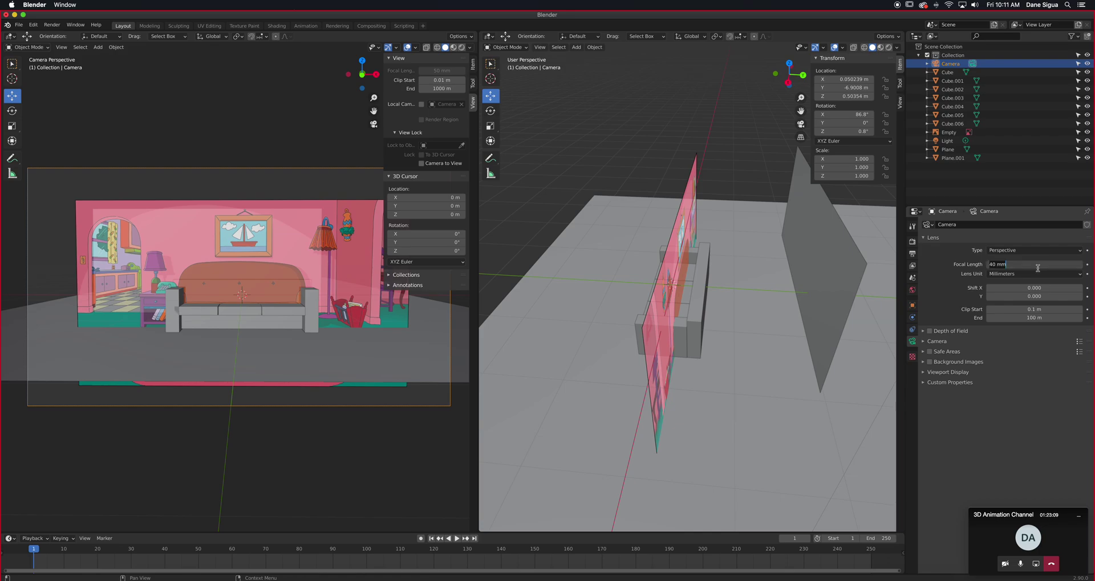
pyautogui.write('70')
pyautogui.press('Return')
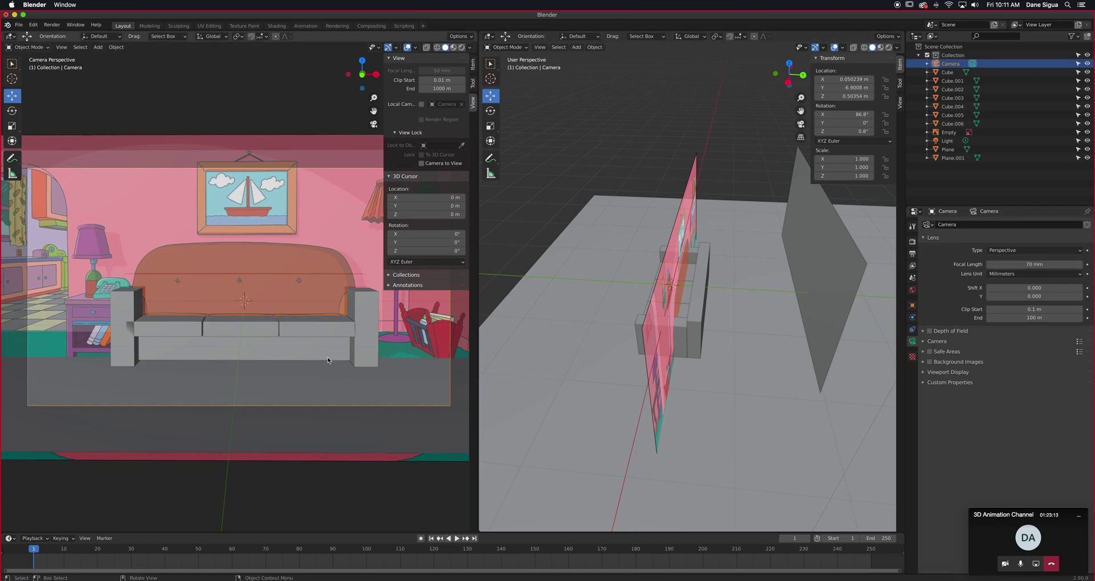
# - Turn on Camera to View and move the camera back along Y to about -9.17 m
pyautogui.click(422, 163)
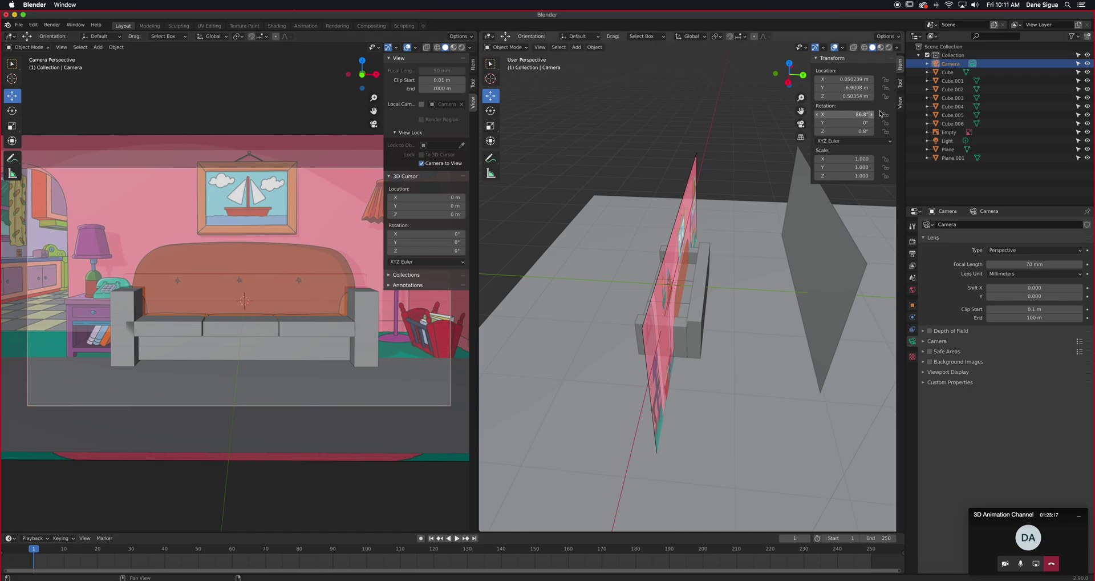
pyautogui.scroll(-4, 623, 254)
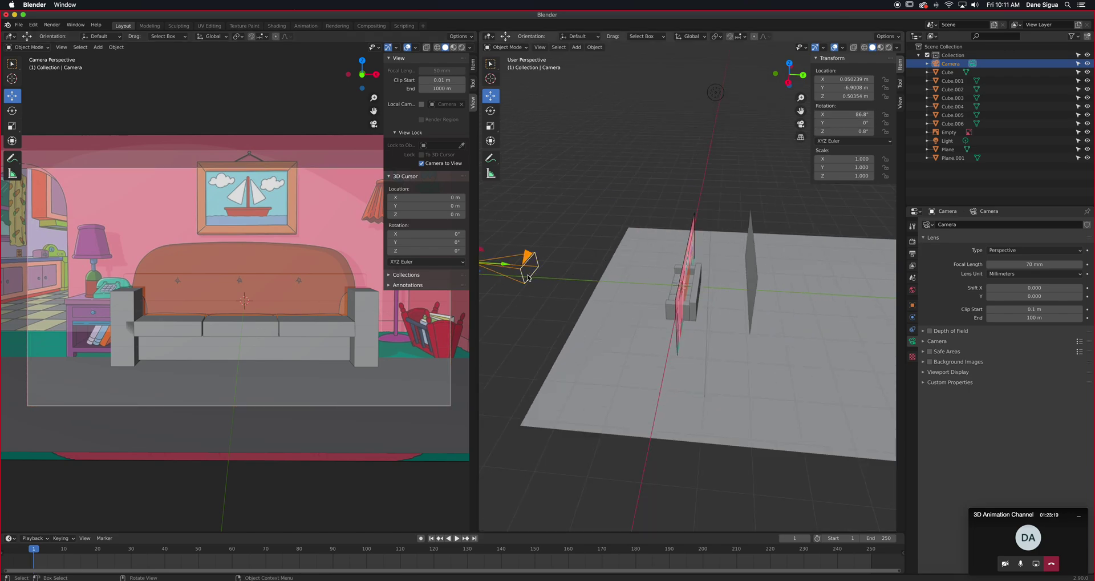
pyautogui.moveTo(504, 264); pyautogui.dragTo(861, 263)
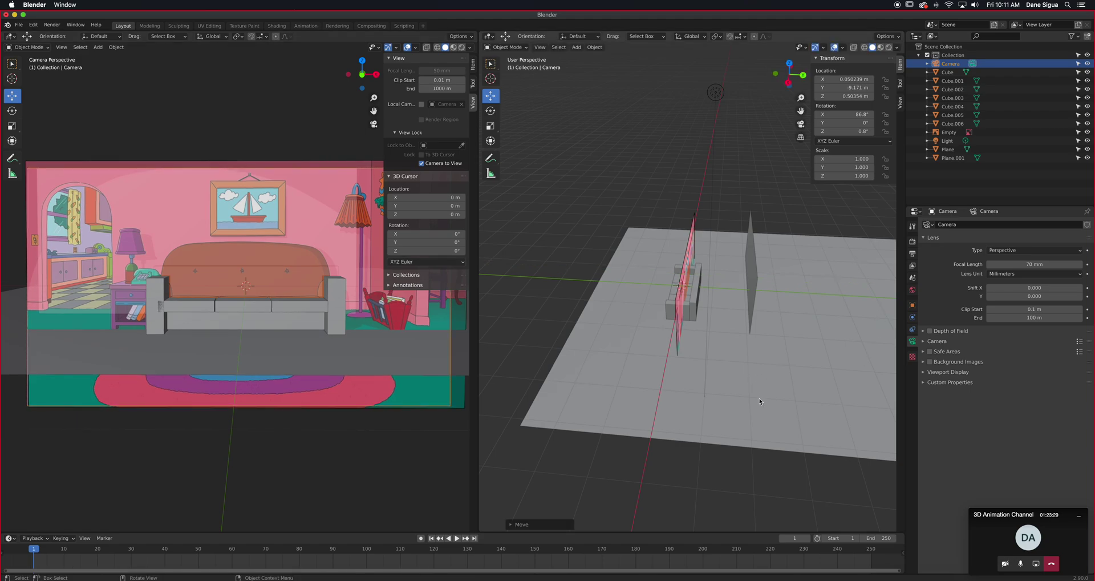
# - Bring the wall plane closer to the couch, at about 0.687 m in Y, and shift it to about -0.634 m in X
pyautogui.click(751, 271)
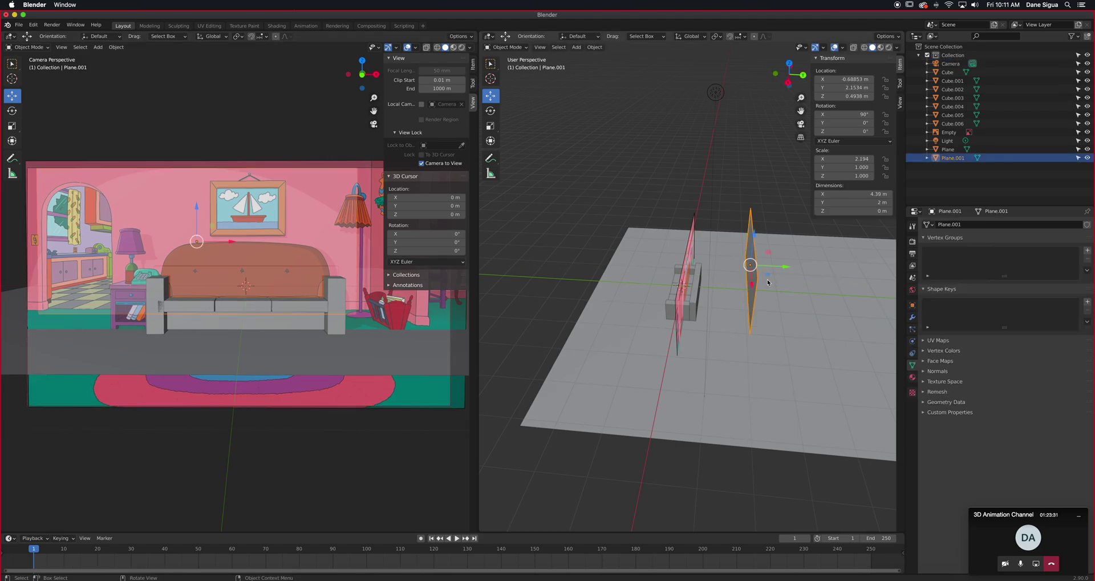
pyautogui.moveTo(784, 272); pyautogui.dragTo(751, 256)
pyautogui.moveTo(722, 263); pyautogui.dragTo(720, 316, button='middle')
pyautogui.moveTo(700, 264); pyautogui.dragTo(666, 249)
pyautogui.moveTo(666, 249); pyautogui.dragTo(706, 192, button='middle')
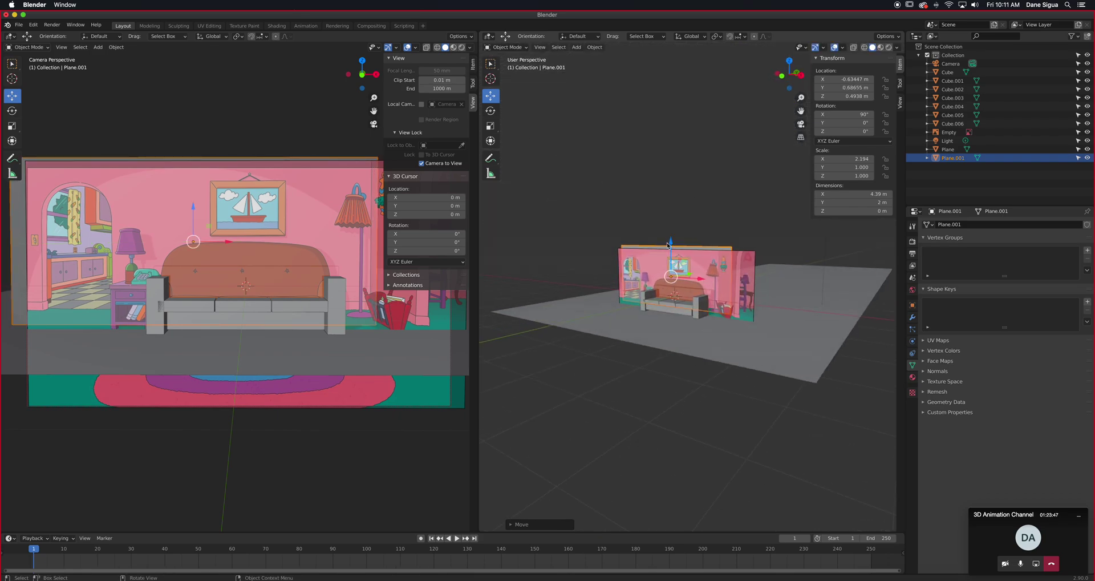
pyautogui.moveTo(674, 243); pyautogui.dragTo(676, 240)
pyautogui.press('Escape')
# - Set the camera's focal length to 40 mm and dolly the camera in to about -5.31 m in Y to fill the frame
pyautogui.click(958, 63)
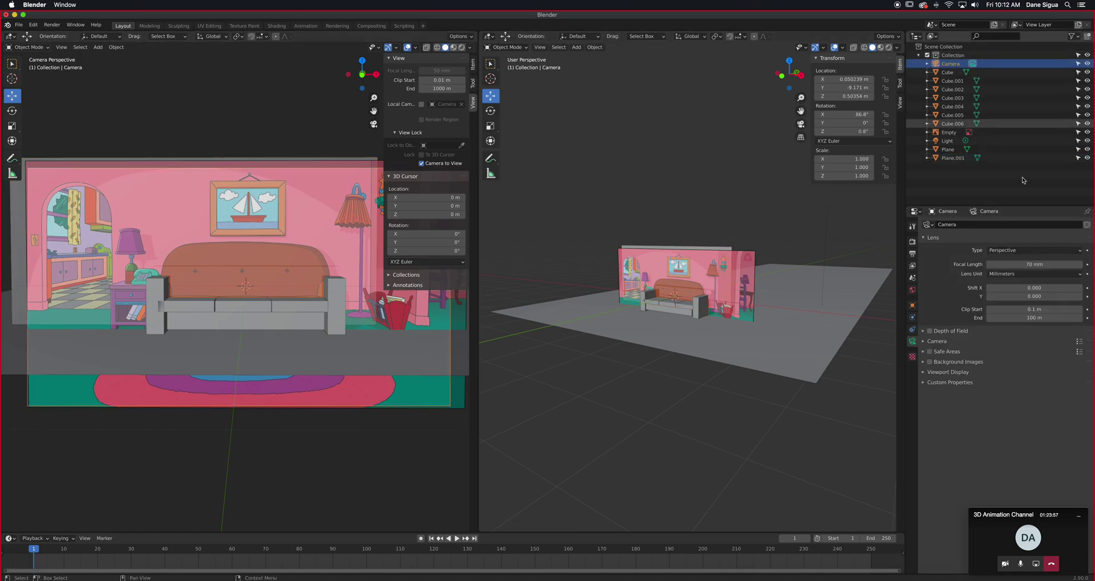
pyautogui.click(1016, 264)
pyautogui.write('4')
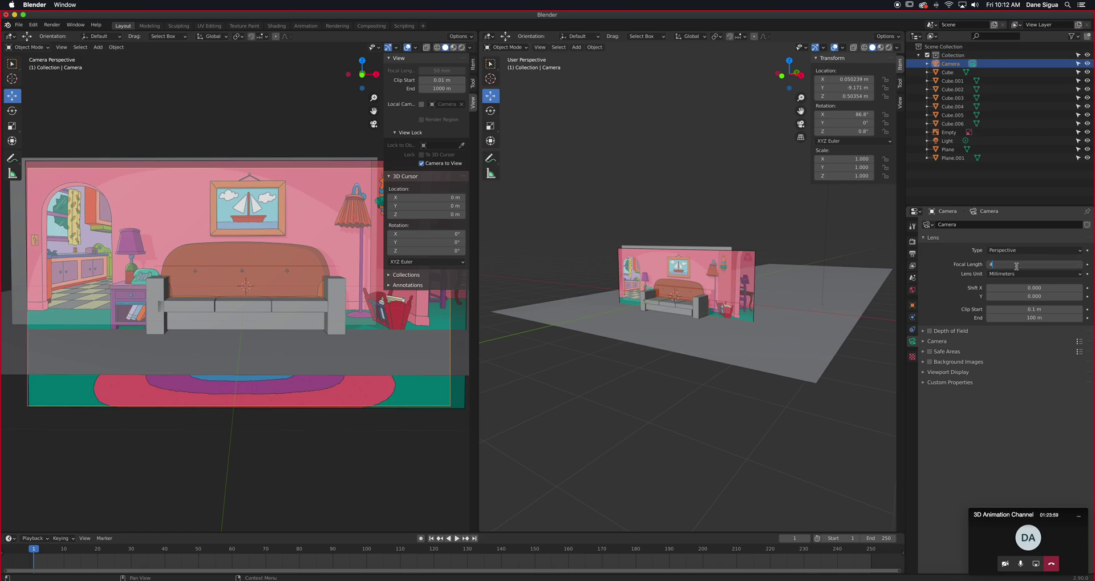
pyautogui.write('0')
pyautogui.press('Return')
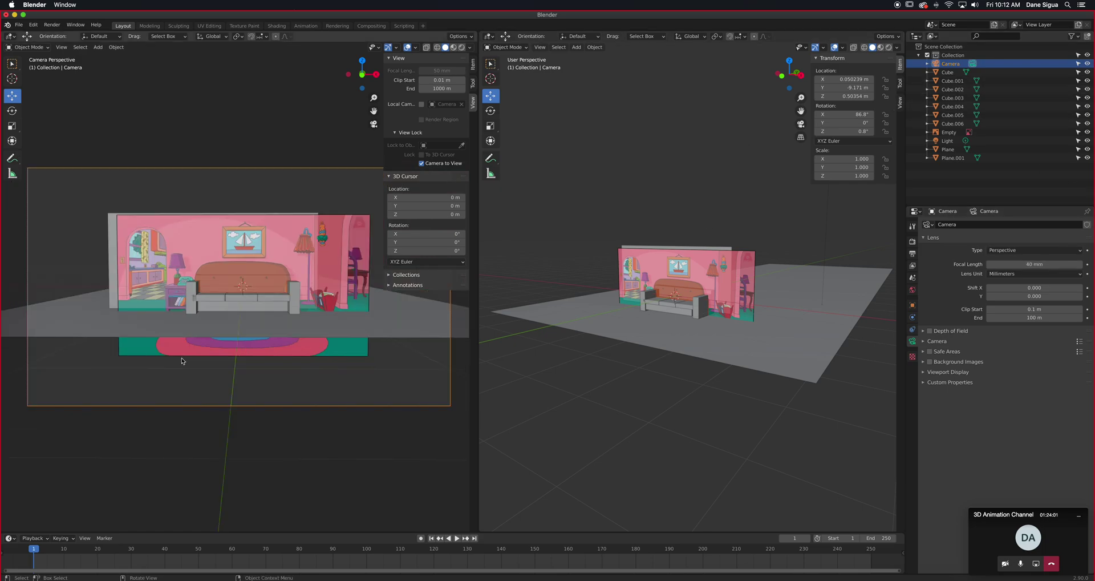
pyautogui.scroll(5, 230, 329)
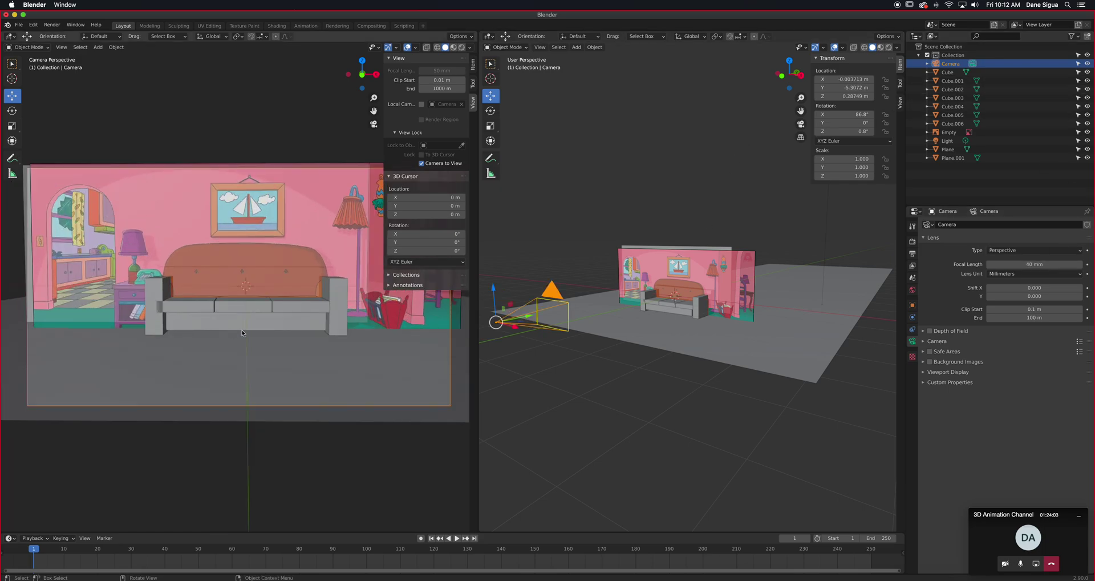
# - Move the wall plane back to about 0.97 m in Y and to about -0.586 m in X
pyautogui.moveTo(669, 301); pyautogui.dragTo(653, 326, button='middle')
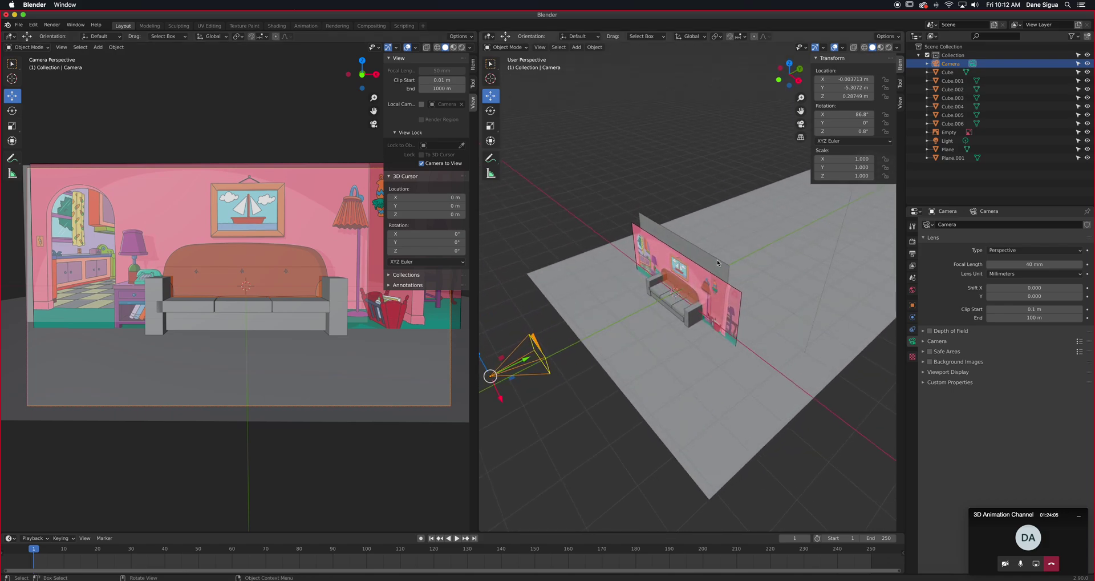
pyautogui.click(696, 268)
pyautogui.moveTo(706, 253)
pyautogui.mouseDown()
pyautogui.moveTo(731, 238)
pyautogui.moveTo(717, 244)
pyautogui.mouseUp()
pyautogui.rightClick(718, 244)
pyautogui.moveTo(717, 244); pyautogui.dragTo(723, 300, button='middle')
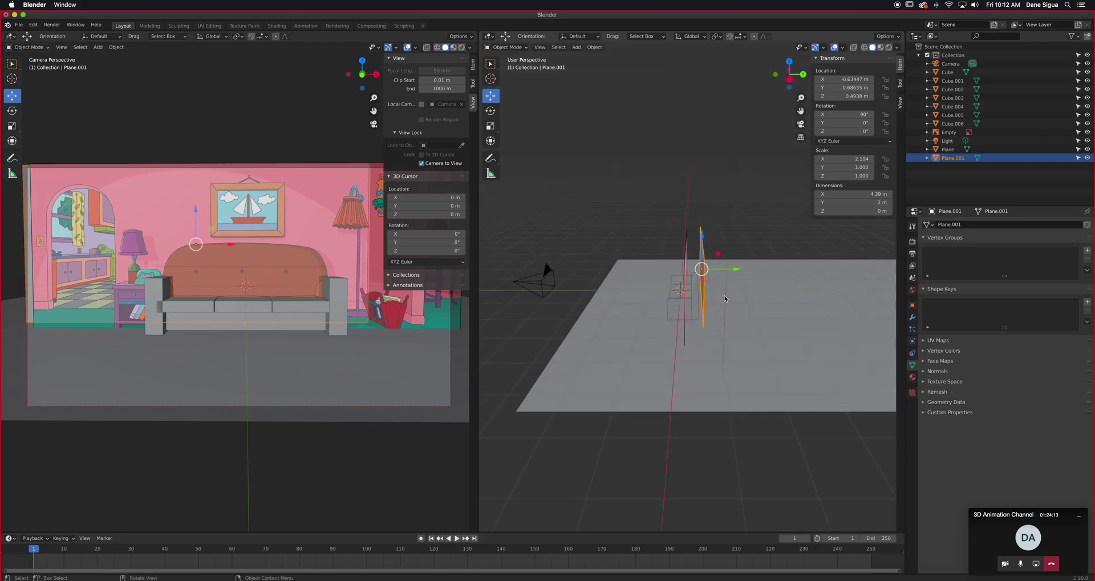
pyautogui.moveTo(736, 273); pyautogui.dragTo(712, 285)
pyautogui.moveTo(590, 294); pyautogui.dragTo(299, 202, button='middle')
# - Widen the wall plane along X to about 4.71 m and enter Edit Mode on it
pyautogui.click(12, 125)
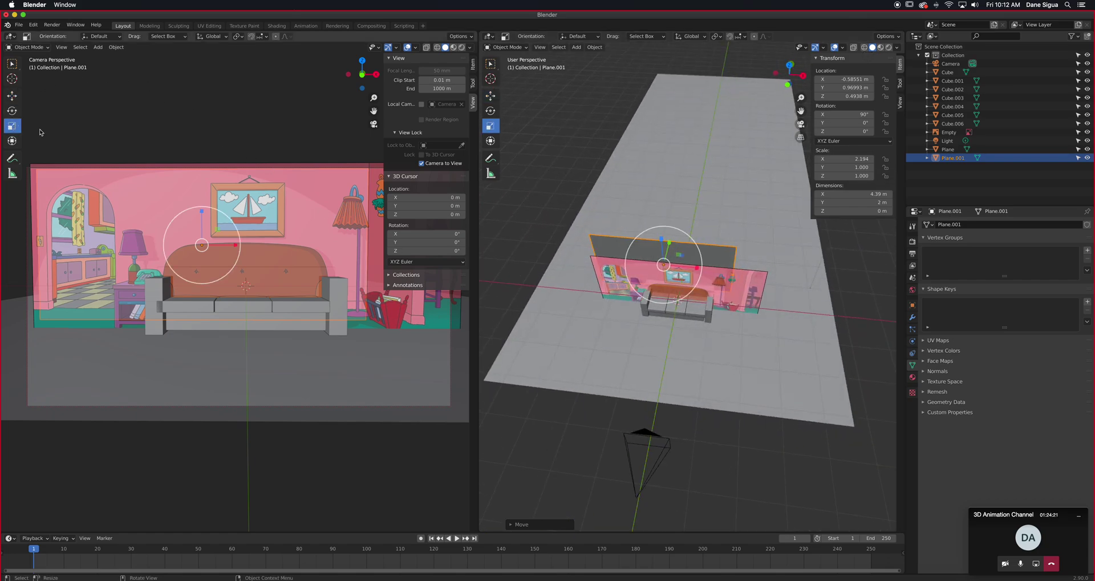
pyautogui.moveTo(697, 269); pyautogui.dragTo(701, 269)
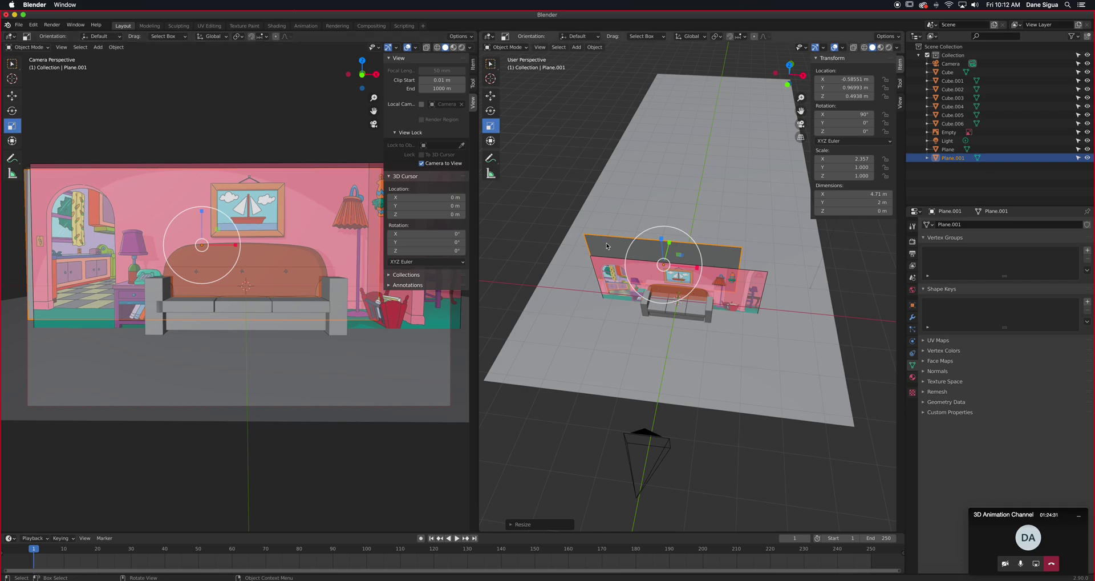
pyautogui.press('Tab')
pyautogui.scroll(5, 638, 247)
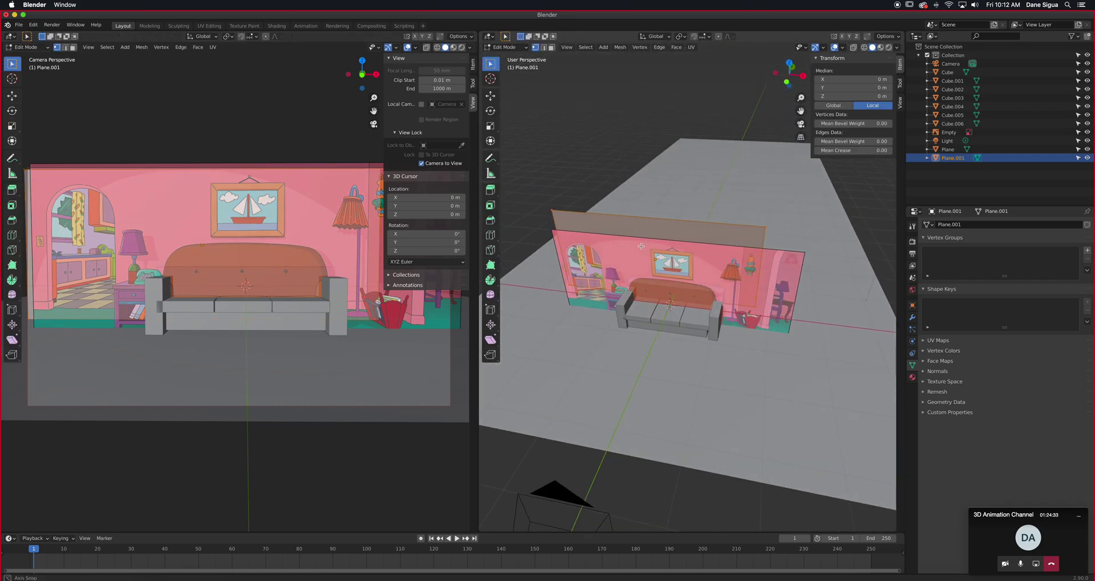
# - Add two vertical loop cuts to the wall plane at the doorway's sides, at about -0.883 m and -0.489 m in local X
pyautogui.moveTo(641, 246); pyautogui.dragTo(639, 259, button='middle')
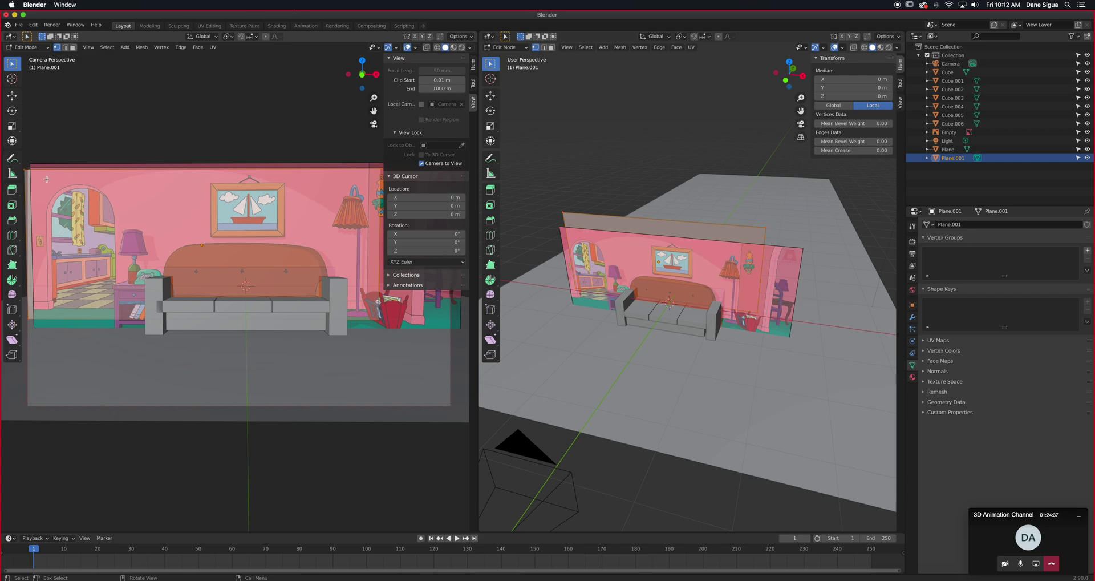
pyautogui.hotkey('ctrl', 'r')
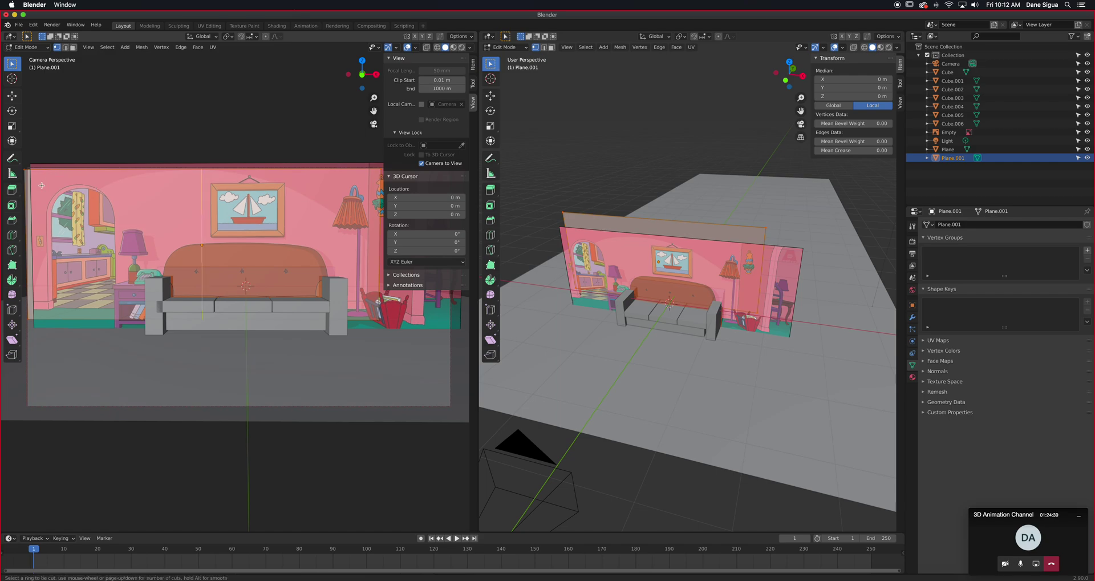
pyautogui.click(42, 185)
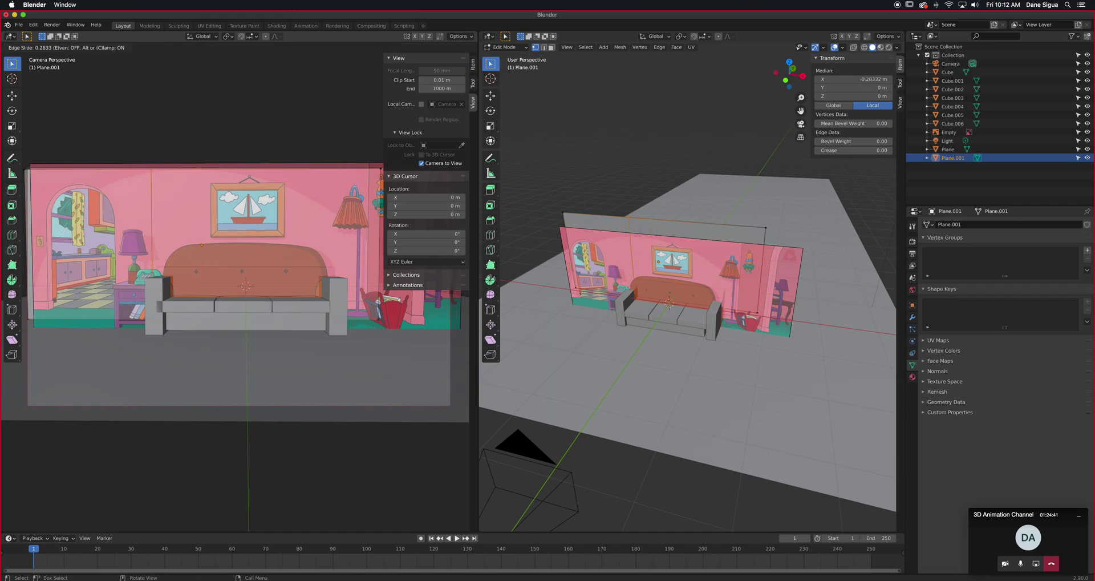
pyautogui.click(358, 178)
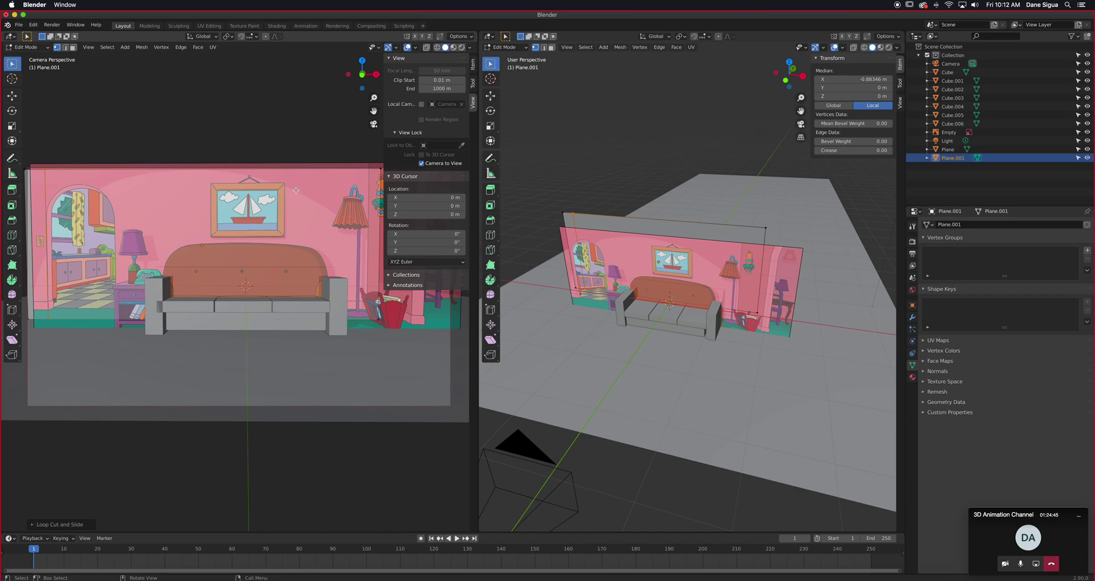
pyautogui.press('g')
pyautogui.press('g')
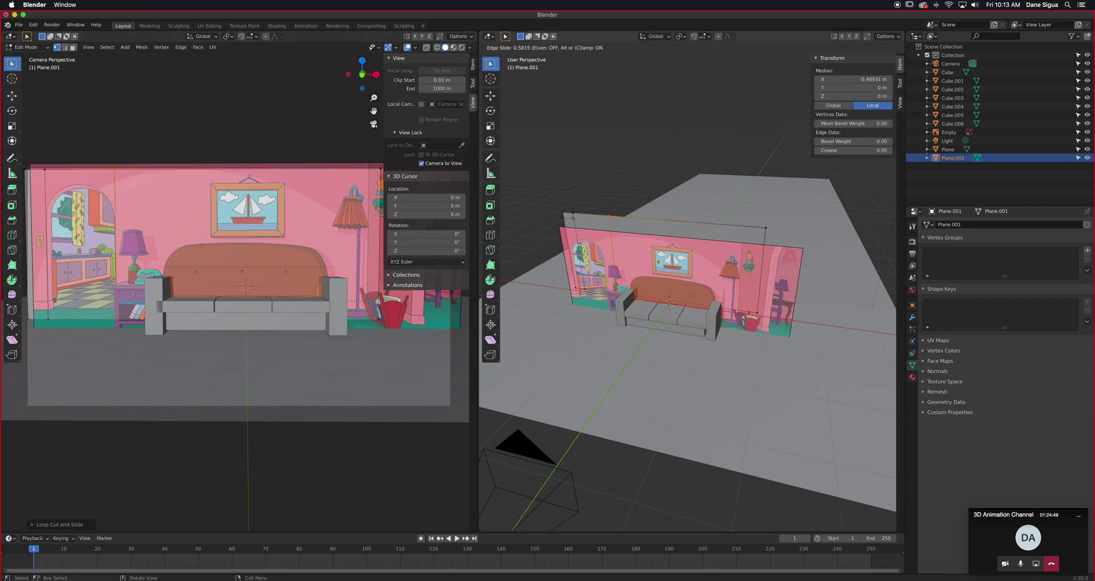
pyautogui.click(567, 217)
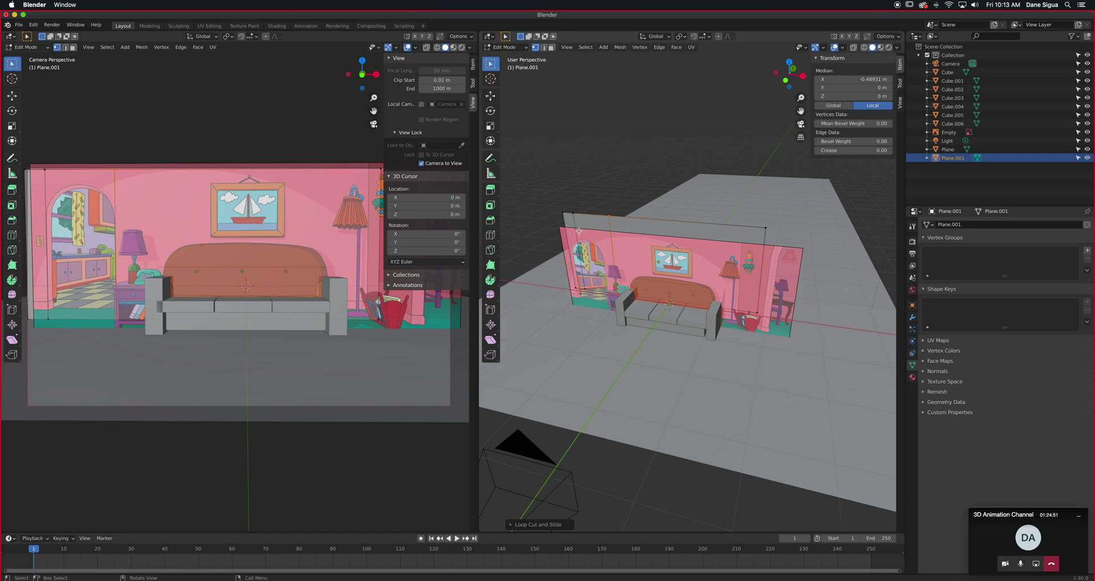
# - Add a horizontal loop cut across the wall plane at the top of the doorway, at about 0.785 m in local Y
pyautogui.hotkey('ctrl', 'r')
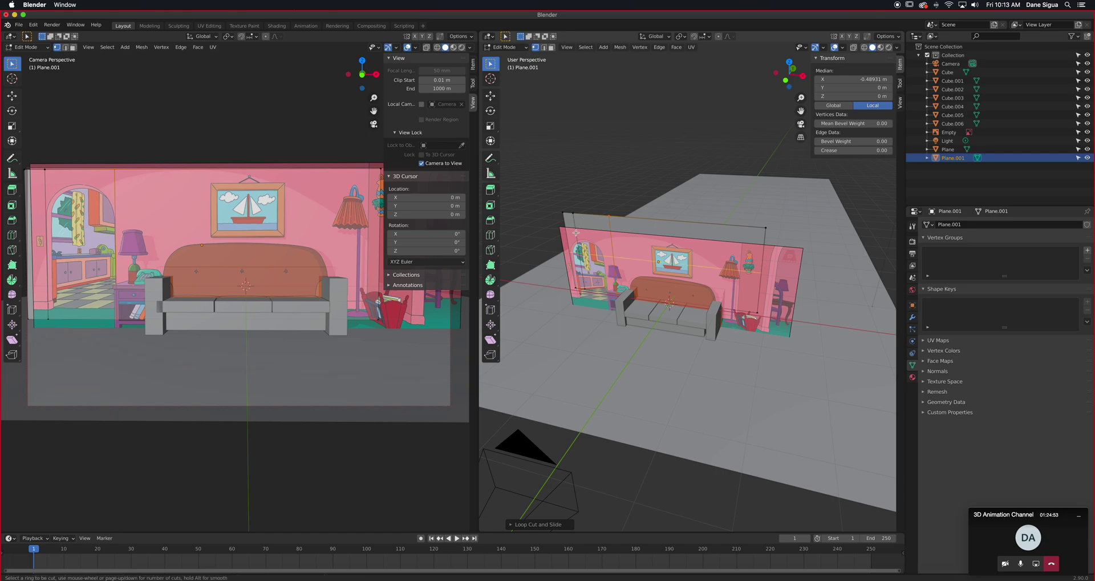
pyautogui.click(576, 233)
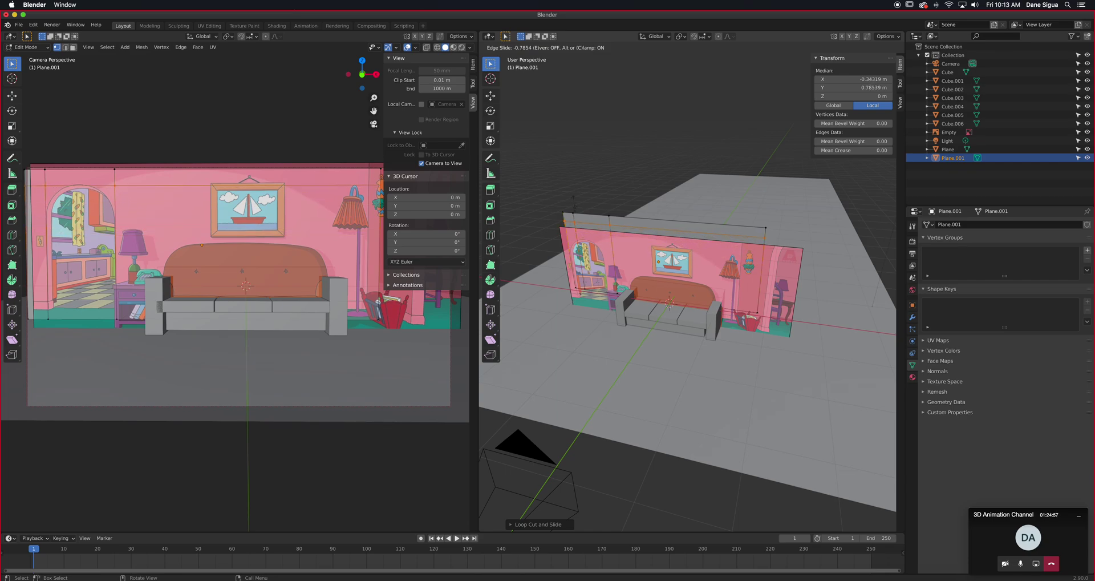
pyautogui.click(575, 204)
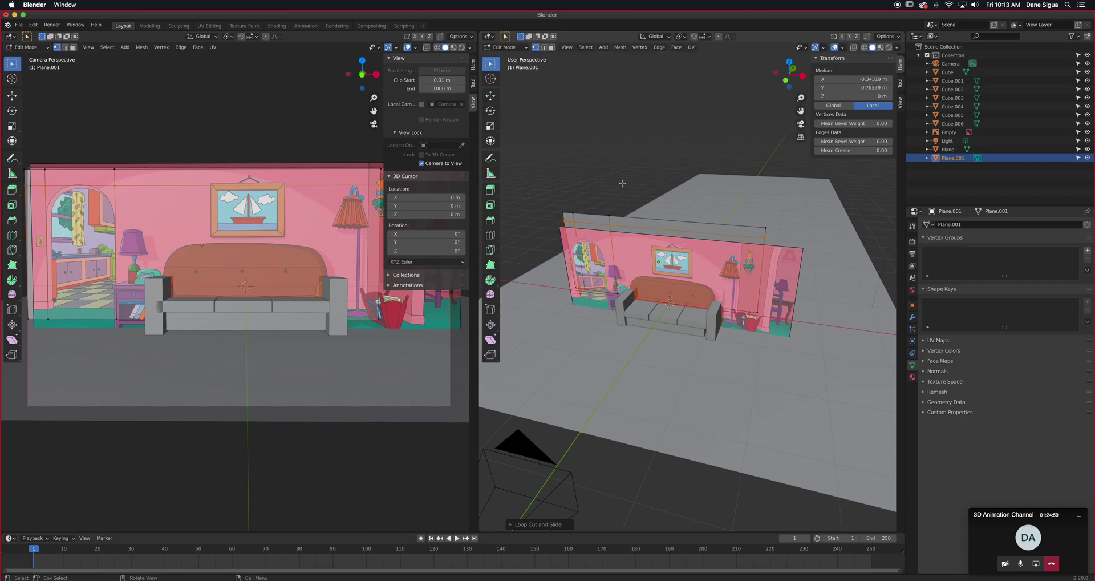
# - Clear the selection and delete the wall face between the cuts to open up the doorway
pyautogui.hotkey('alt', 'a')
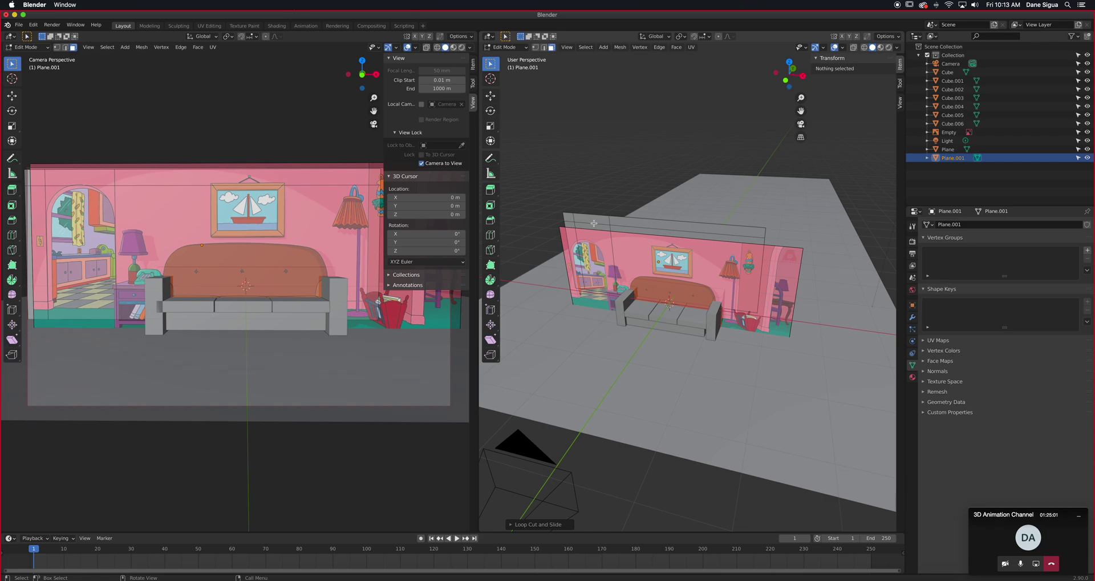
pyautogui.click(593, 251)
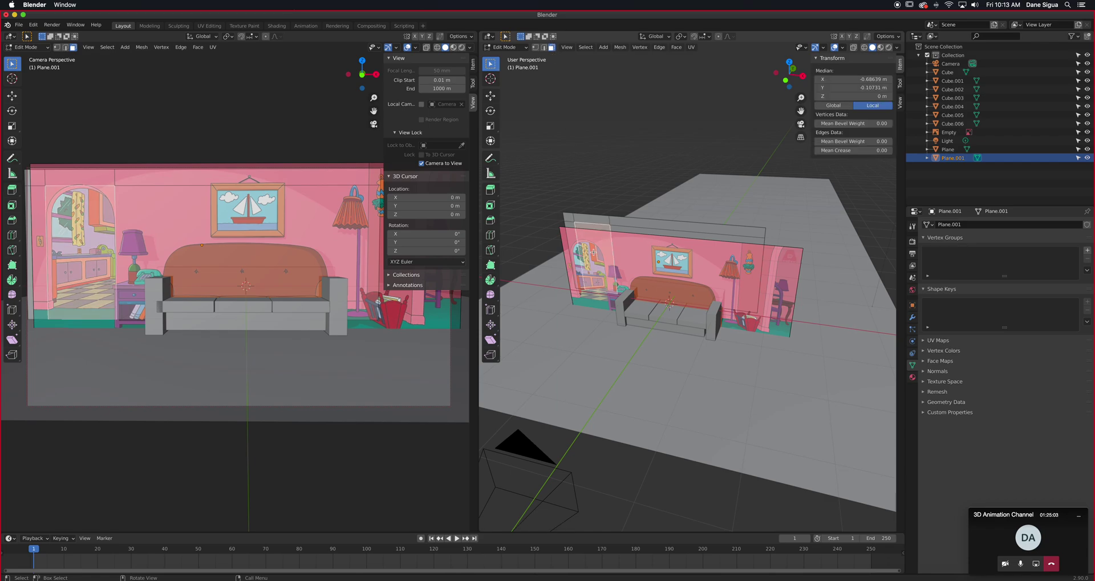
pyautogui.press('x')
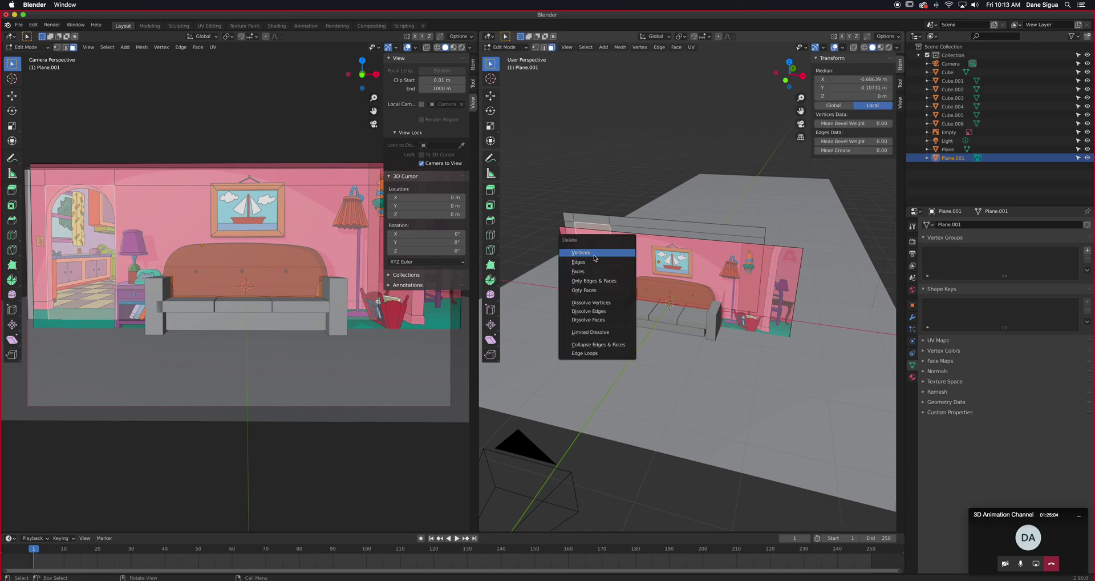
pyautogui.click(593, 254)
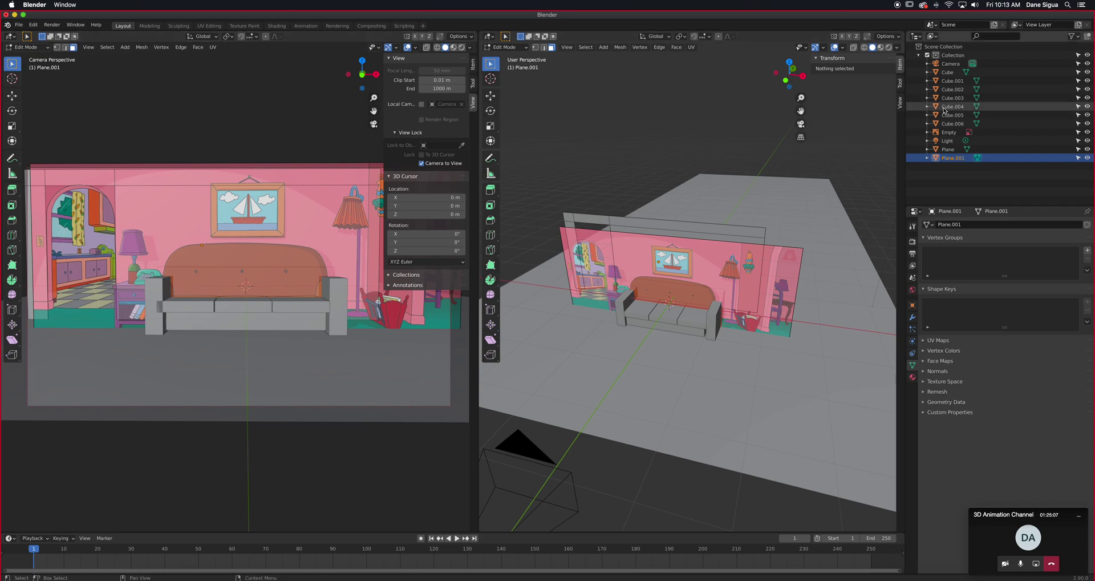
# - Check the doorway with the reference image temporarily hidden, and switch from editing the wall to the camera in Object Mode
pyautogui.click(1087, 132)
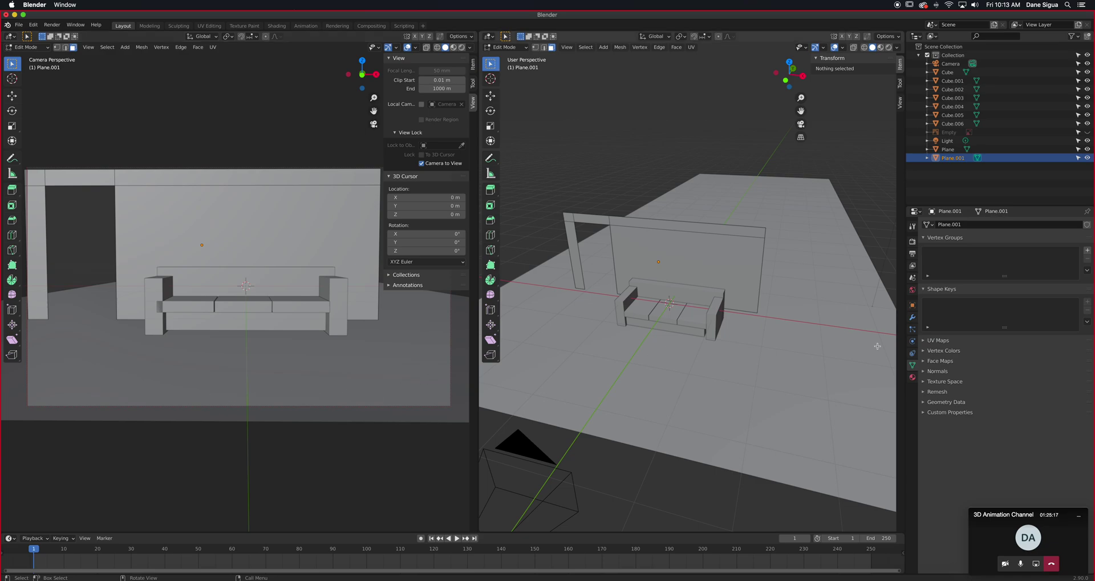
pyautogui.click(963, 63)
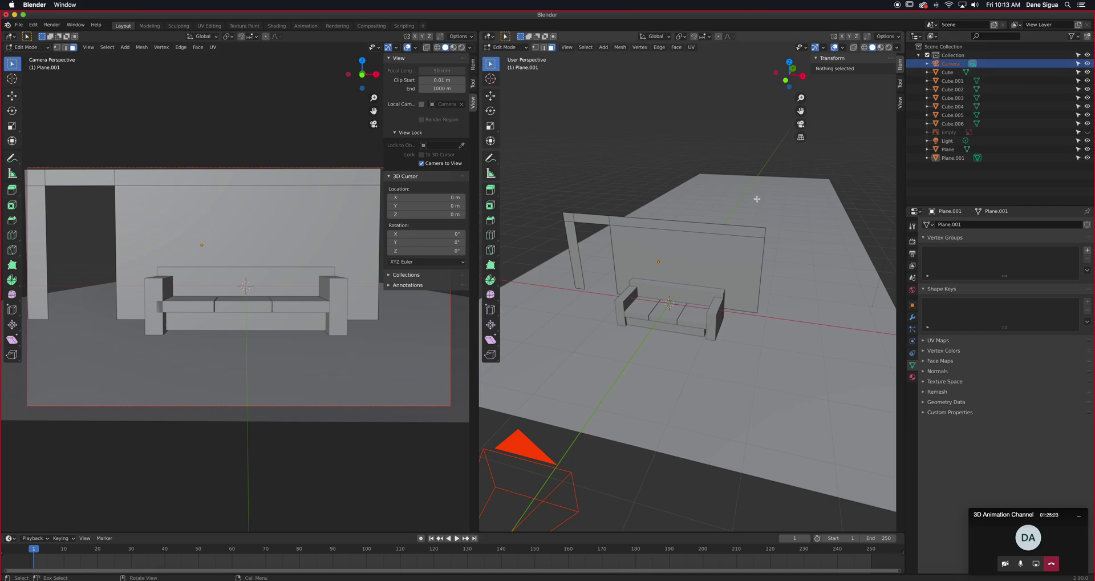
pyautogui.press('Tab')
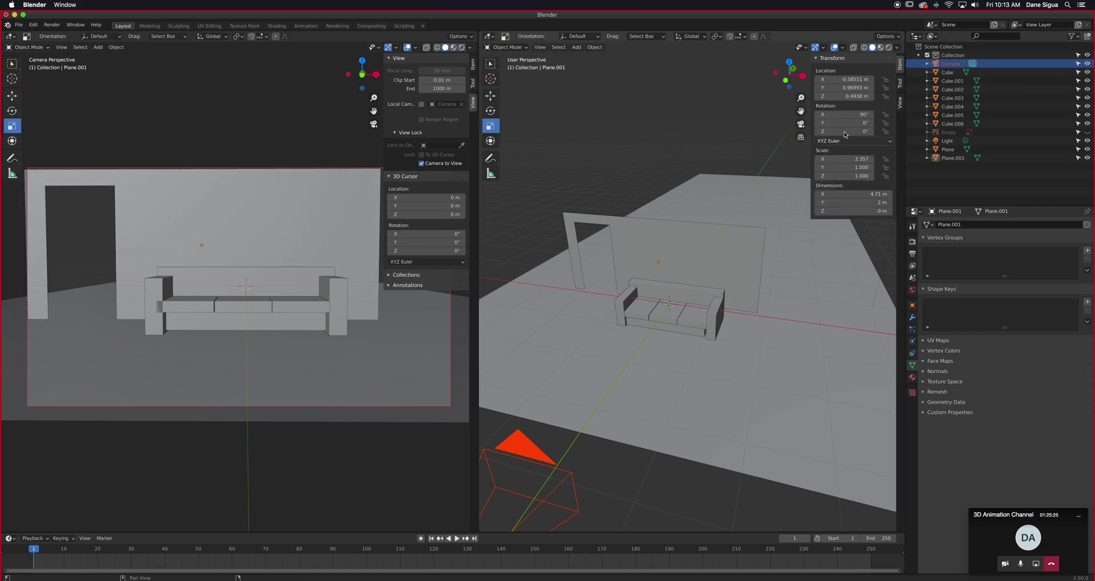
pyautogui.click(949, 63)
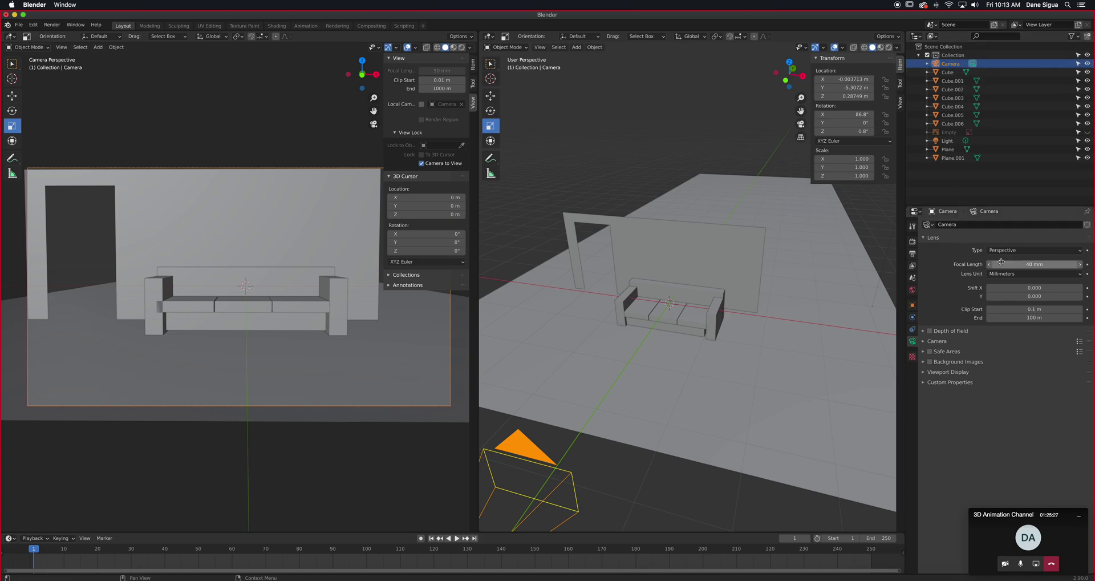
pyautogui.click(1024, 265)
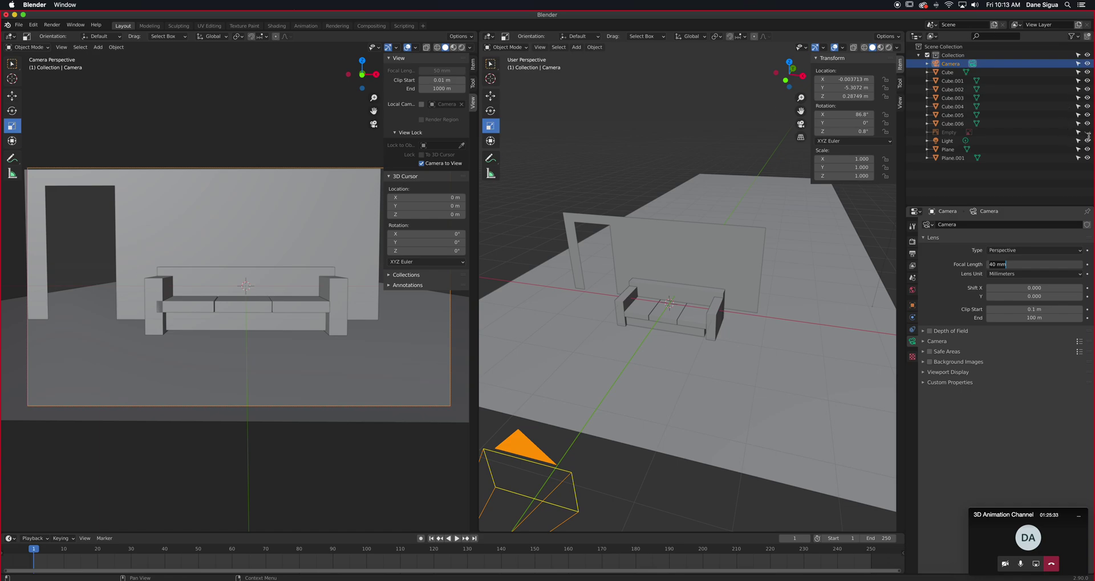
pyautogui.click(1087, 132)
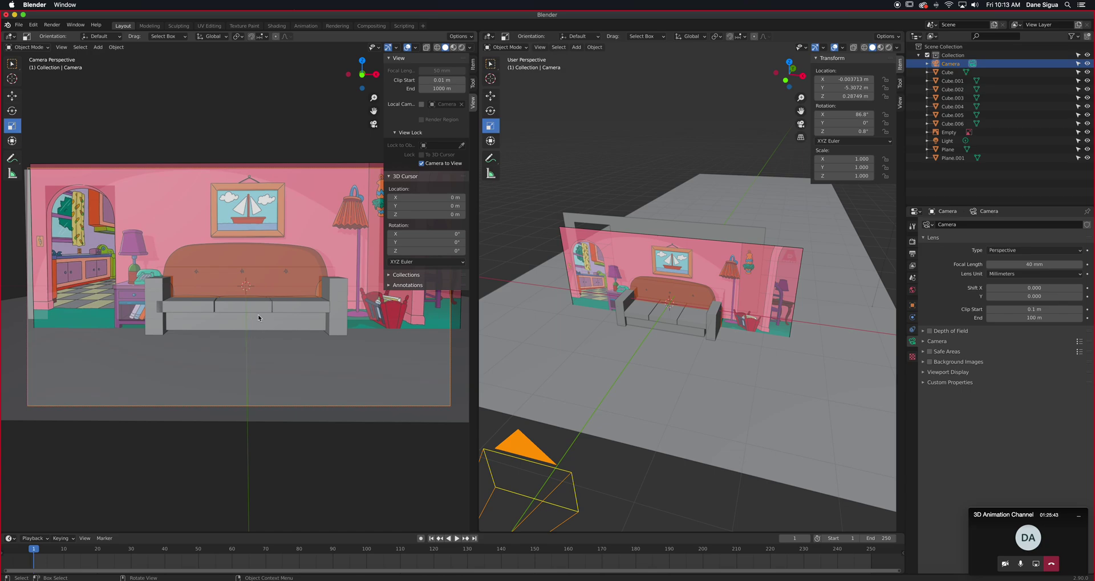
# - Set the camera's X rotation to 90° and lower the camera to about 0.041 m in Z to reframe the room
pyautogui.click(899, 103)
pyautogui.click(902, 86)
pyautogui.click(901, 70)
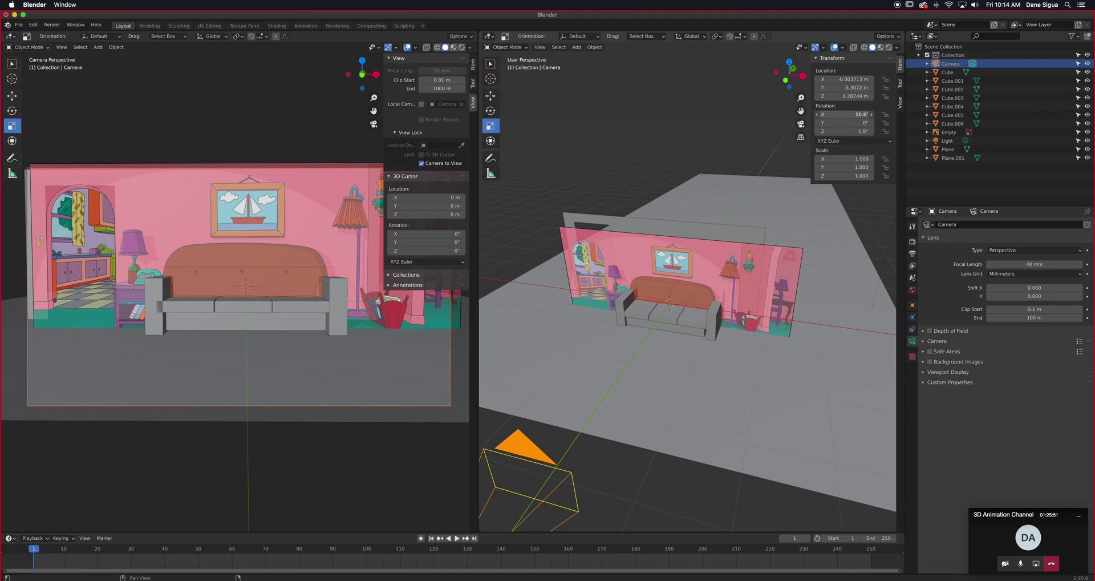
pyautogui.moveTo(844, 114); pyautogui.dragTo(868, 114)
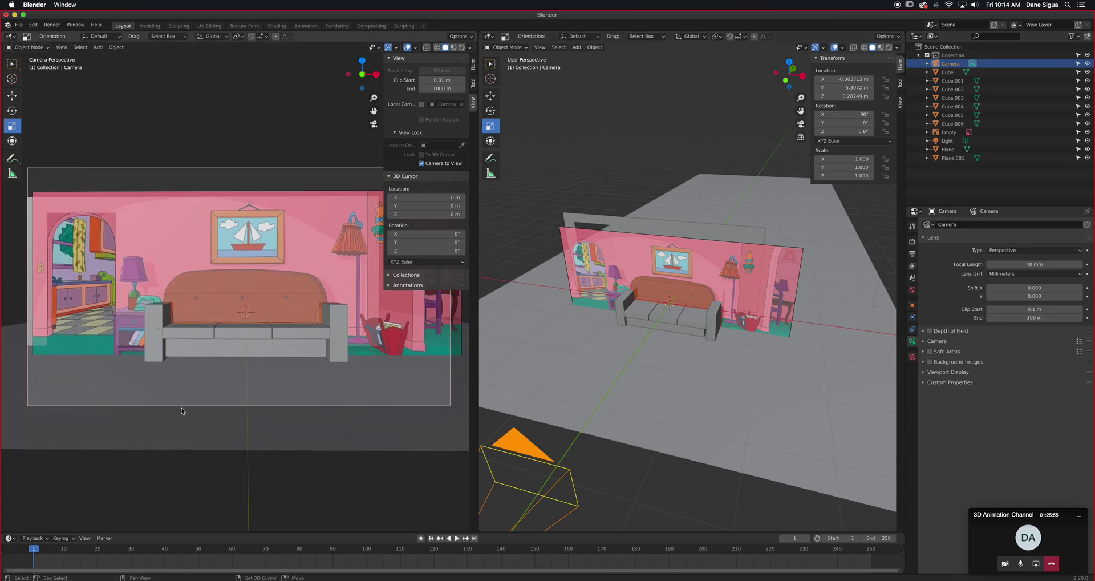
pyautogui.keyDown('shift'); pyautogui.moveTo(225, 371); pyautogui.dragTo(258, 351, button='middle'); pyautogui.keyUp('shift')
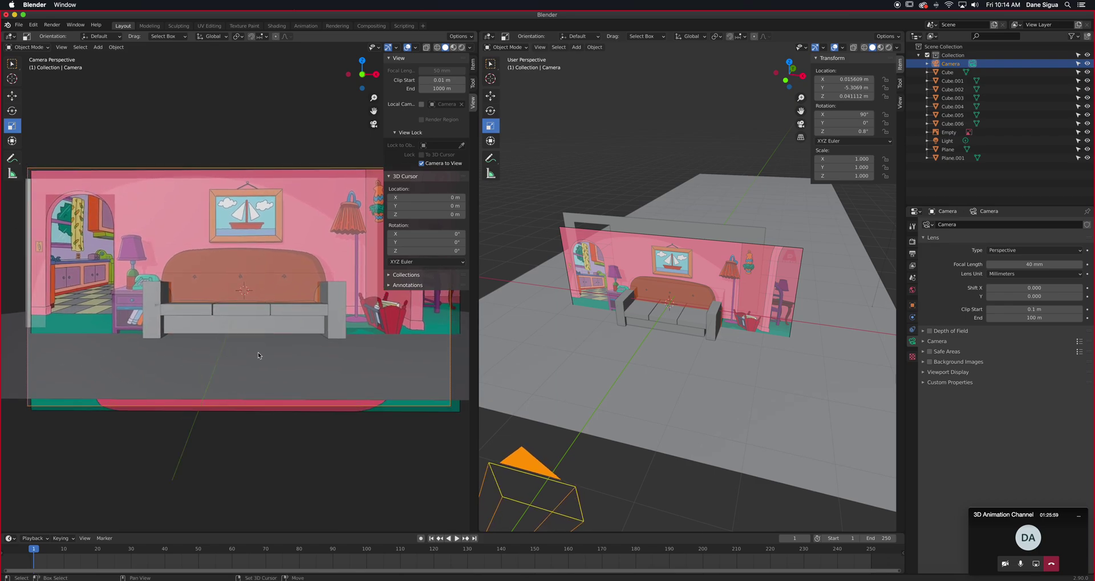
pyautogui.click(709, 231)
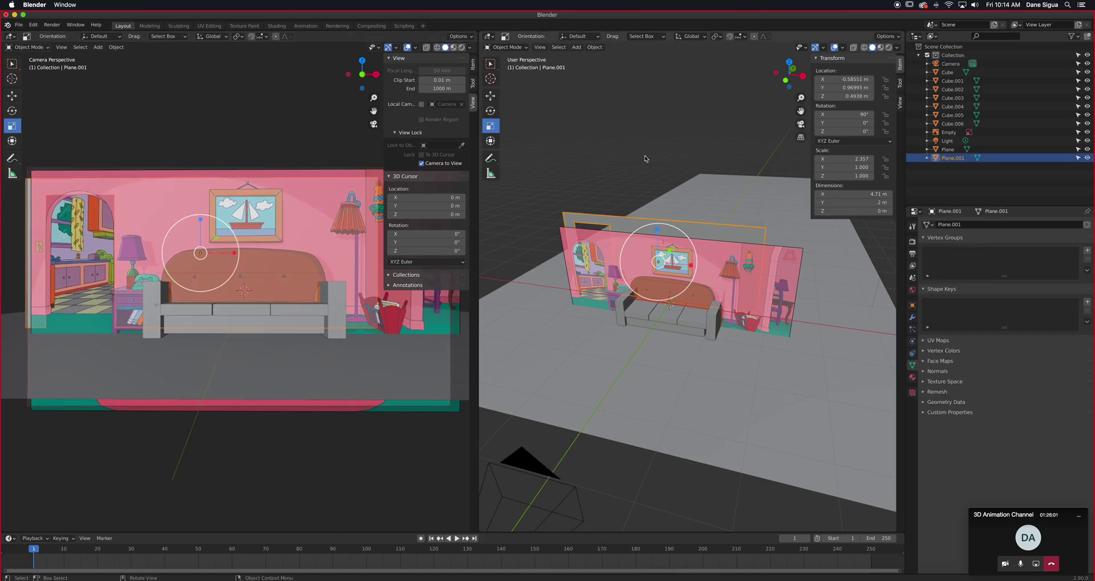
pyautogui.click(490, 96)
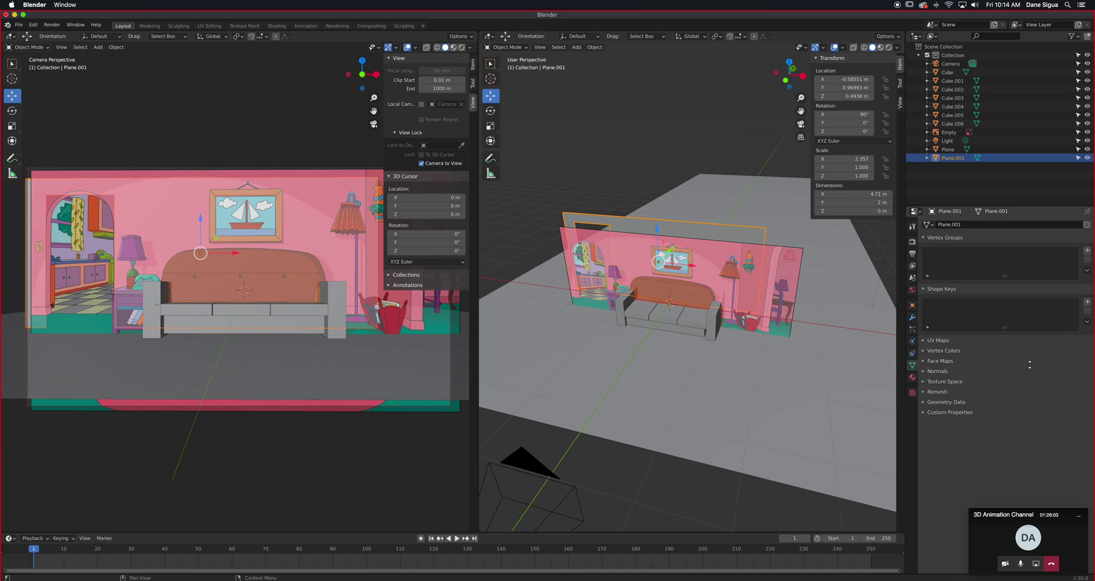
pyautogui.moveTo(594, 256); pyautogui.dragTo(696, 253, button='middle')
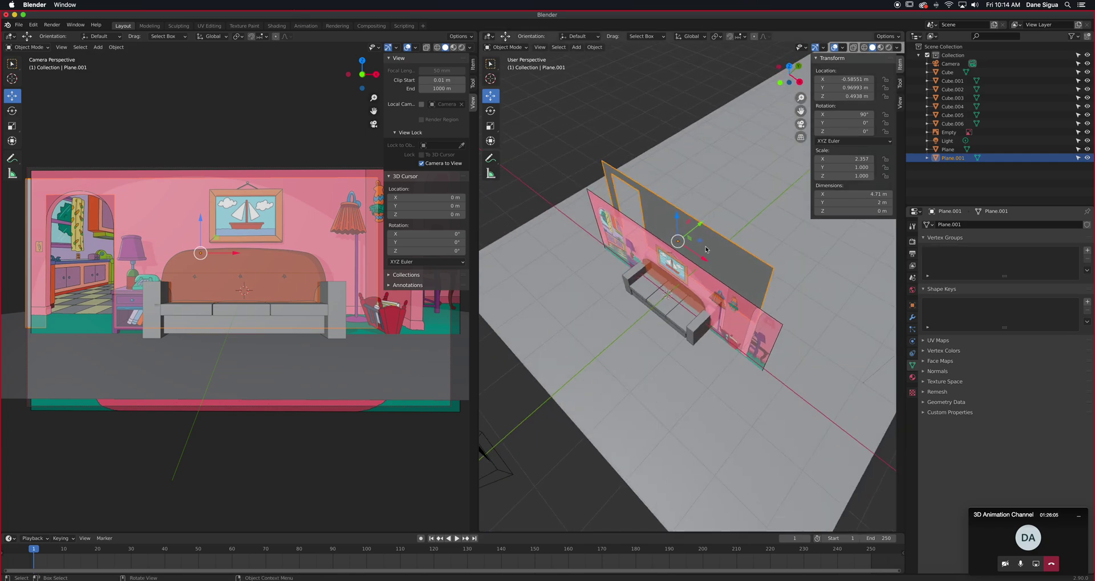
pyautogui.moveTo(700, 230)
pyautogui.mouseDown()
pyautogui.moveTo(770, 191)
pyautogui.moveTo(708, 215)
pyautogui.mouseUp()
pyautogui.rightClick(708, 215)
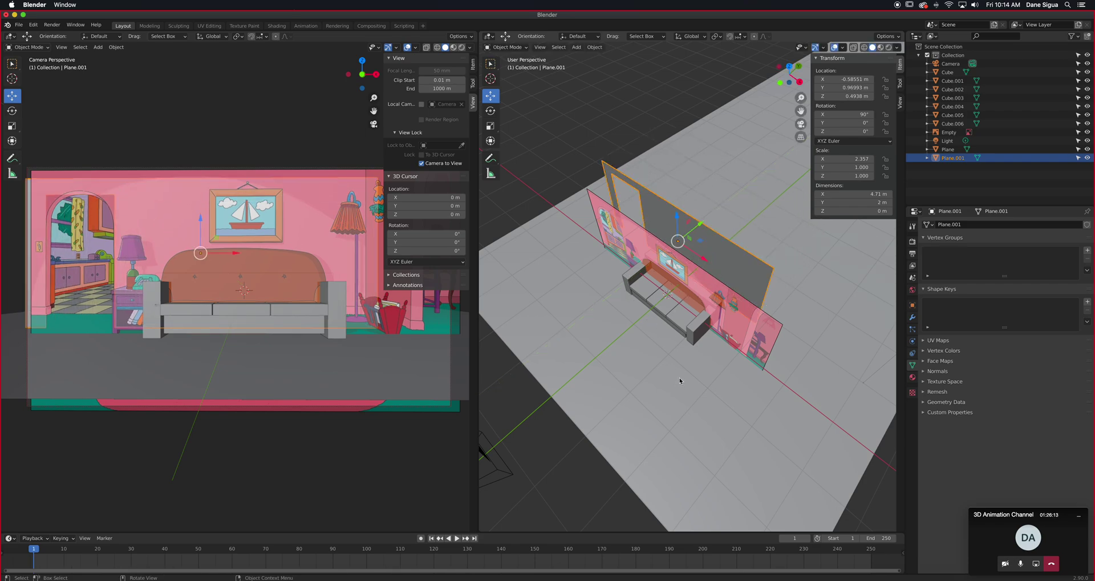
# - Orbit the camera to an X rotation of about 83.6° and set its focal length to 35 mm
pyautogui.moveTo(249, 309)
pyautogui.mouseDown(button='middle')
pyautogui.moveTo(252, 327)
pyautogui.moveTo(252, 316)
pyautogui.mouseUp(button='middle')
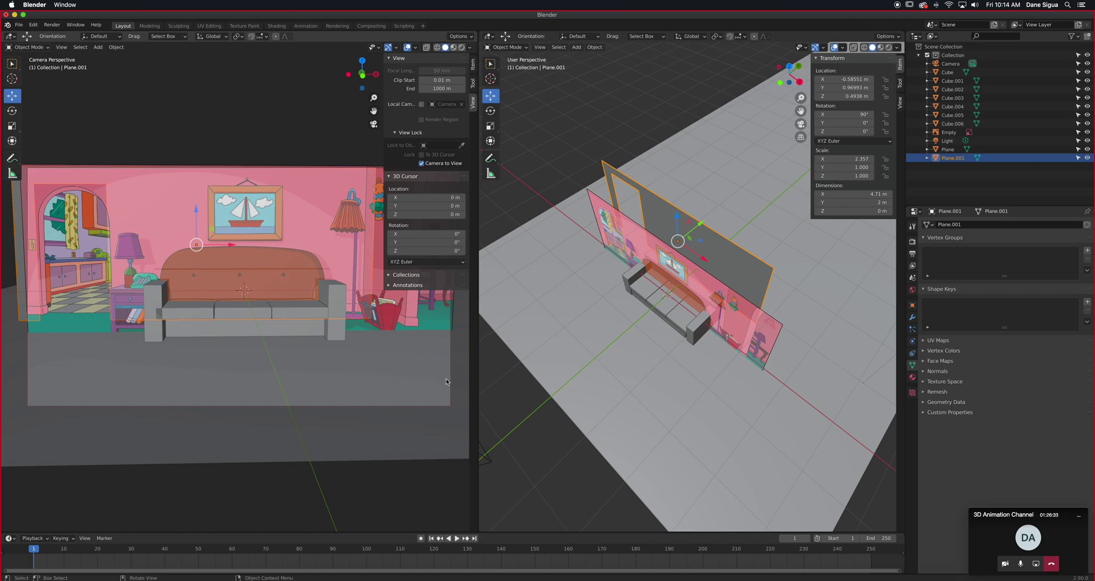
pyautogui.click(950, 64)
pyautogui.click(1043, 265)
pyautogui.write('3')
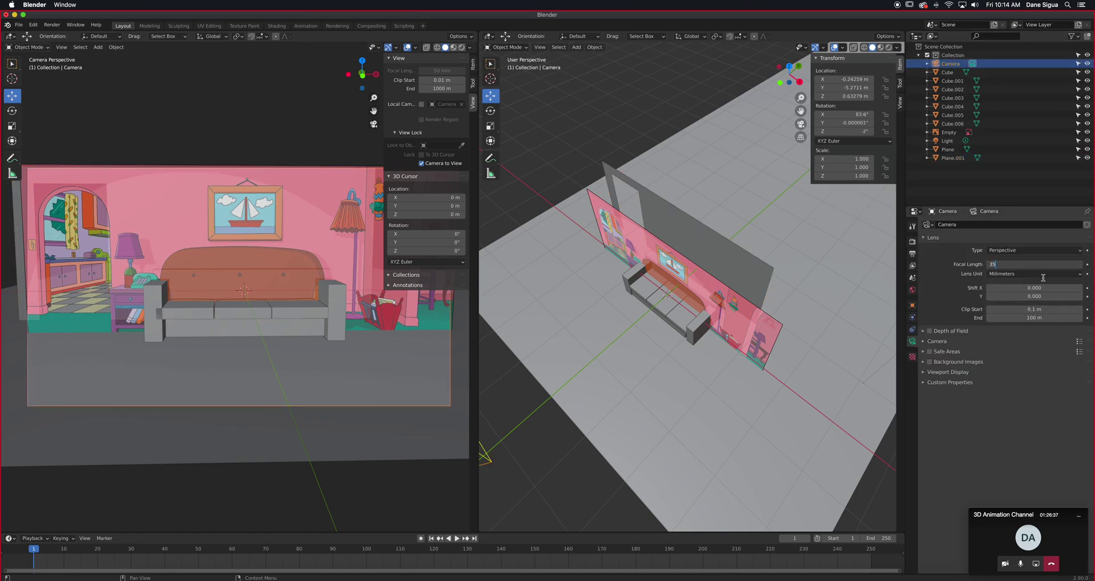
pyautogui.write('5')
pyautogui.press('Return')
# - Dolly, orbit and pan the camera to about -4.36 m in Y, with an X rotation of about 84.8° and Z rotation of -1.2°
pyautogui.scroll(2, 273, 320)
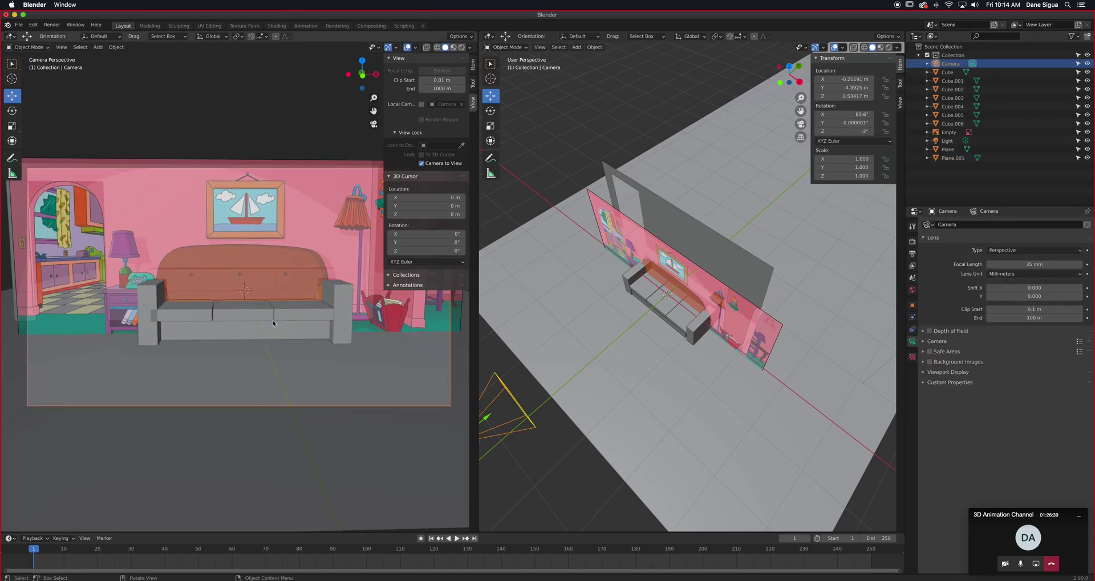
pyautogui.scroll(-2, 273, 320)
pyautogui.scroll(2, 272, 320)
pyautogui.moveTo(273, 320); pyautogui.dragTo(272, 347, button='middle')
pyautogui.scroll(-2, 271, 347)
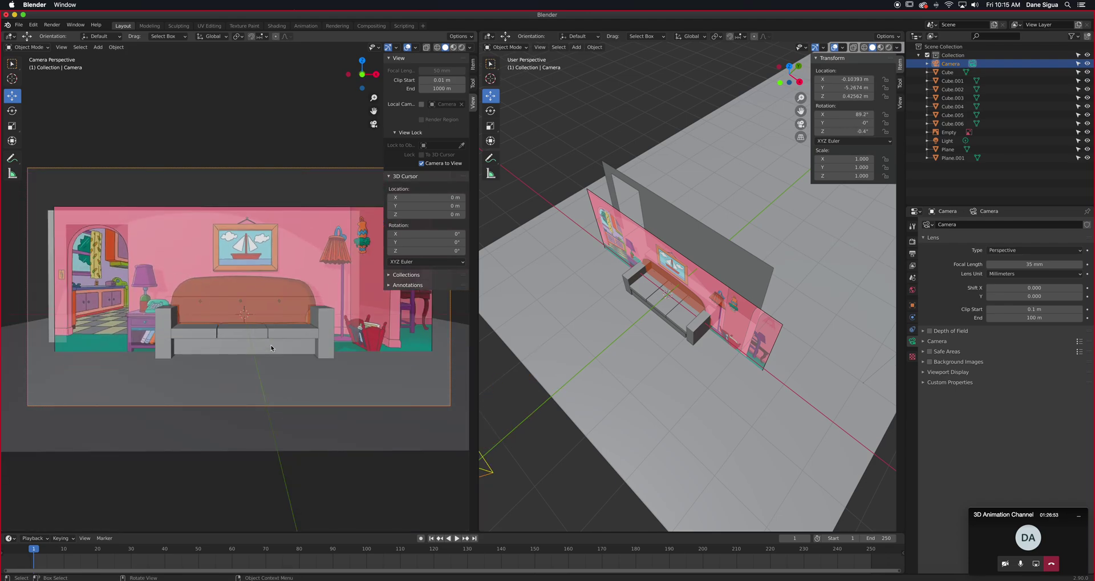
pyautogui.scroll(2, 270, 345)
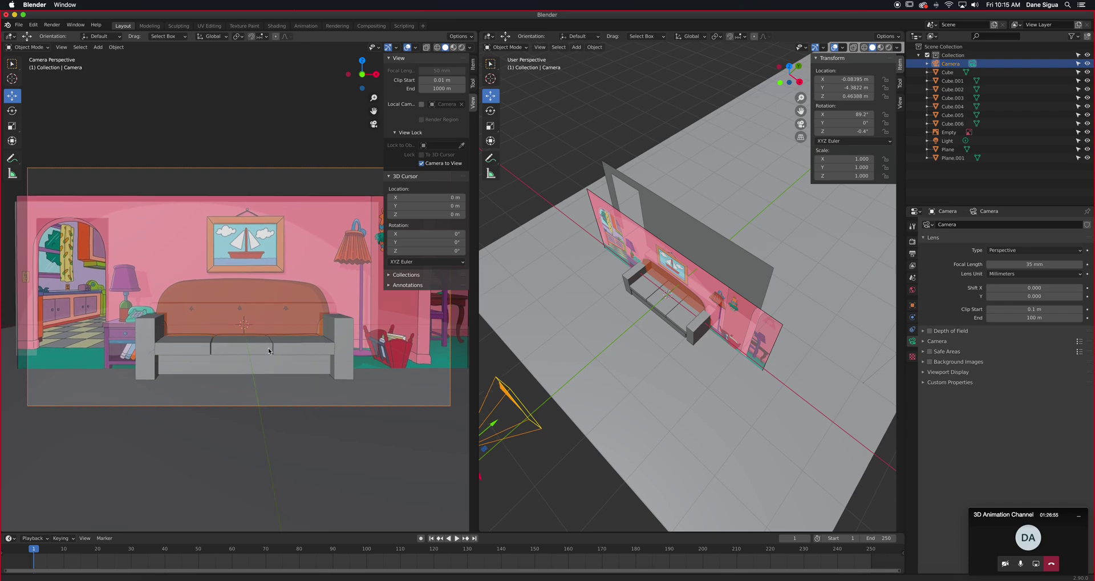
pyautogui.moveTo(269, 349)
pyautogui.keyDown('shift'); pyautogui.mouseDown(button='middle')
pyautogui.moveTo(284, 315)
pyautogui.moveTo(278, 338)
pyautogui.mouseUp(button='middle'); pyautogui.keyUp('shift')
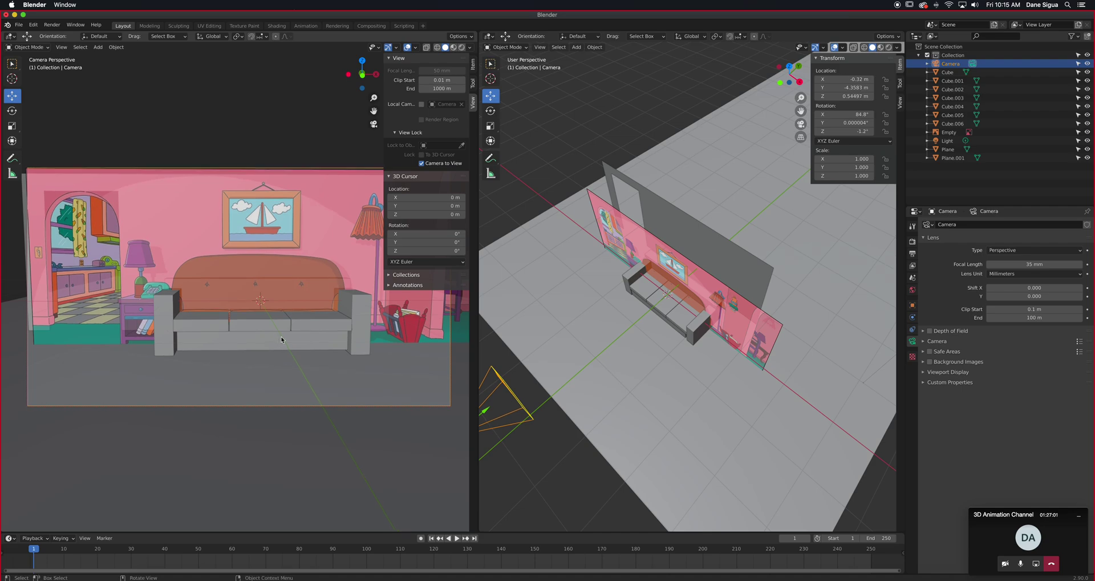
pyautogui.scroll(-2, 282, 340)
pyautogui.scroll(2, 282, 339)
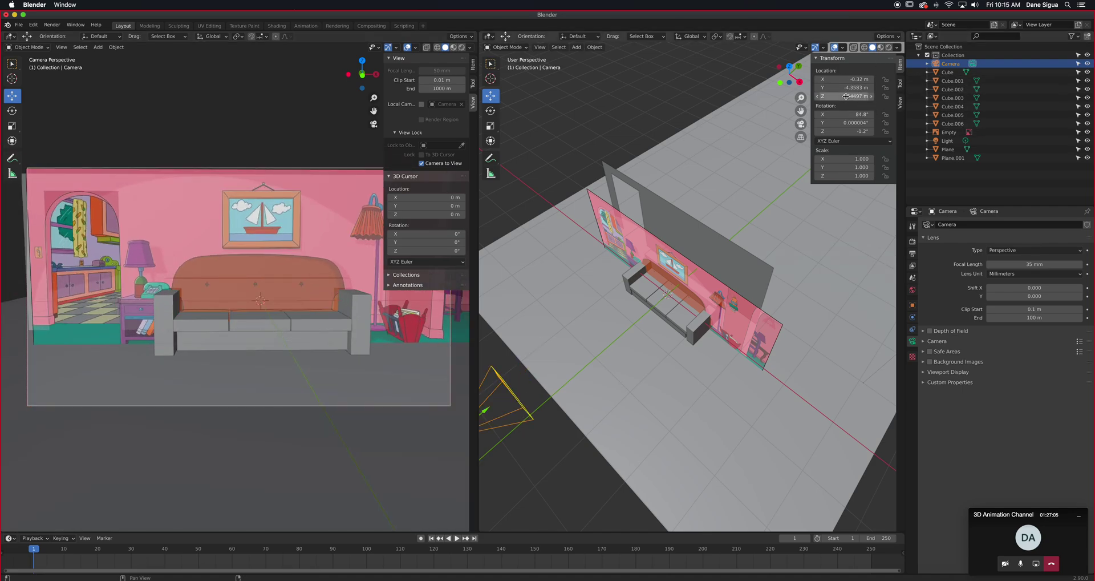
# - Reposition the camera to about -0.144 m in X, -4.65 m in Y and 0.695 m in Z to center the couch
pyautogui.moveTo(845, 88); pyautogui.dragTo(814, 87)
pyautogui.keyDown('shift'); pyautogui.moveTo(315, 324); pyautogui.dragTo(300, 337, button='middle'); pyautogui.keyUp('shift')
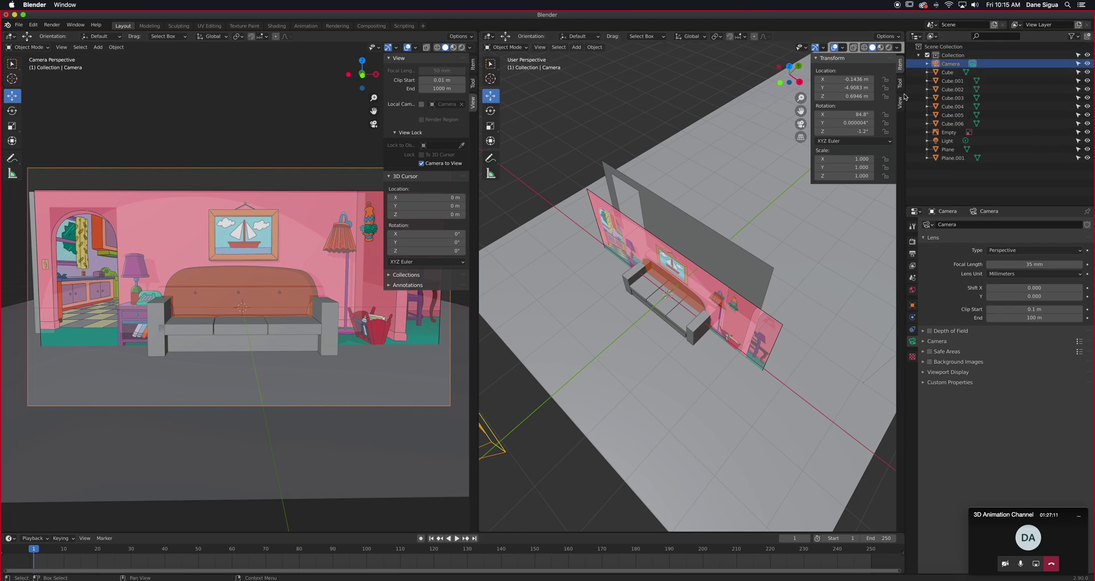
pyautogui.moveTo(846, 88); pyautogui.dragTo(861, 88)
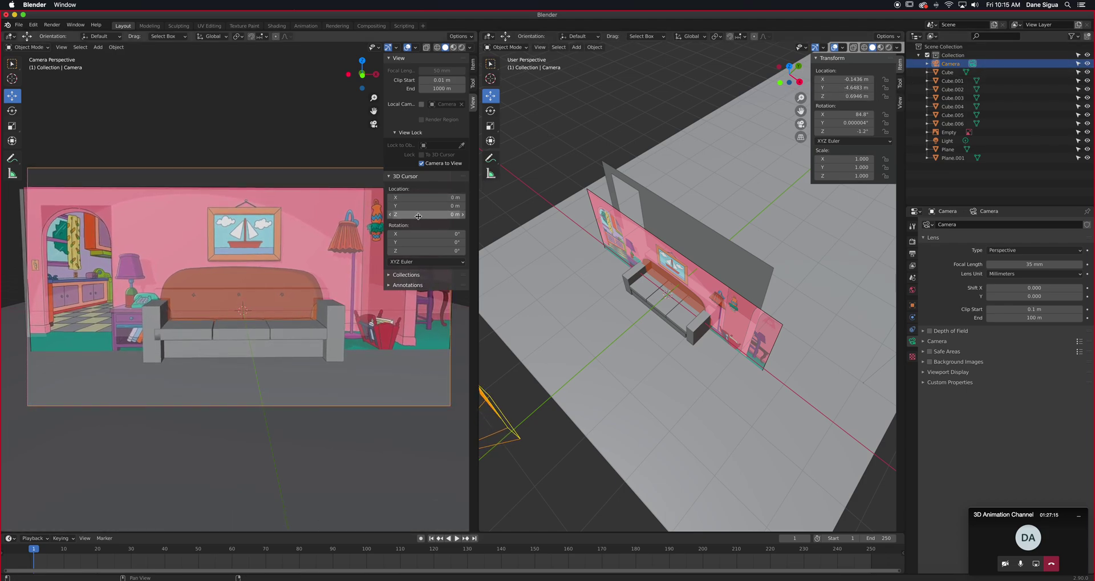
# - Orbit the camera to a Z rotation of -2.8° at about 0.295 m in Z, checking the reference match with the floor plane temporarily hidden
pyautogui.press('n')
pyautogui.moveTo(413, 203); pyautogui.dragTo(365, 219, button='middle')
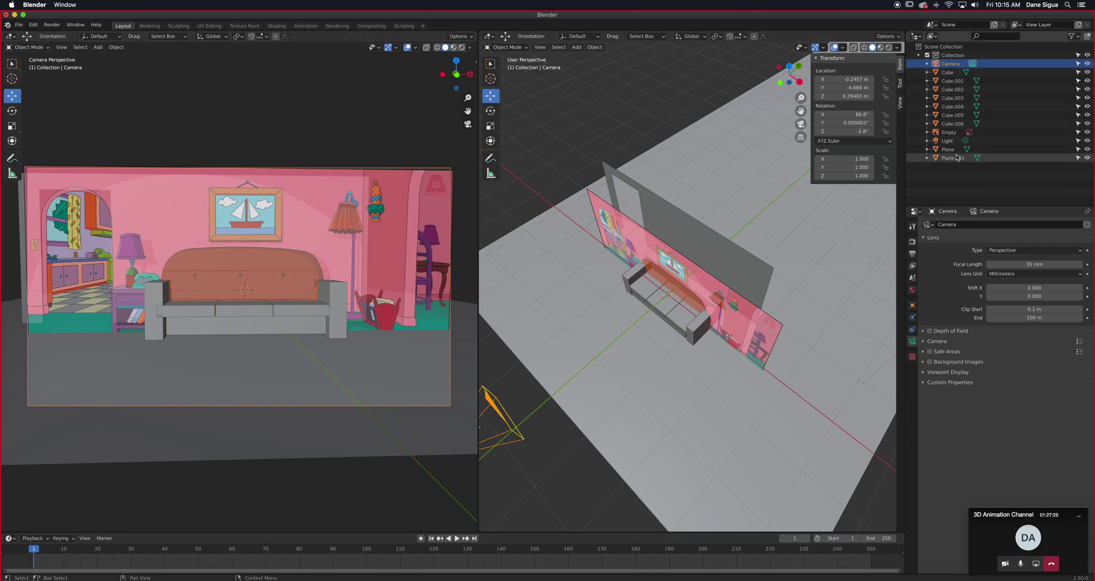
pyautogui.click(1087, 149)
pyautogui.click(1087, 150)
pyautogui.click(1087, 150)
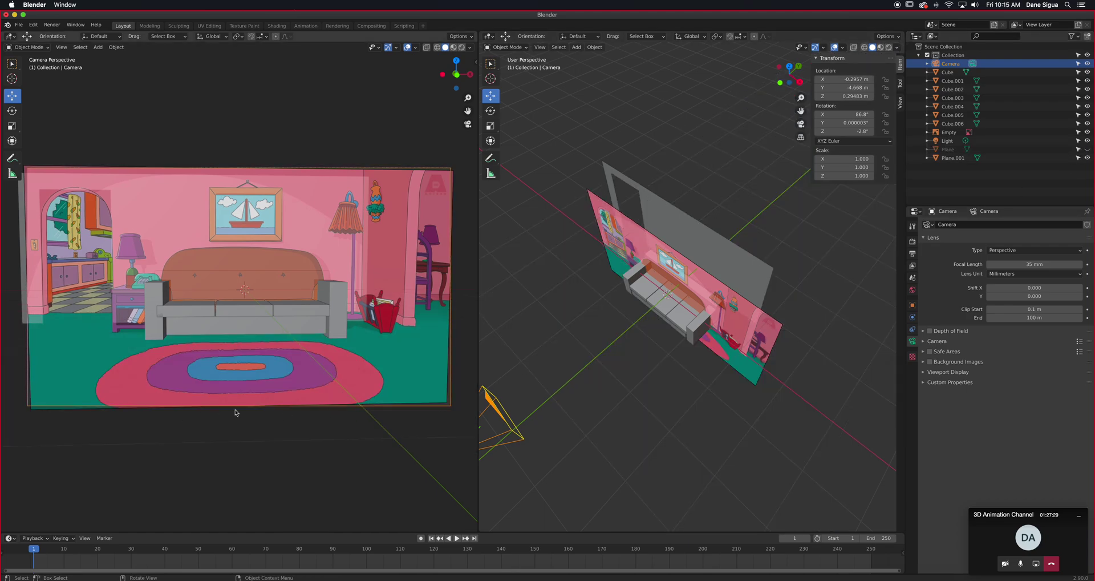
pyautogui.click(1087, 150)
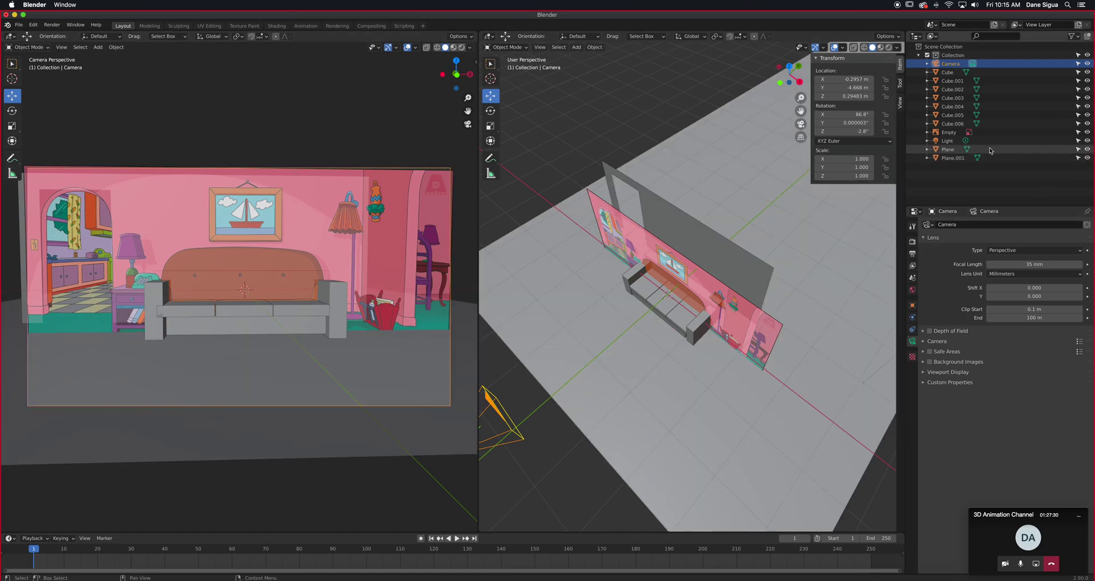
# - Rename the ground plane as Floor and the back wall plane as Wall
pyautogui.doubleClick(947, 150)
pyautogui.write('F')
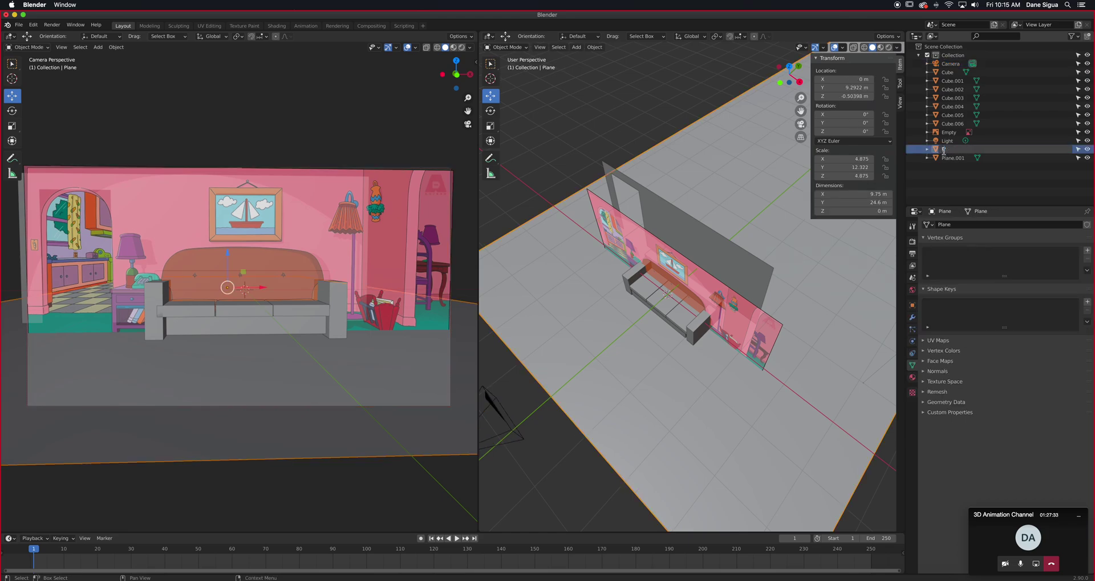
pyautogui.write('loor')
pyautogui.press('Return')
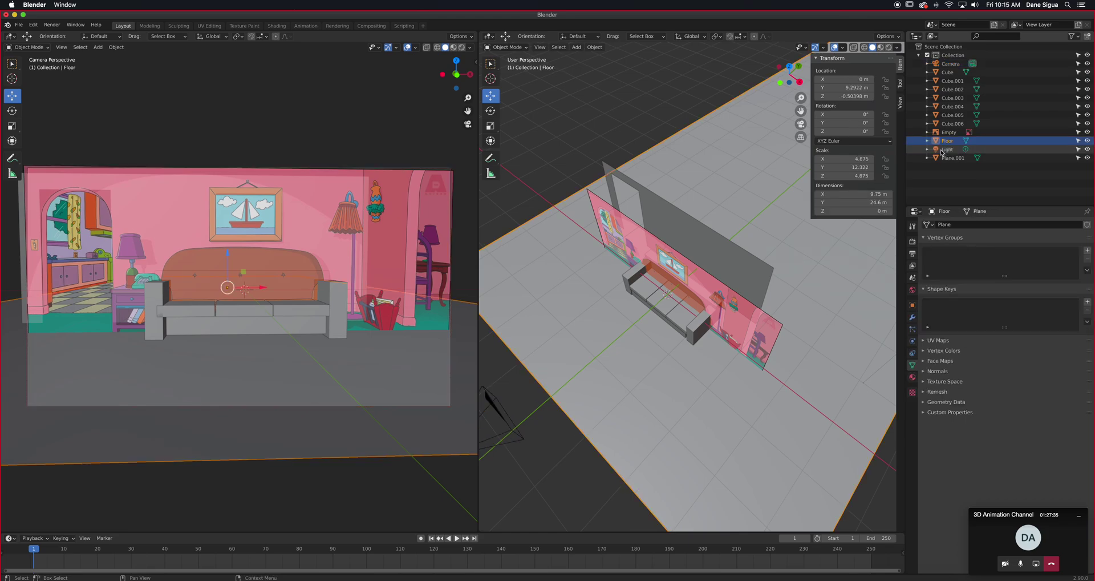
pyautogui.doubleClick(961, 158)
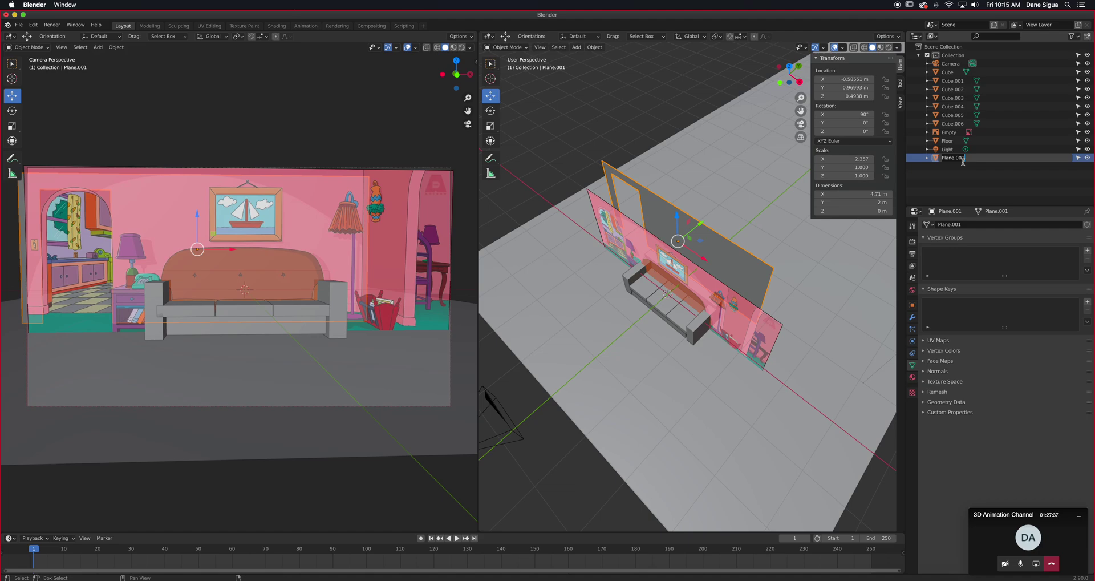
pyautogui.write('Wal')
pyautogui.press('Return')
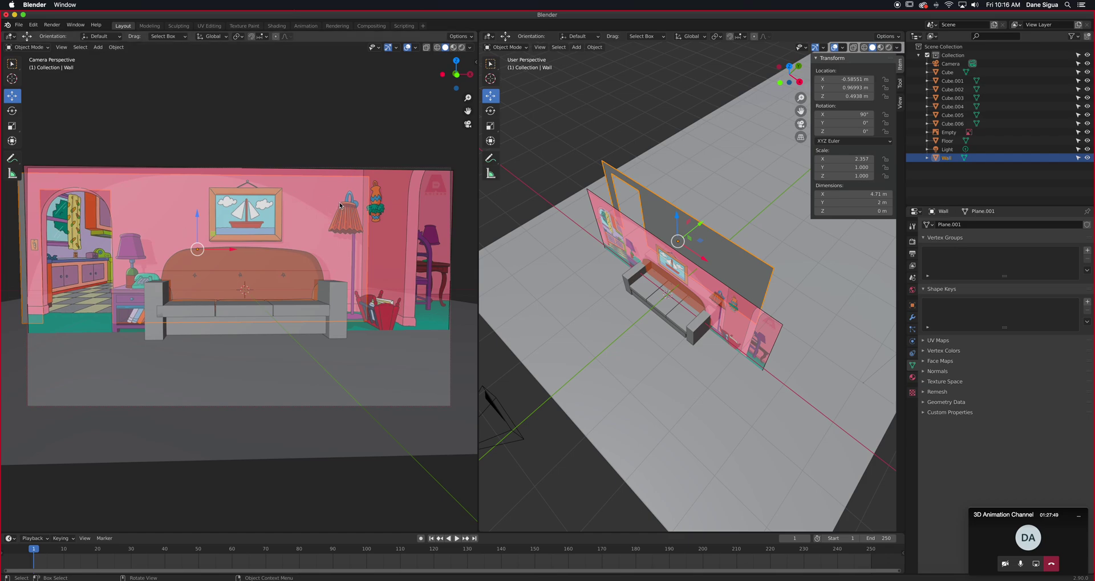
# - Turn off the Camera to View lock and duplicate the camera in place
pyautogui.press('n')
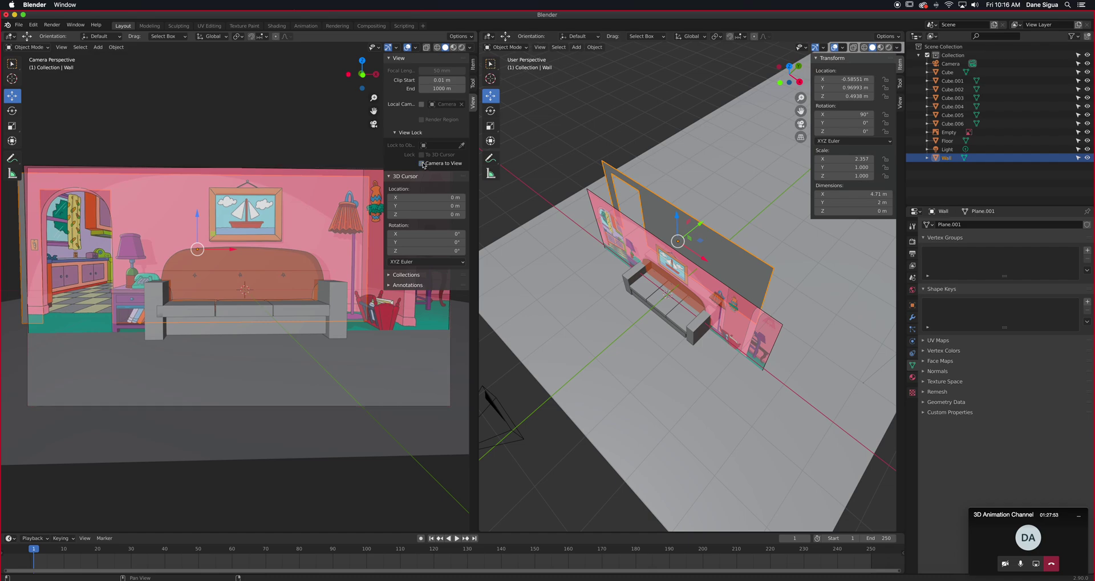
pyautogui.press('n')
pyautogui.click(951, 64)
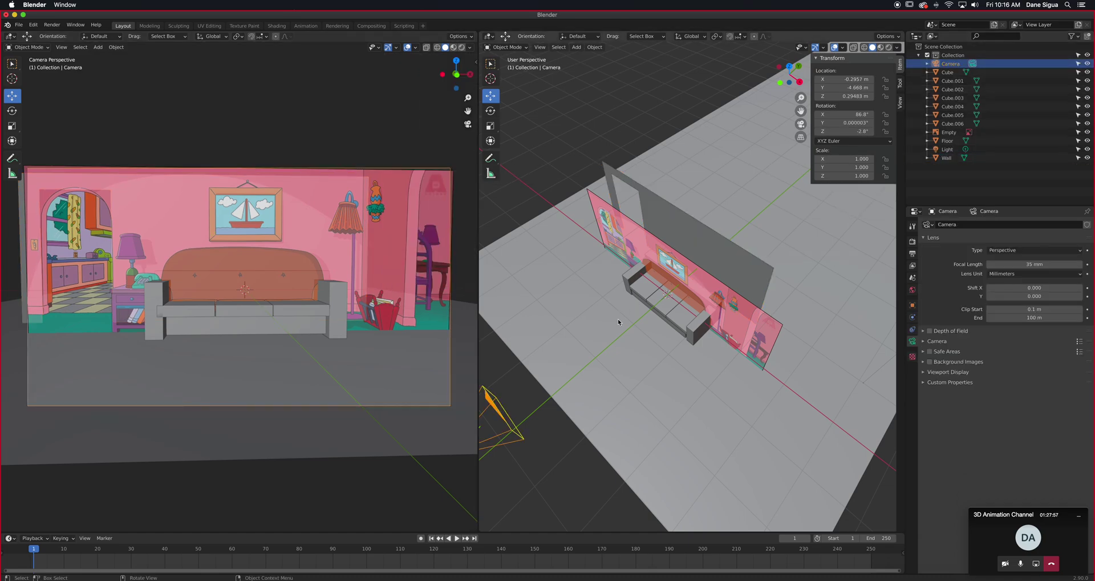
pyautogui.hotkey('shift', 'd')
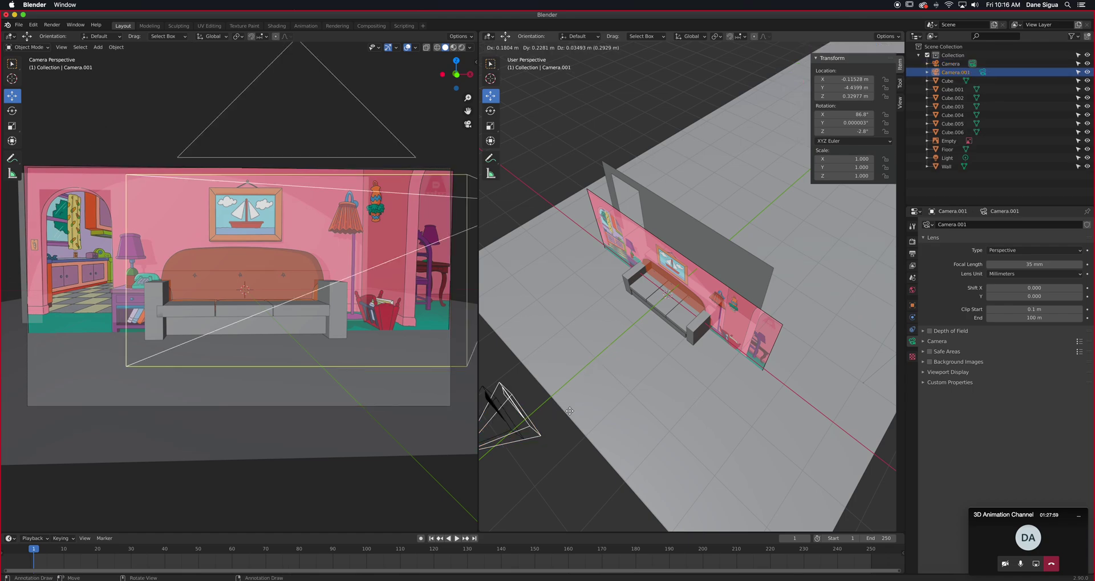
pyautogui.rightClick(734, 353)
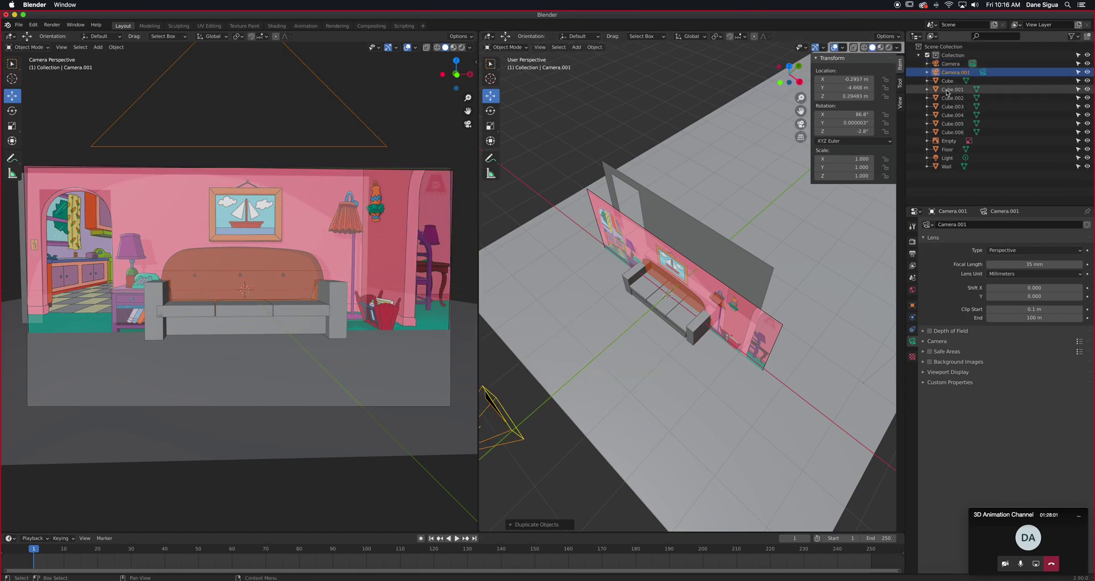
# - Rename the duplicated camera as Camera Copy
pyautogui.doubleClick(962, 72)
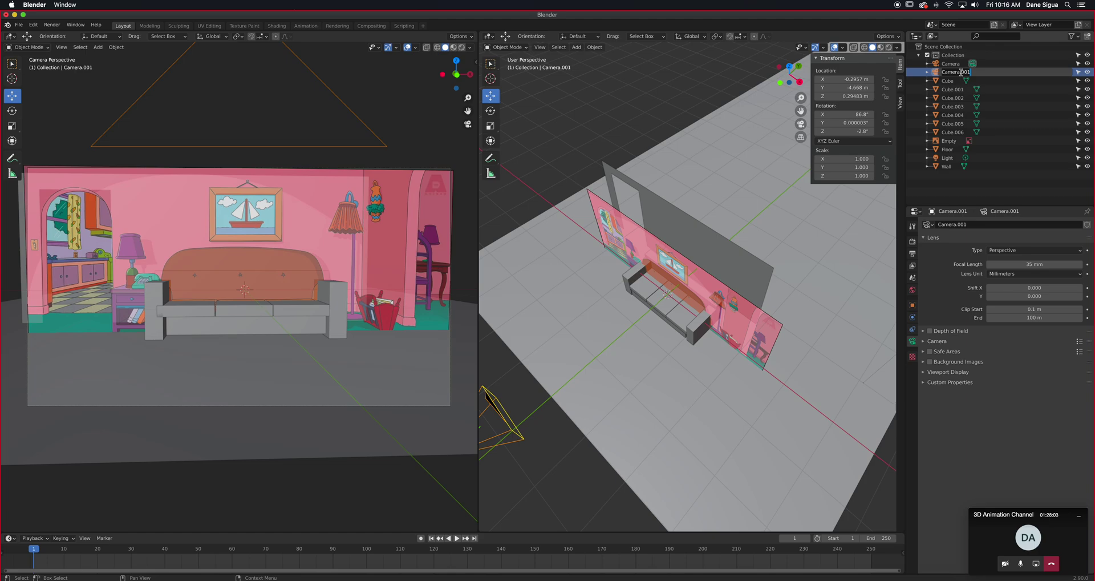
pyautogui.press('Return')
pyautogui.press('BackSpace')
pyautogui.press('BackSpace')
pyautogui.write('C')
pyautogui.press('Return')
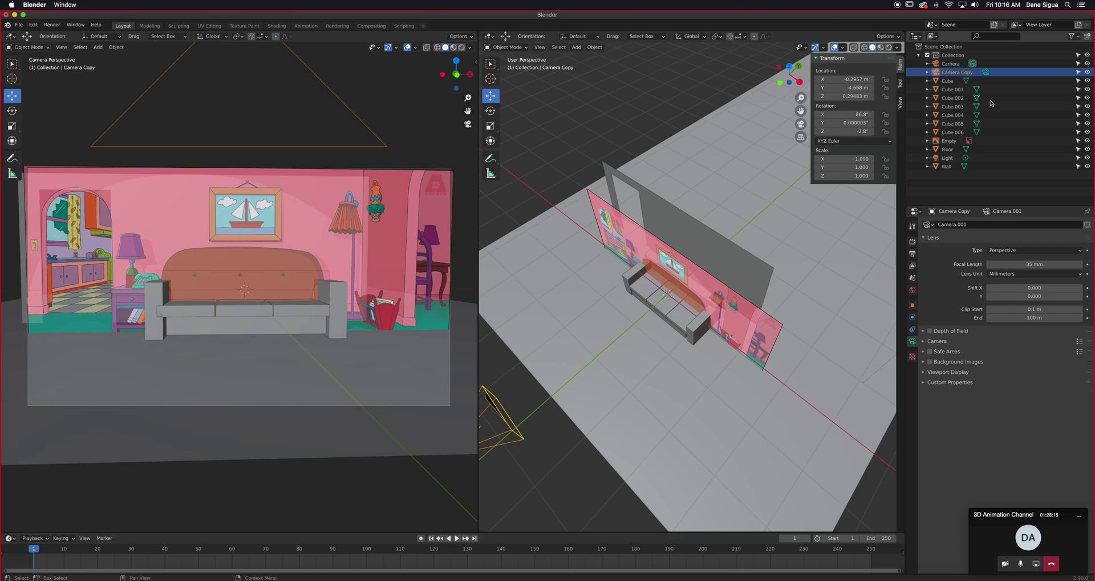
# - Make Camera Copy unselectable, hide it in the viewport and reselect the original camera
pyautogui.click(1079, 73)
pyautogui.click(1087, 73)
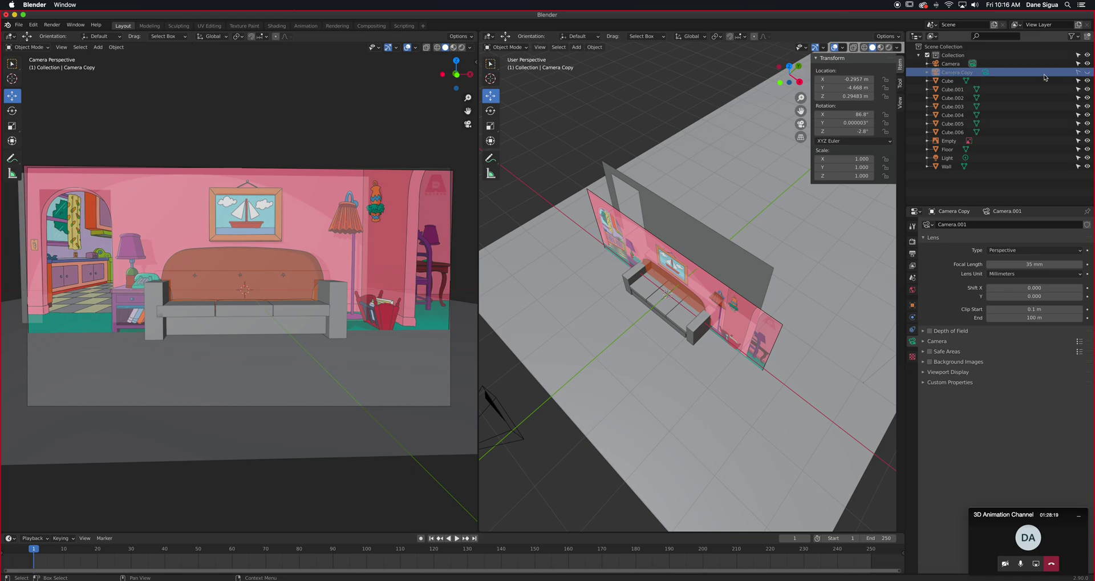
pyautogui.click(1018, 64)
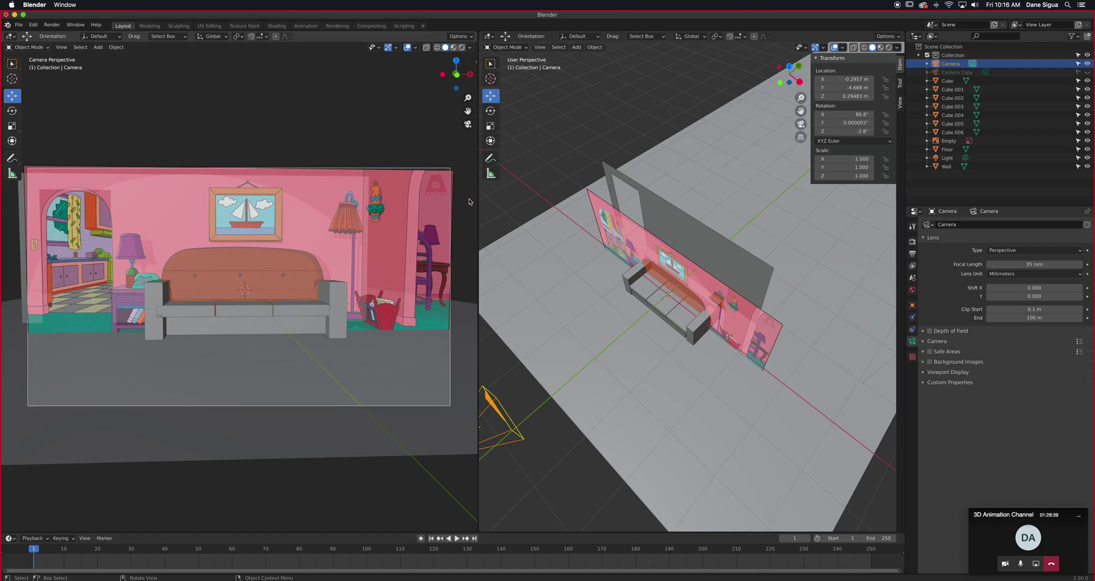
# - Try moving the back wall along Y to about 1.32 m, and undo the move
pyautogui.click(678, 236)
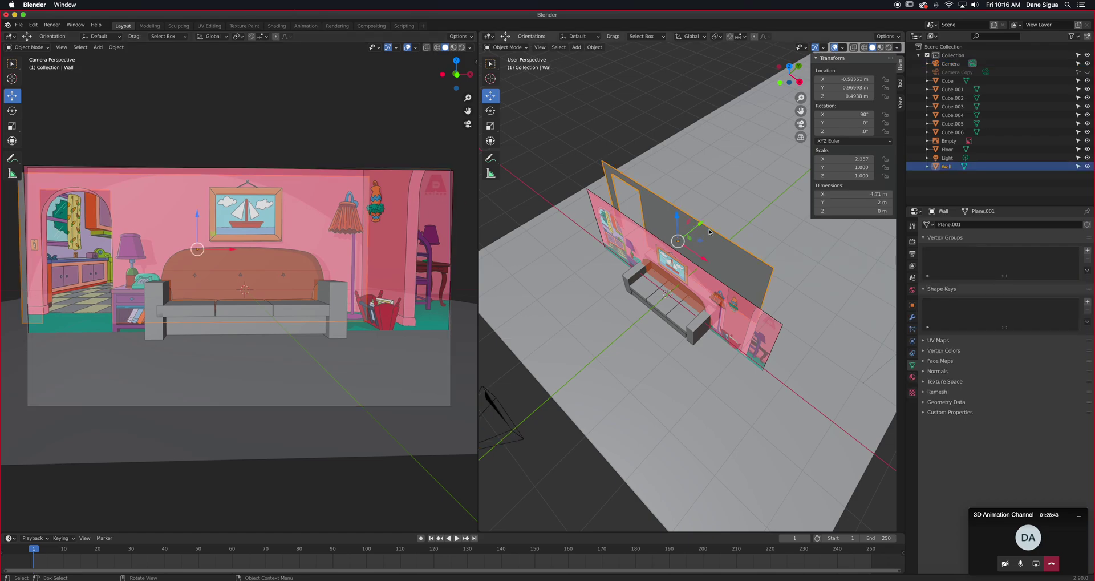
pyautogui.press('g')
pyautogui.moveTo(704, 216)
pyautogui.mouseDown()
pyautogui.moveTo(685, 200)
pyautogui.moveTo(709, 222)
pyautogui.mouseUp()
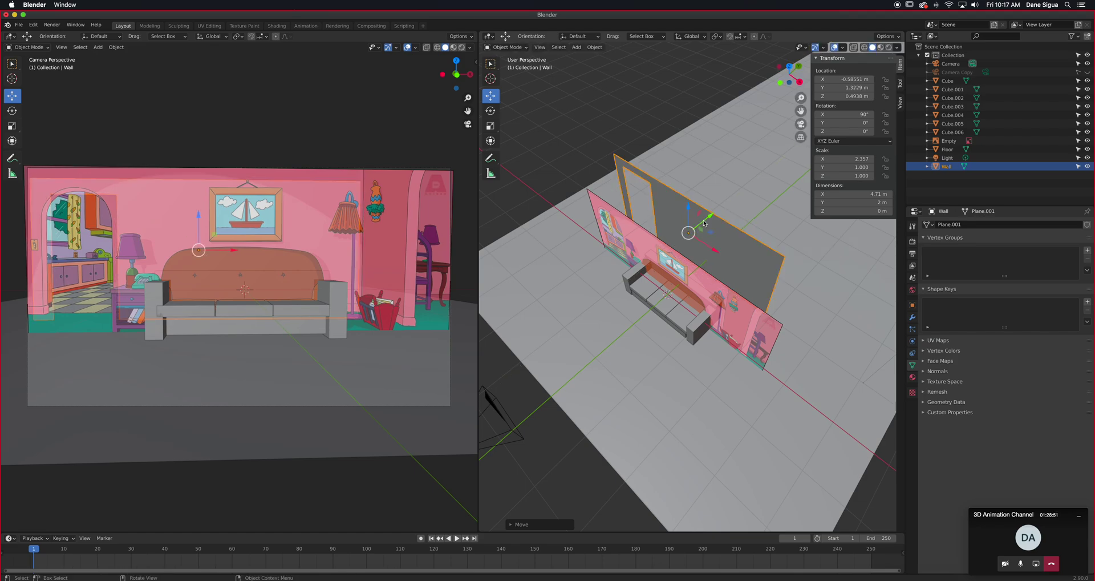
pyautogui.press('super+z')
pyautogui.press('super+z')
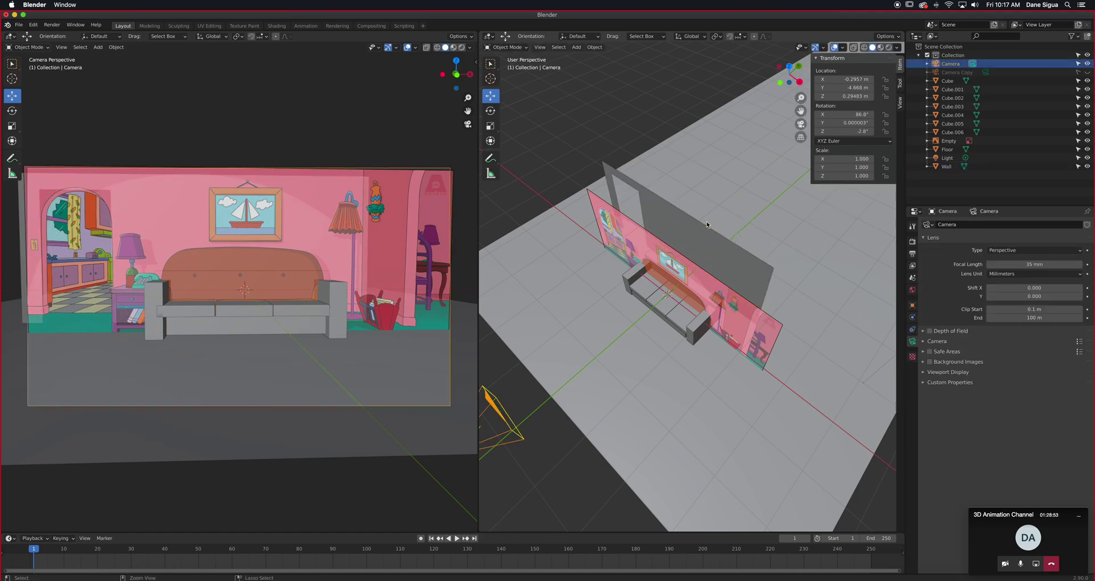
# - Select the back wall
pyautogui.click(705, 248)
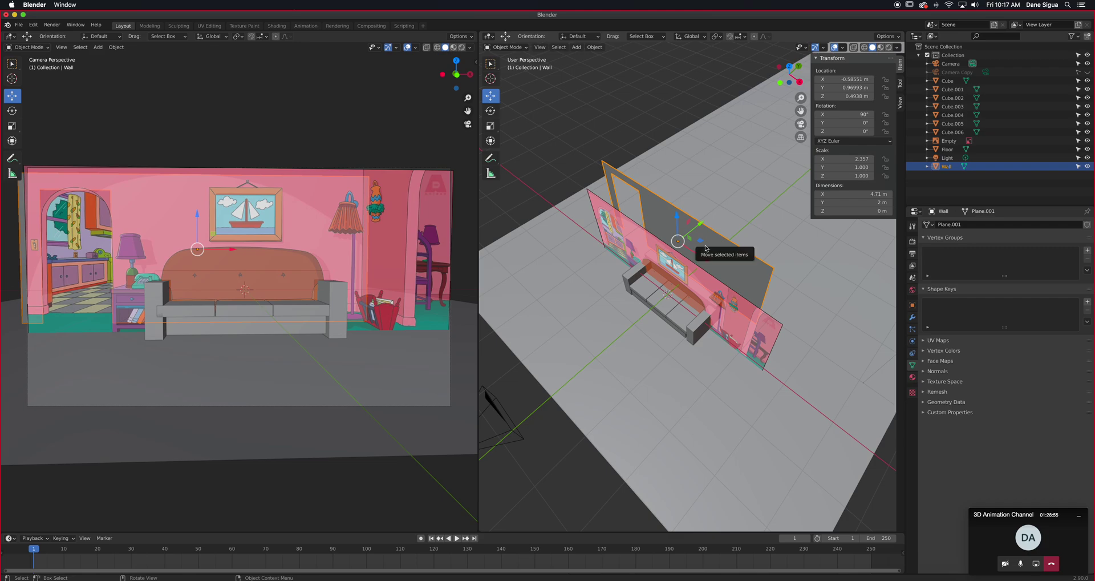